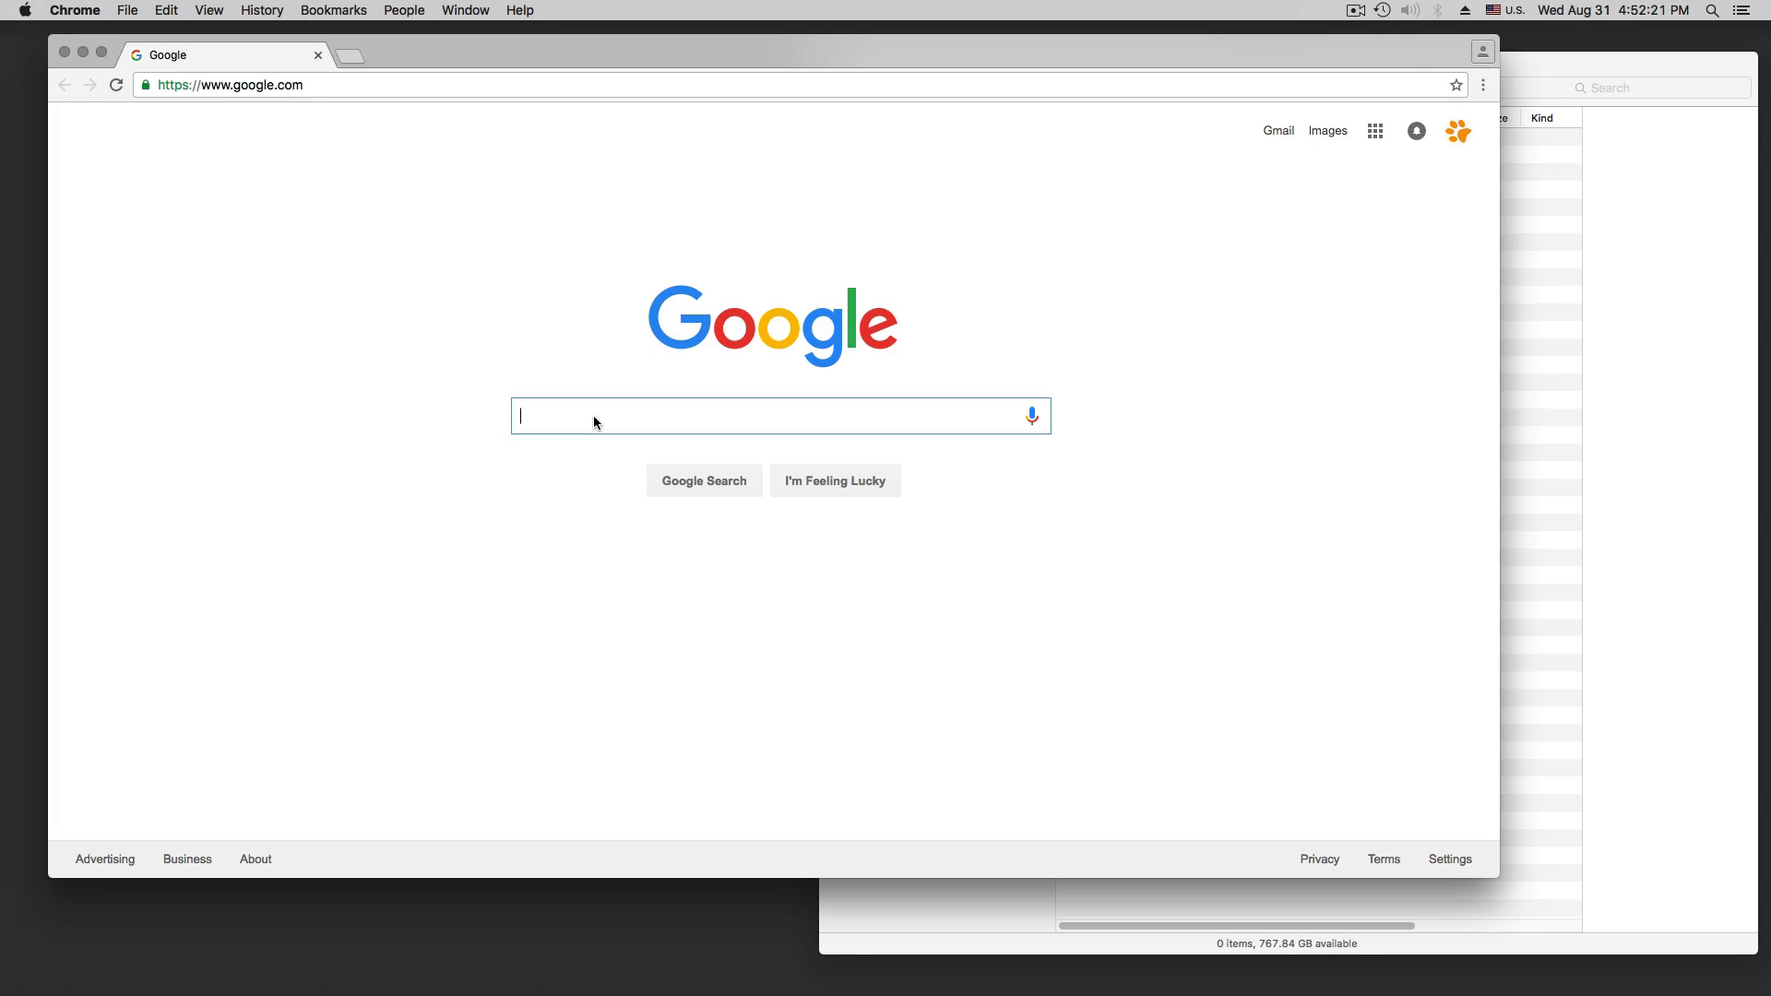
- Search Google for "Audacity" and open the SourceForge download page from the results
type("Audaci")
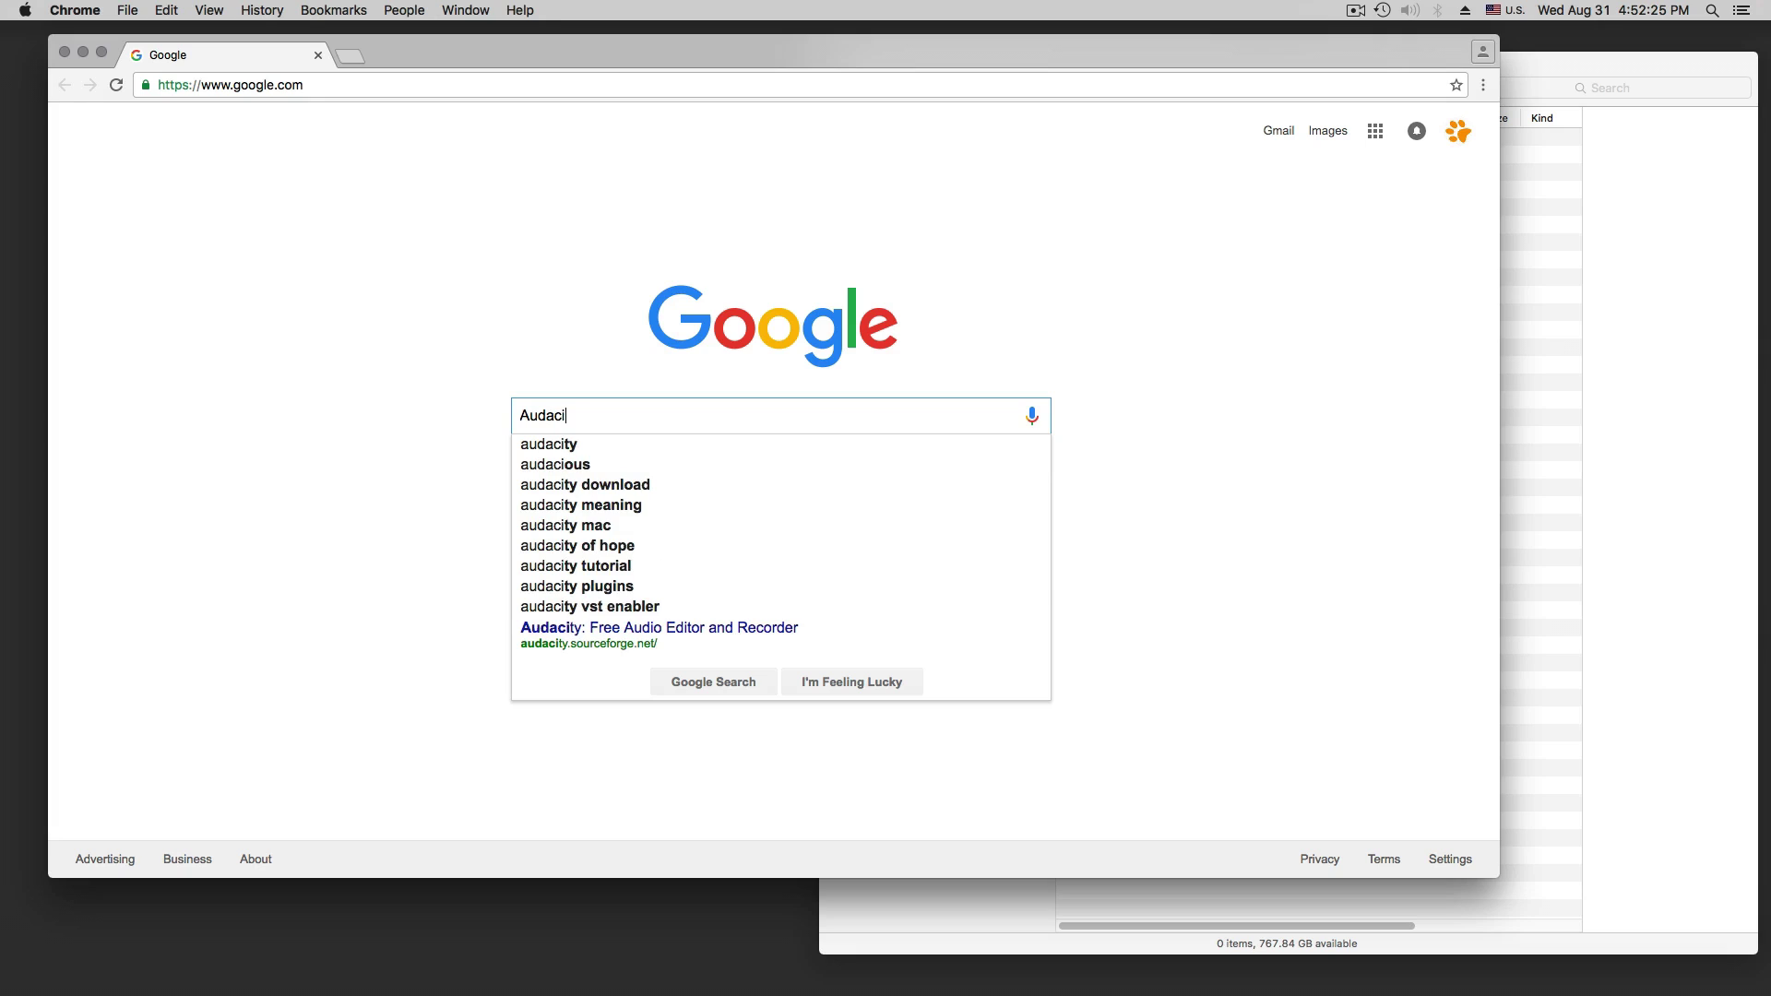
type("ty")
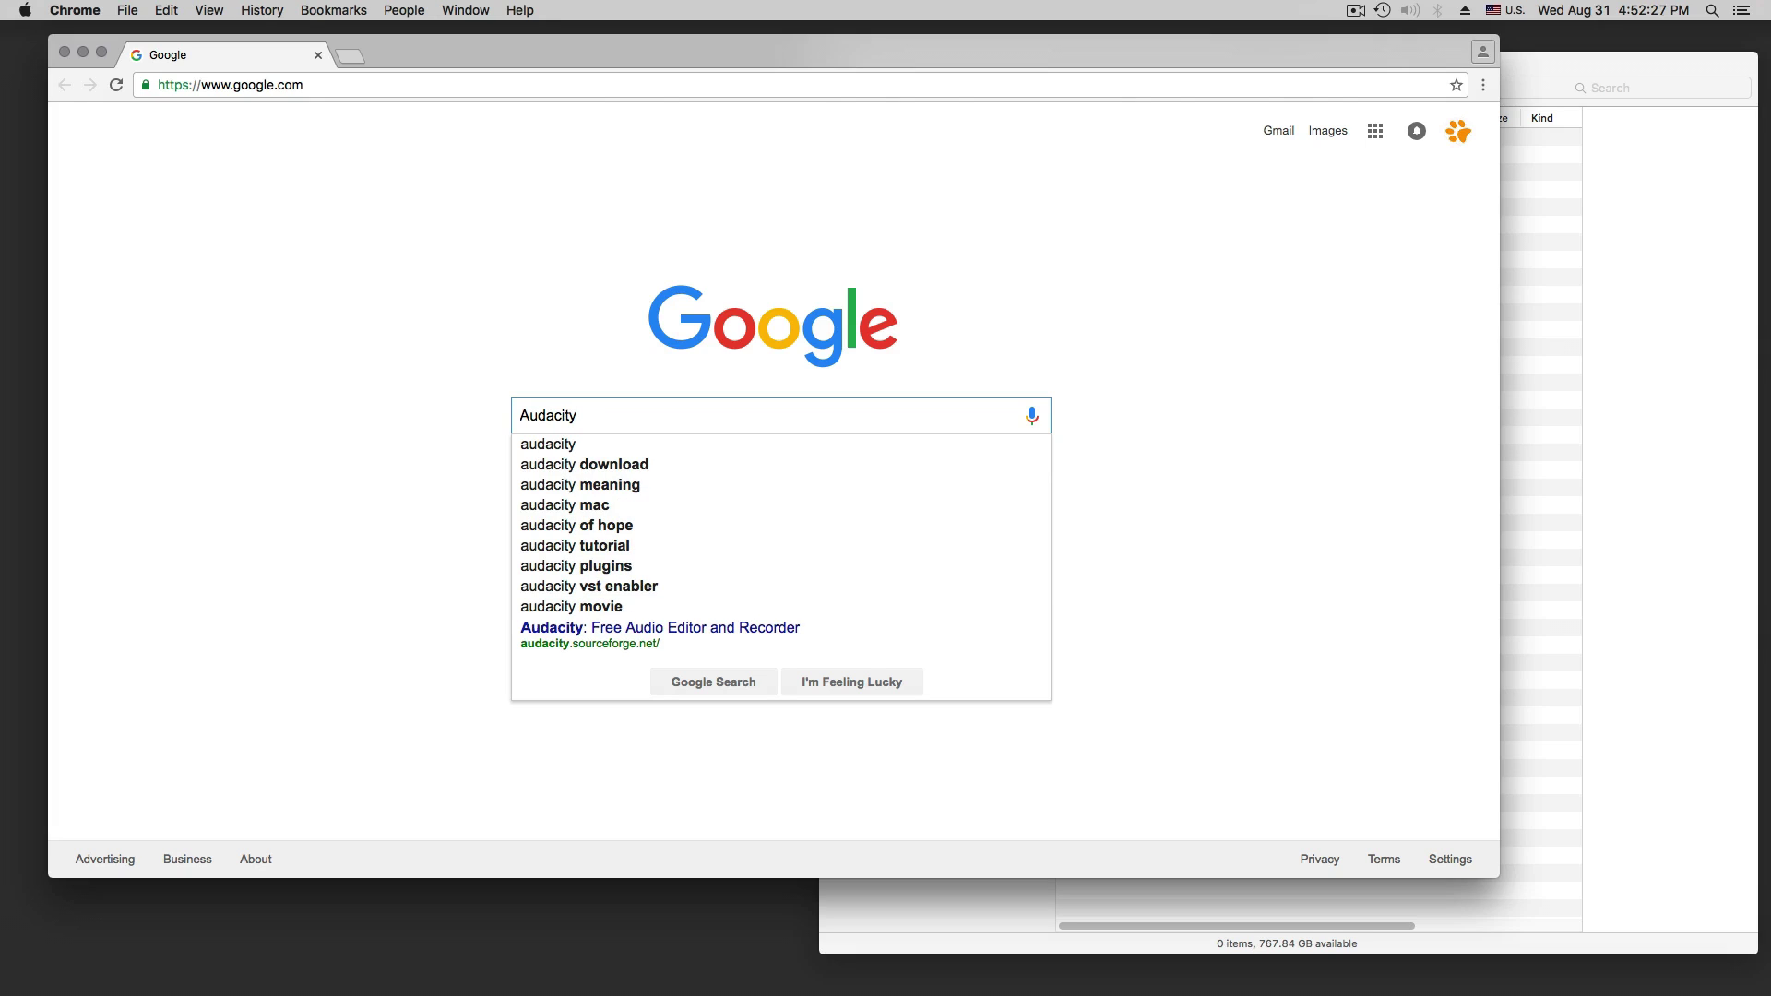
key("Return")
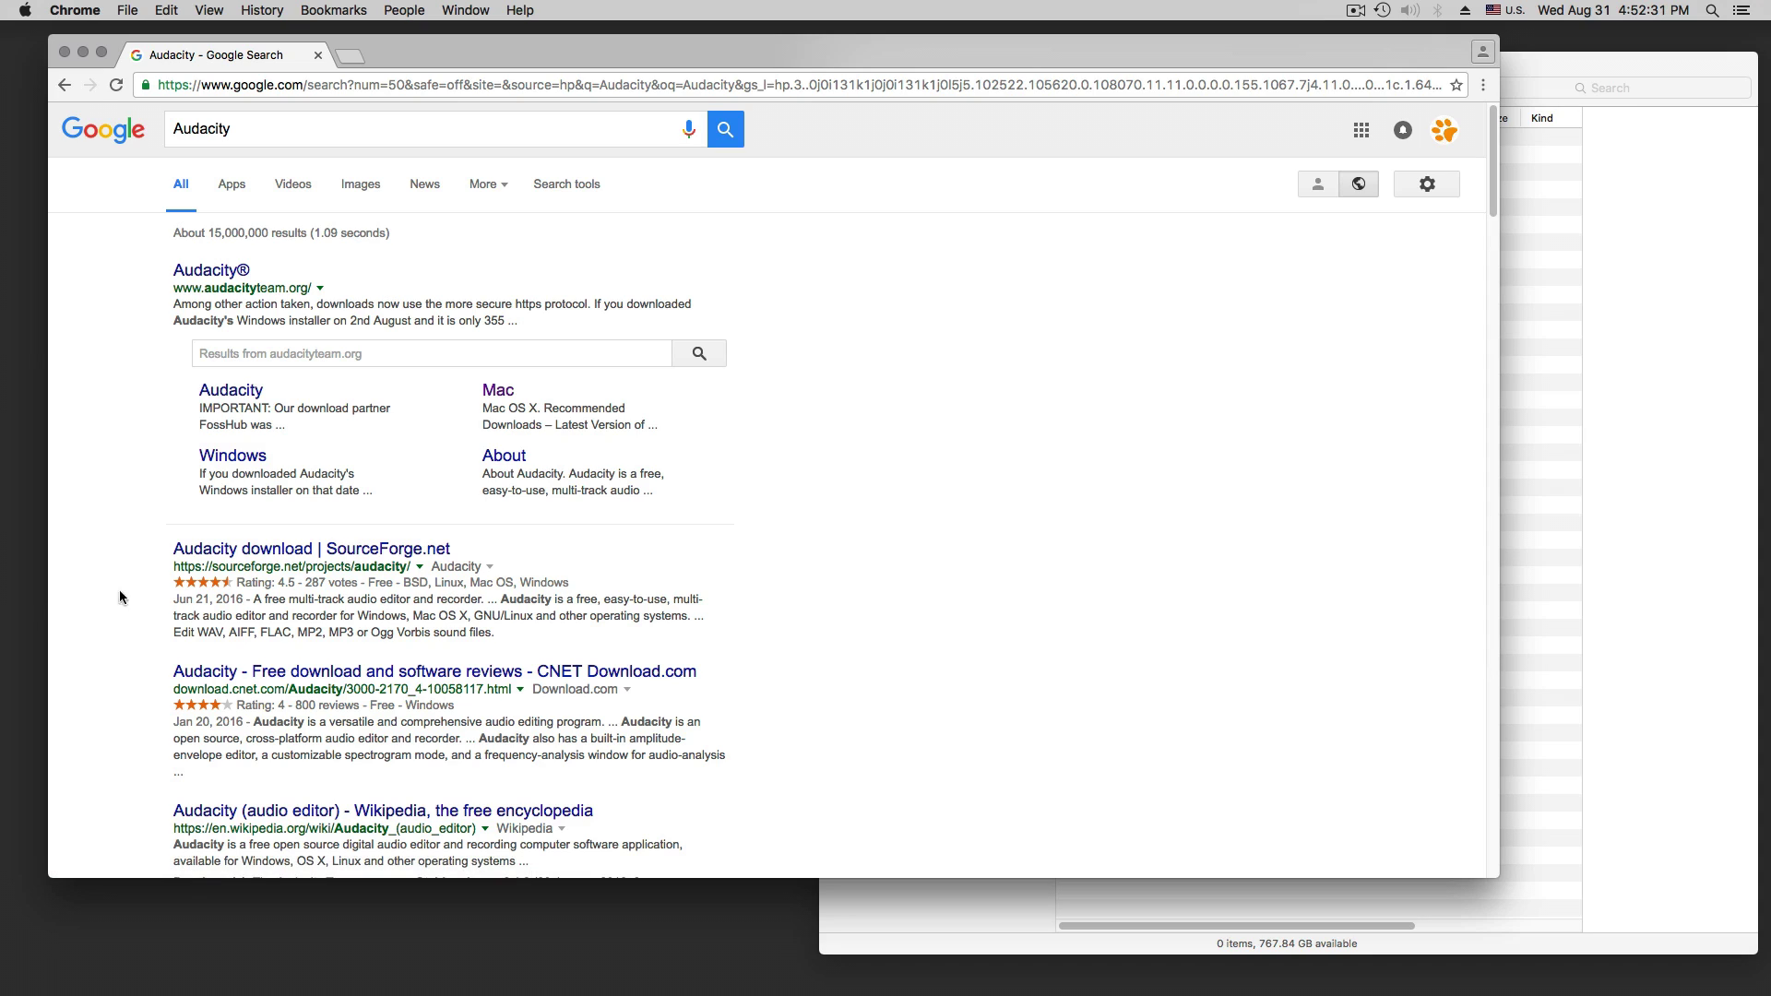
left_click(381, 556)
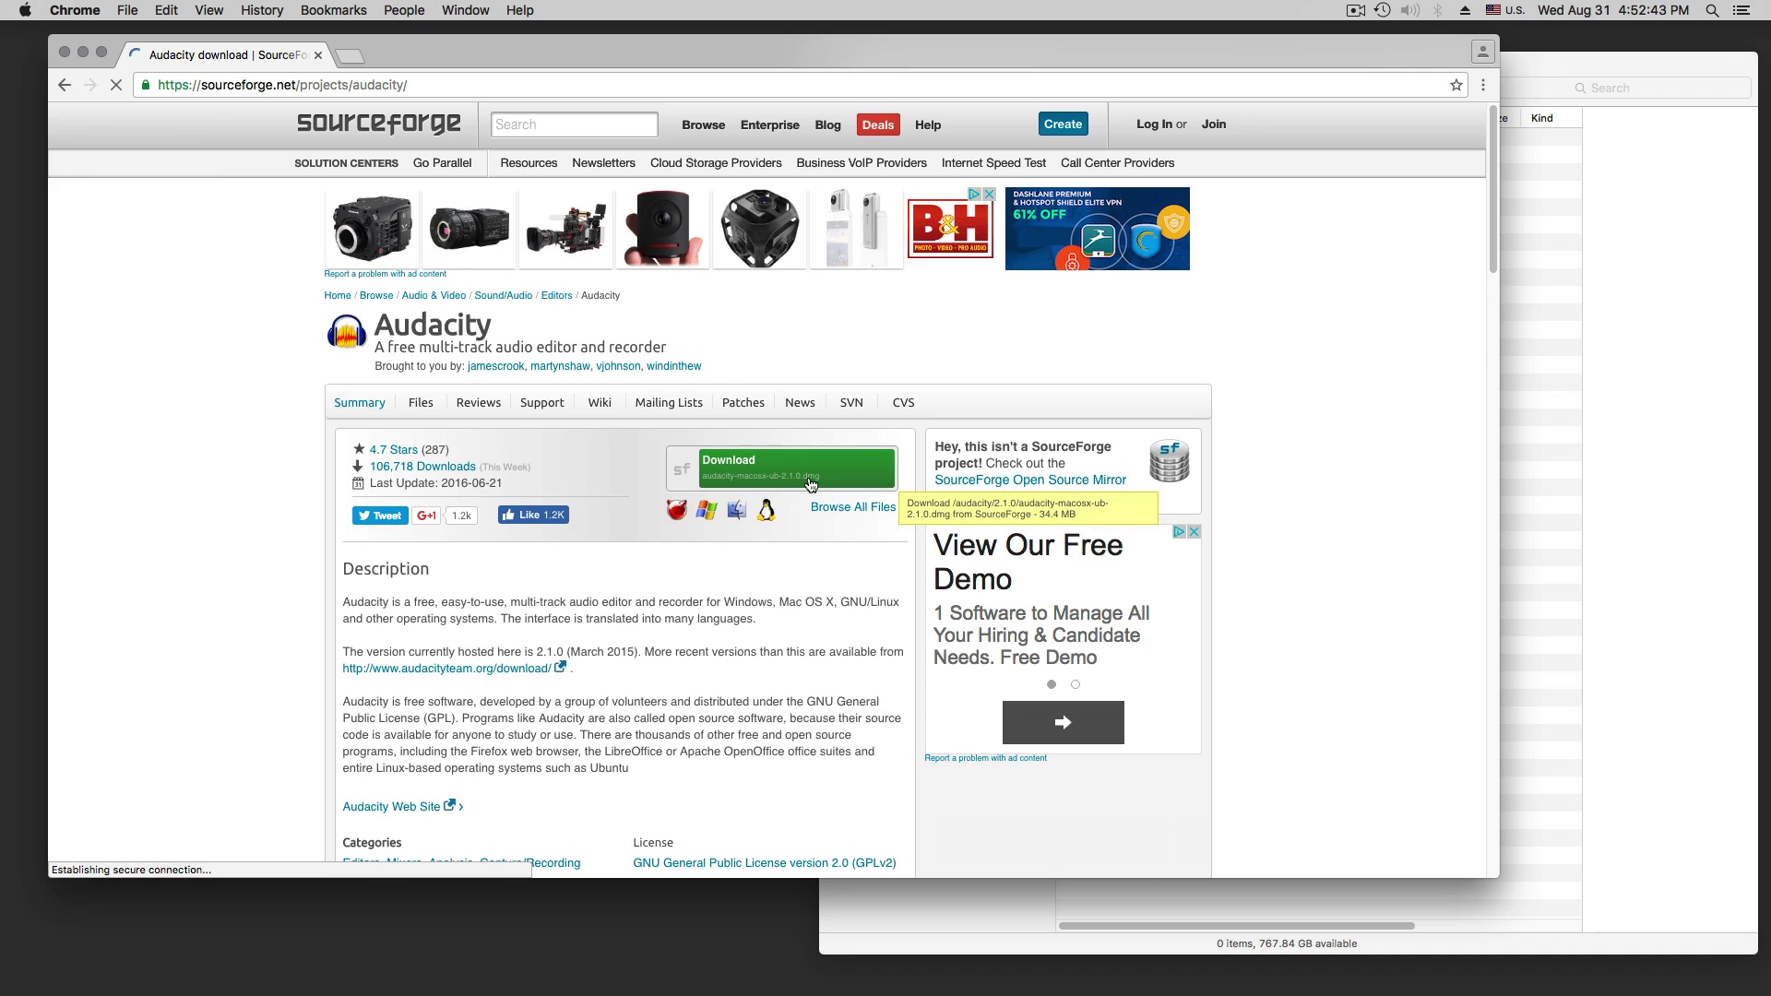
- Go to the official Audacity web site and download the Audacity 2.1.2 .dmg file for Mac
scroll(625, 480, "down", 10)
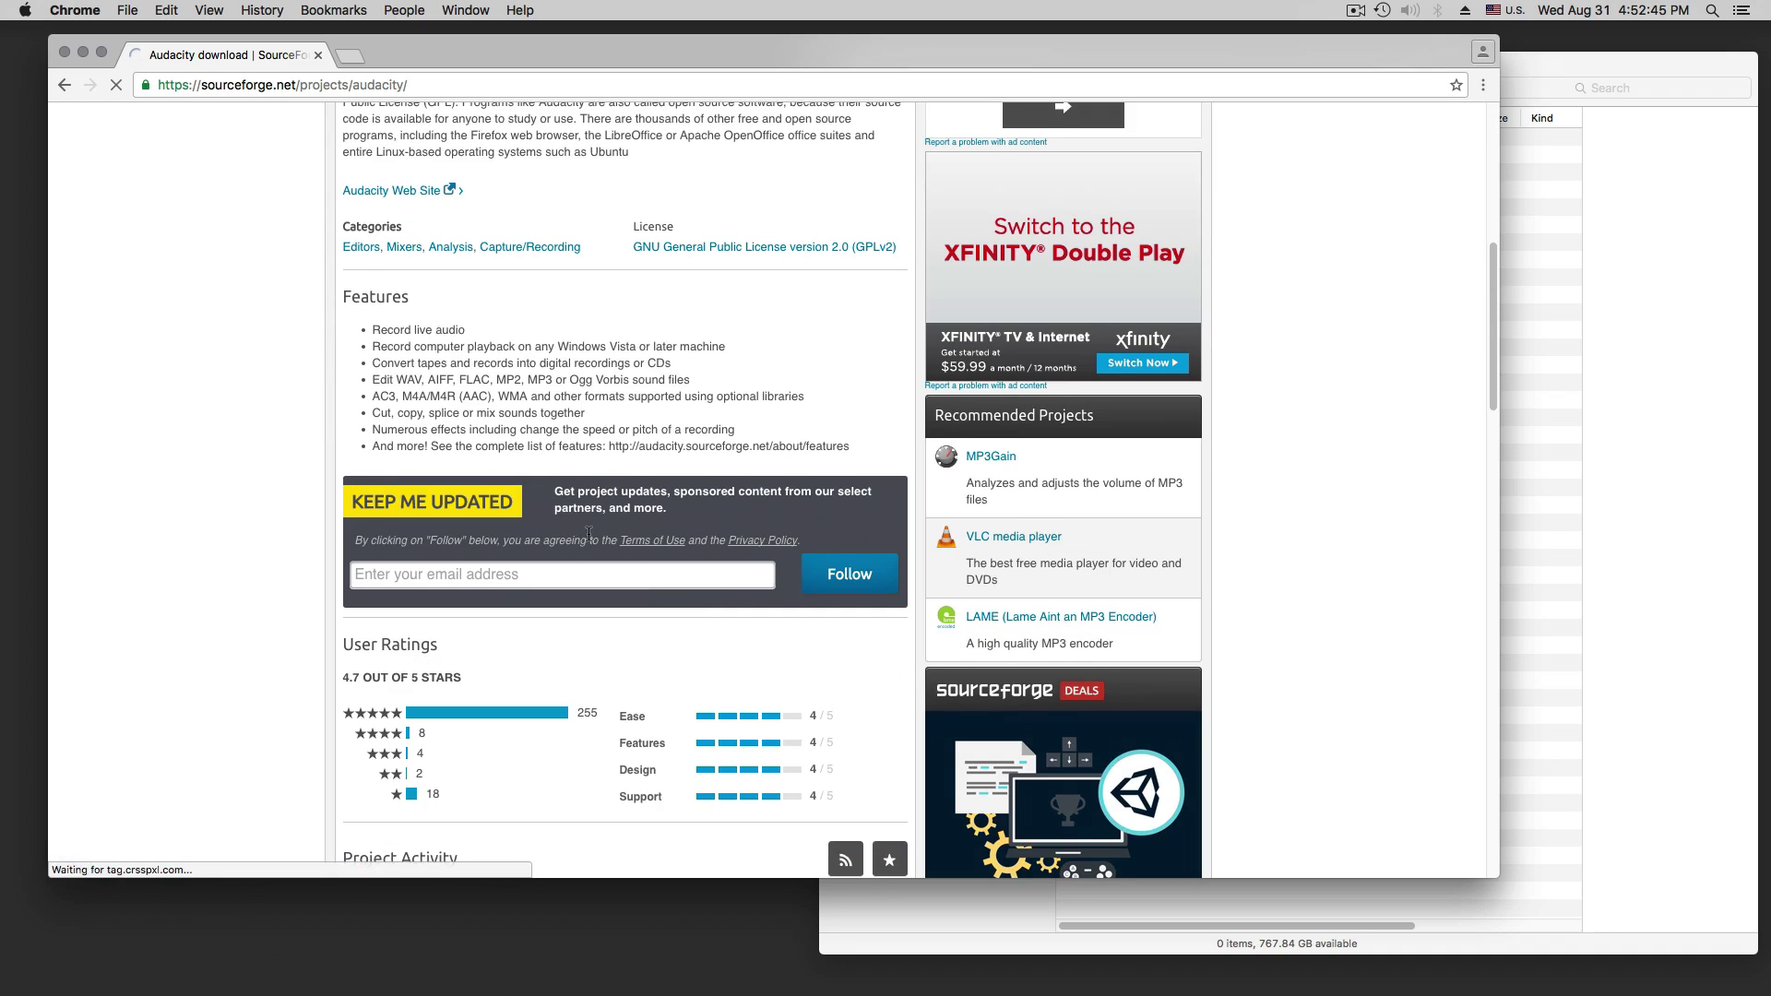
left_click(418, 221)
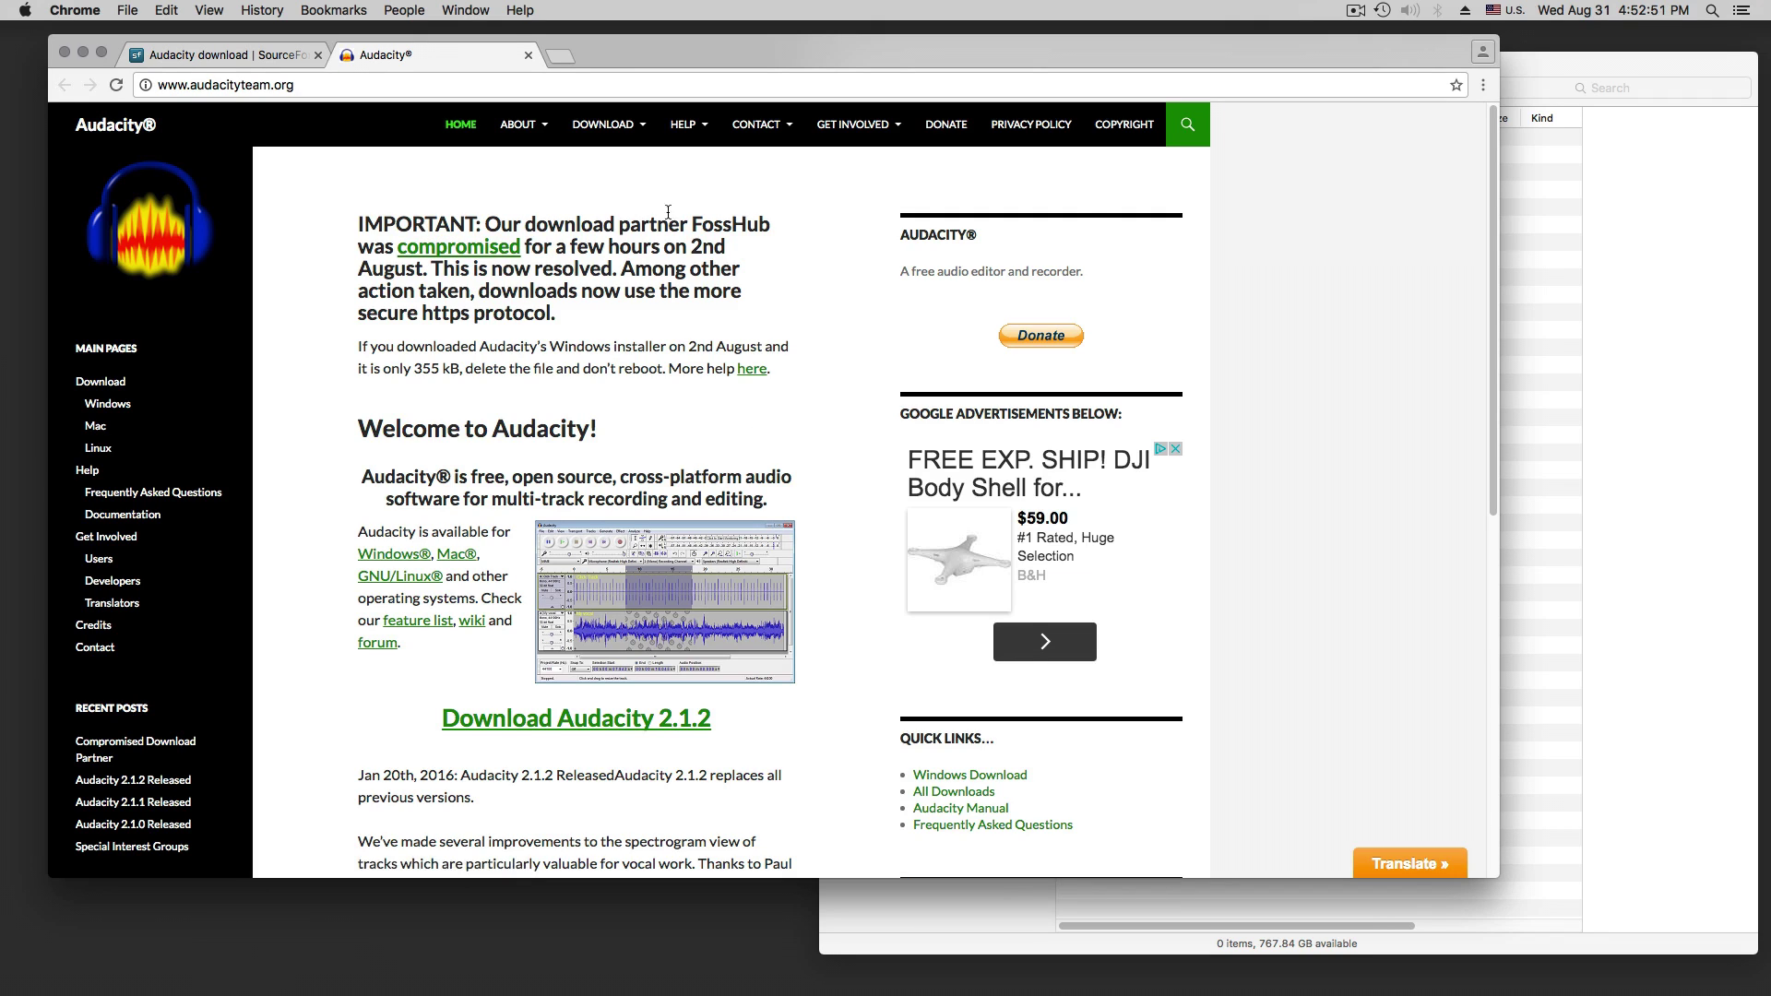
mouse_move(636, 126)
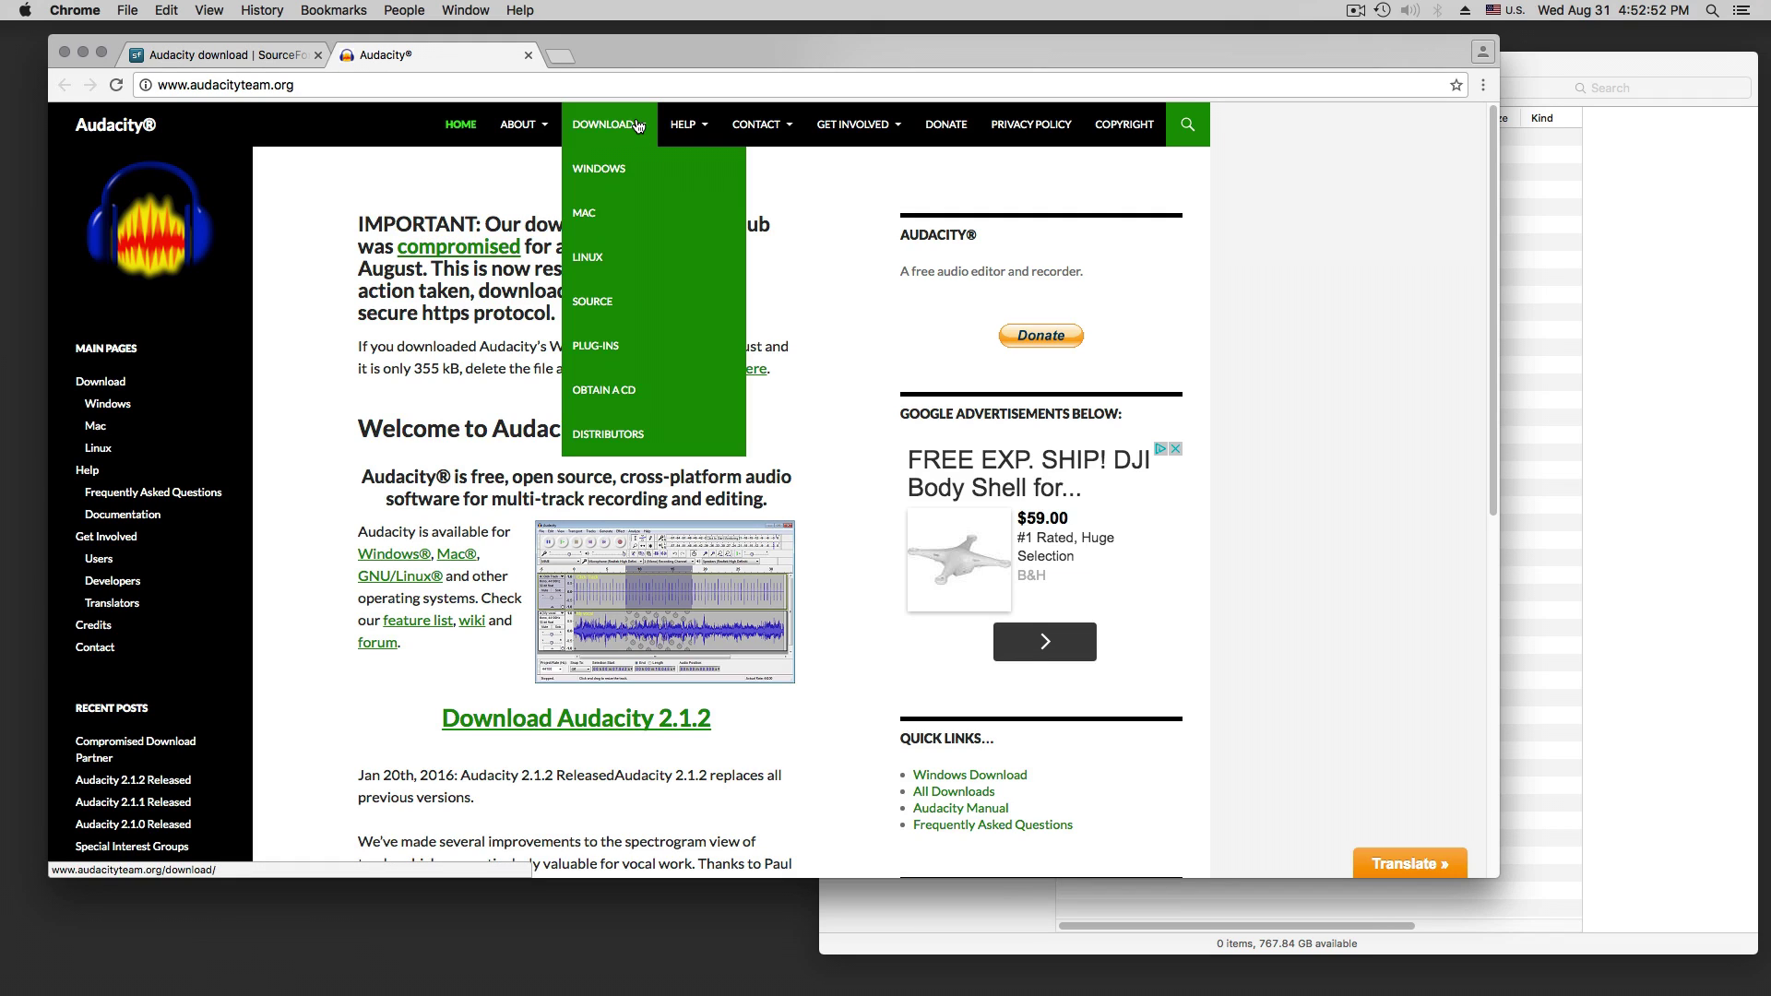
left_click(590, 219)
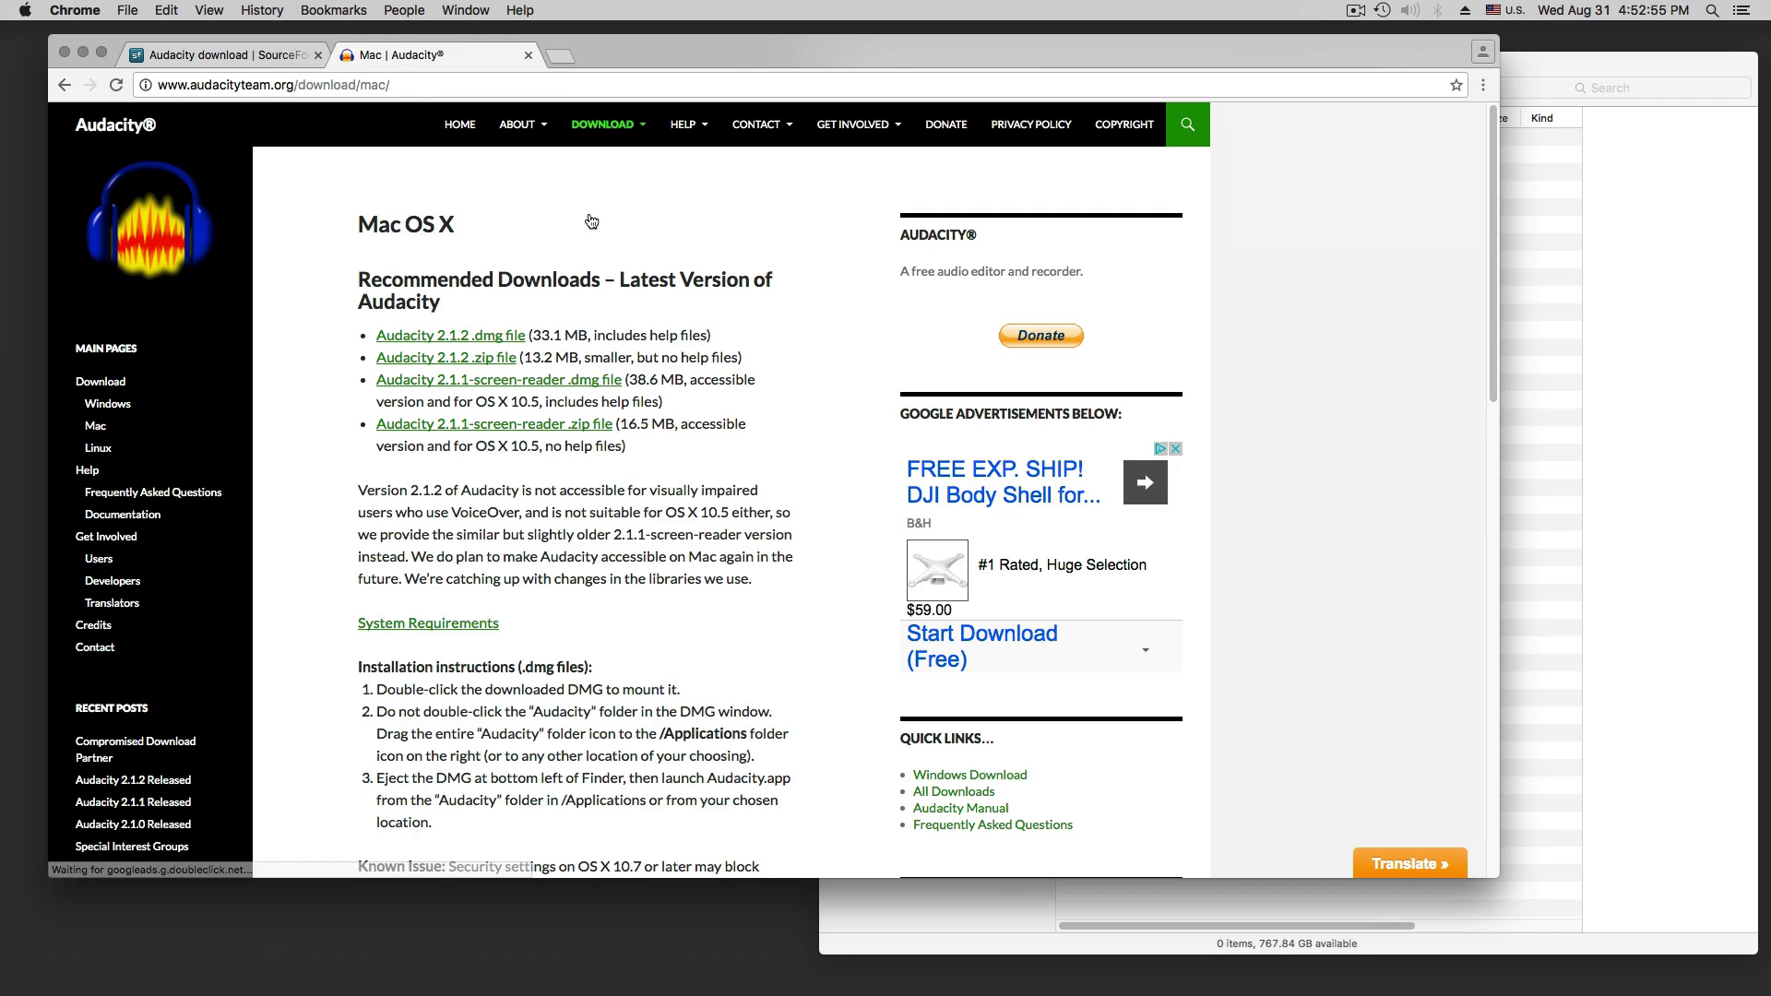
left_click(452, 340)
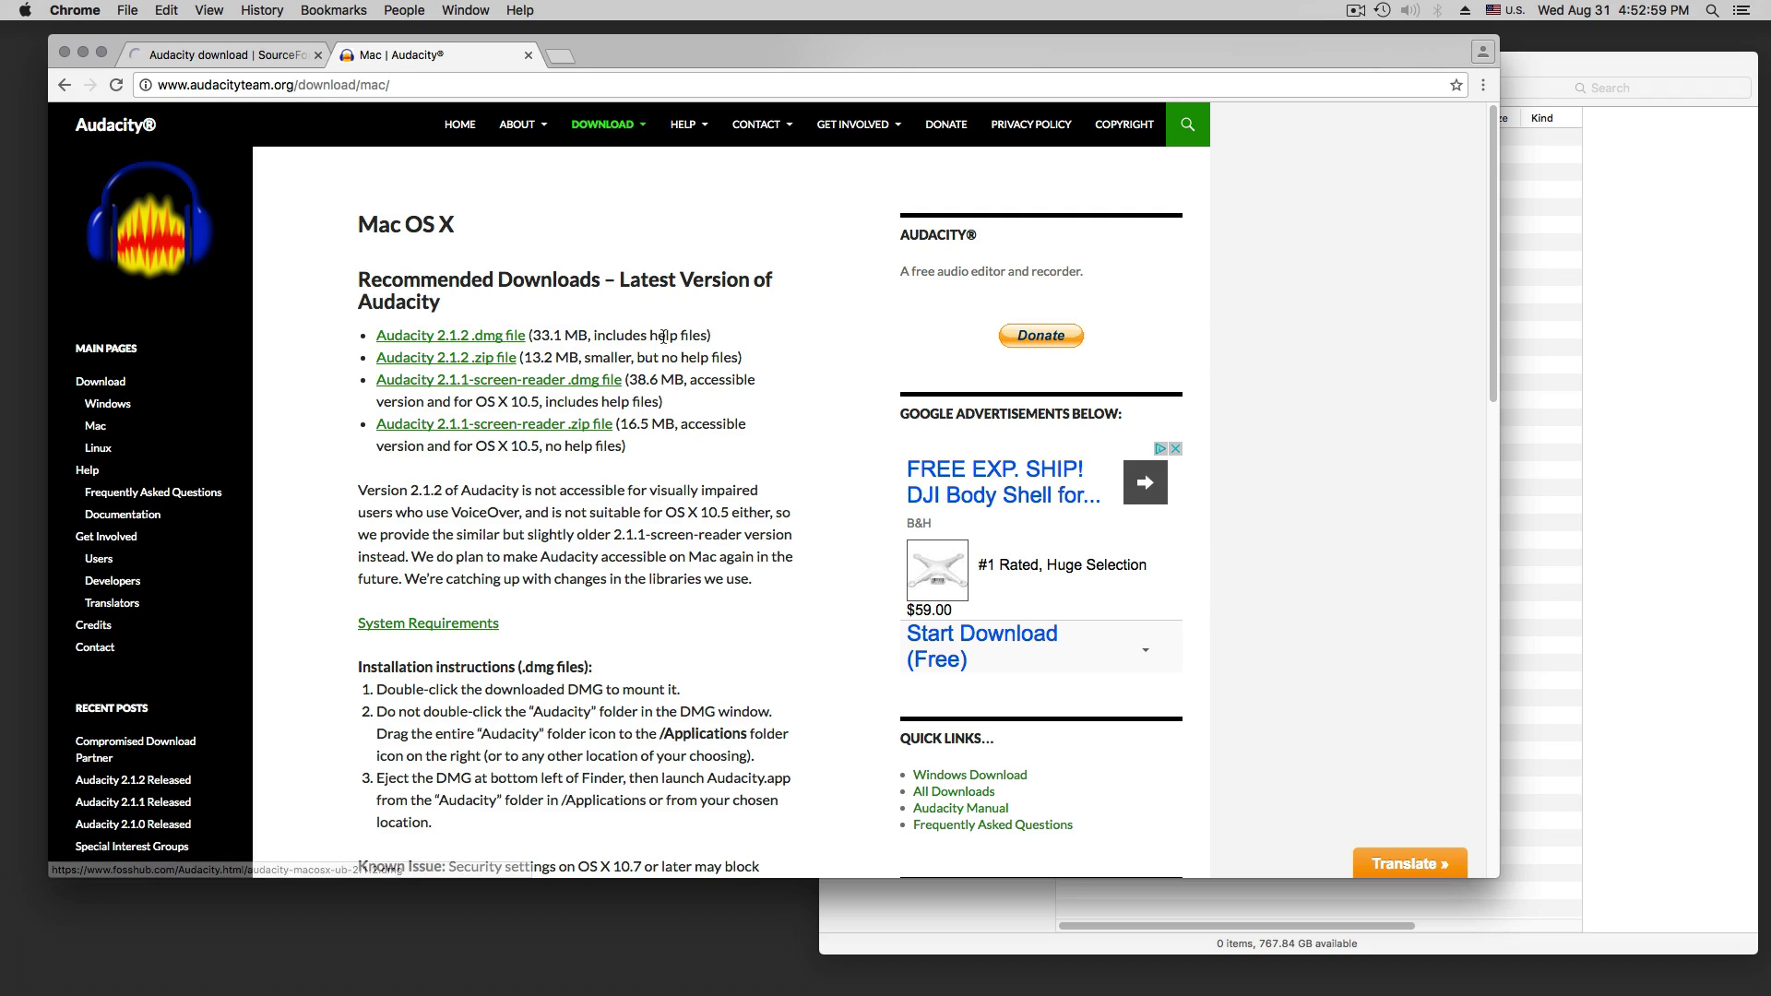
left_click(458, 339)
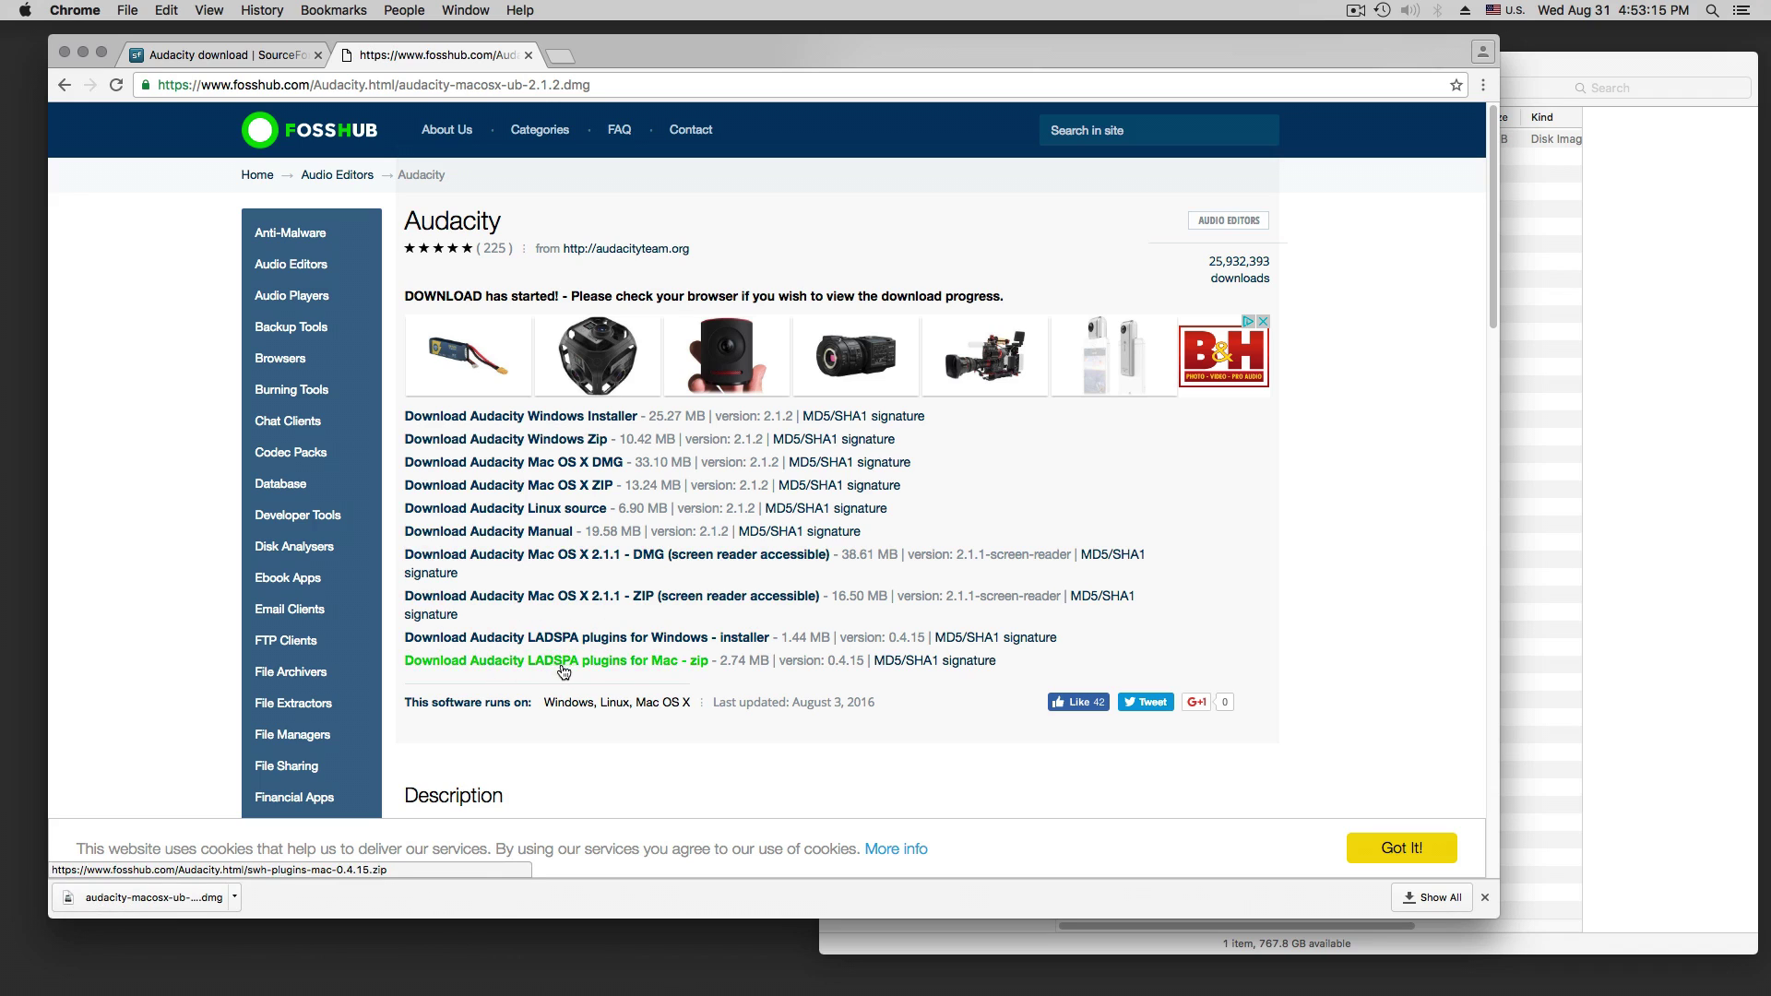
- Download the Audacity LADSPA plugins for Mac zip from the FossHub page
left_click(630, 662)
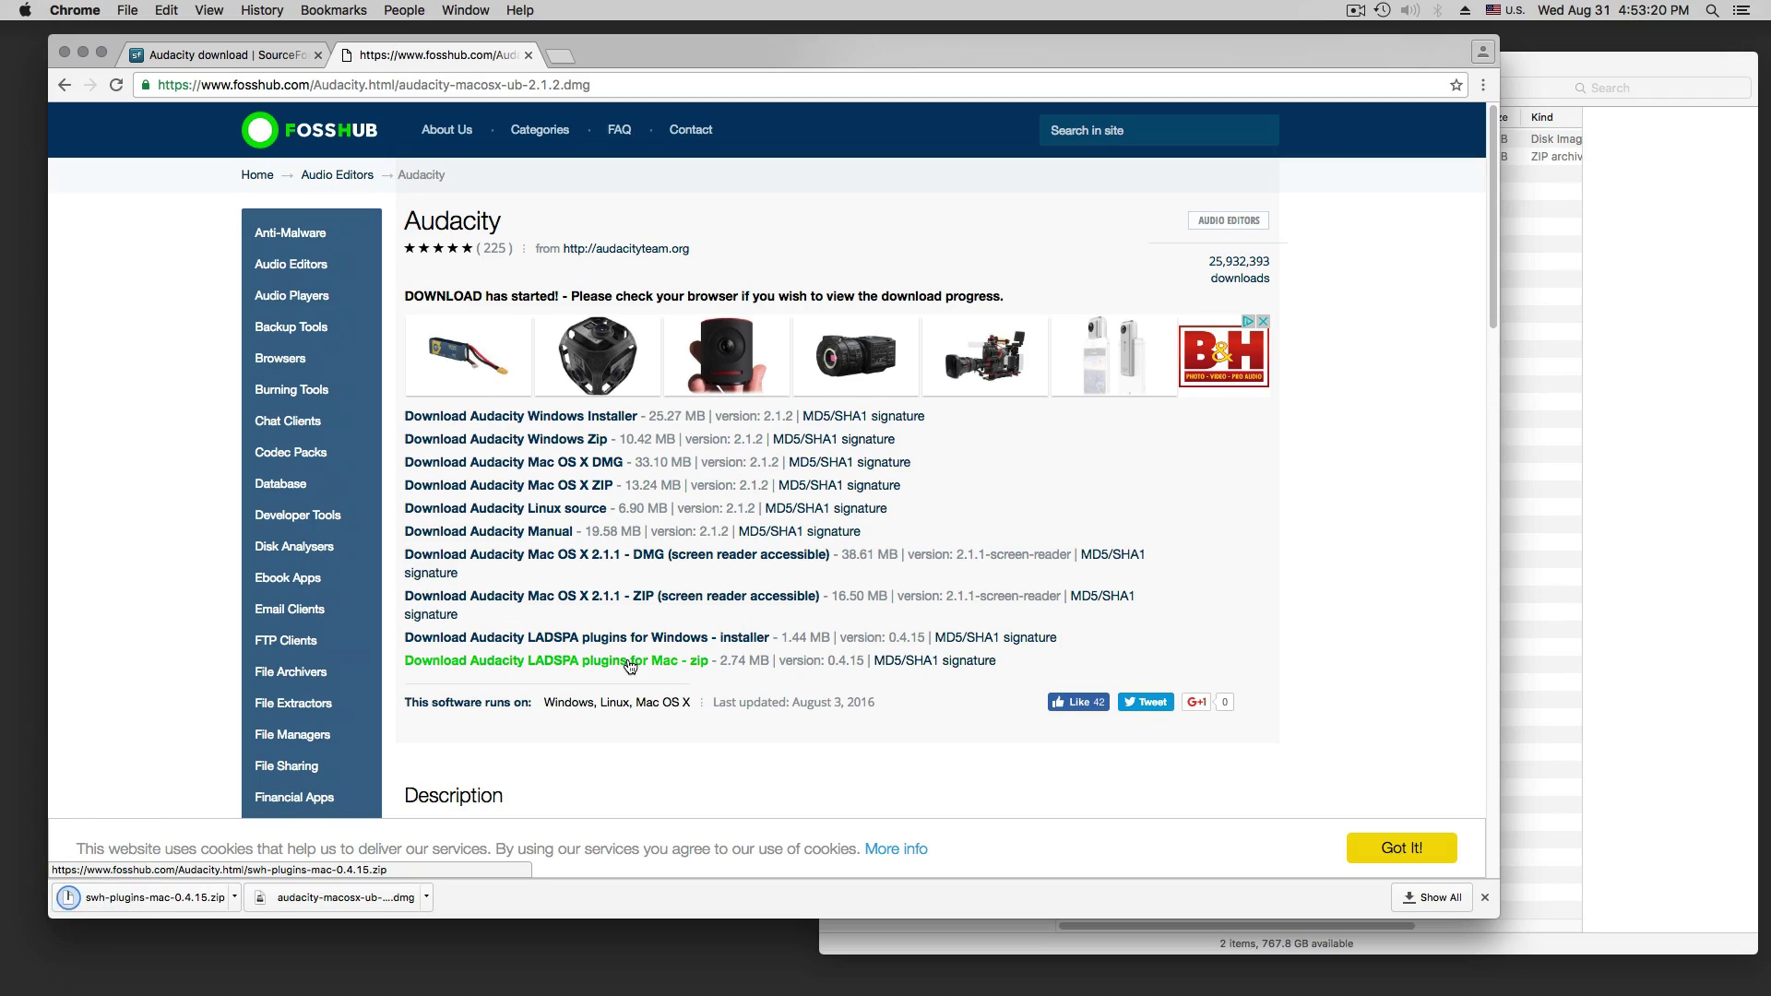
scroll(630, 666, "down", 10)
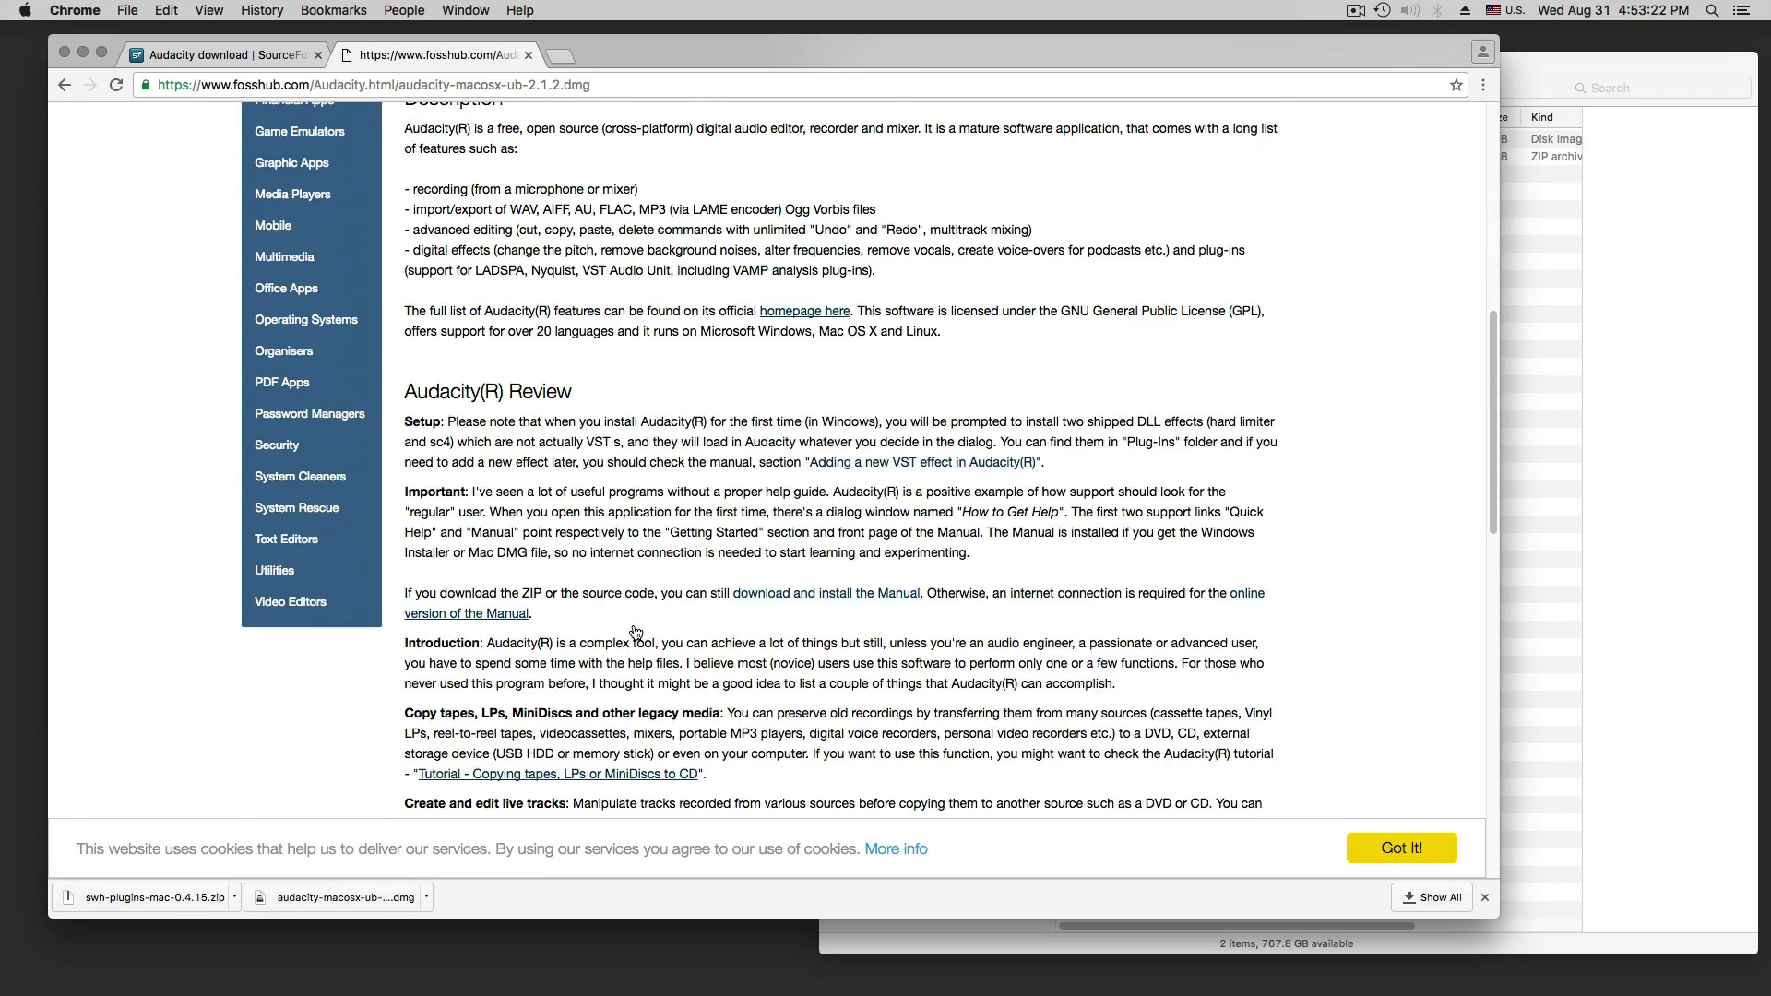
scroll(635, 632, "down", 5)
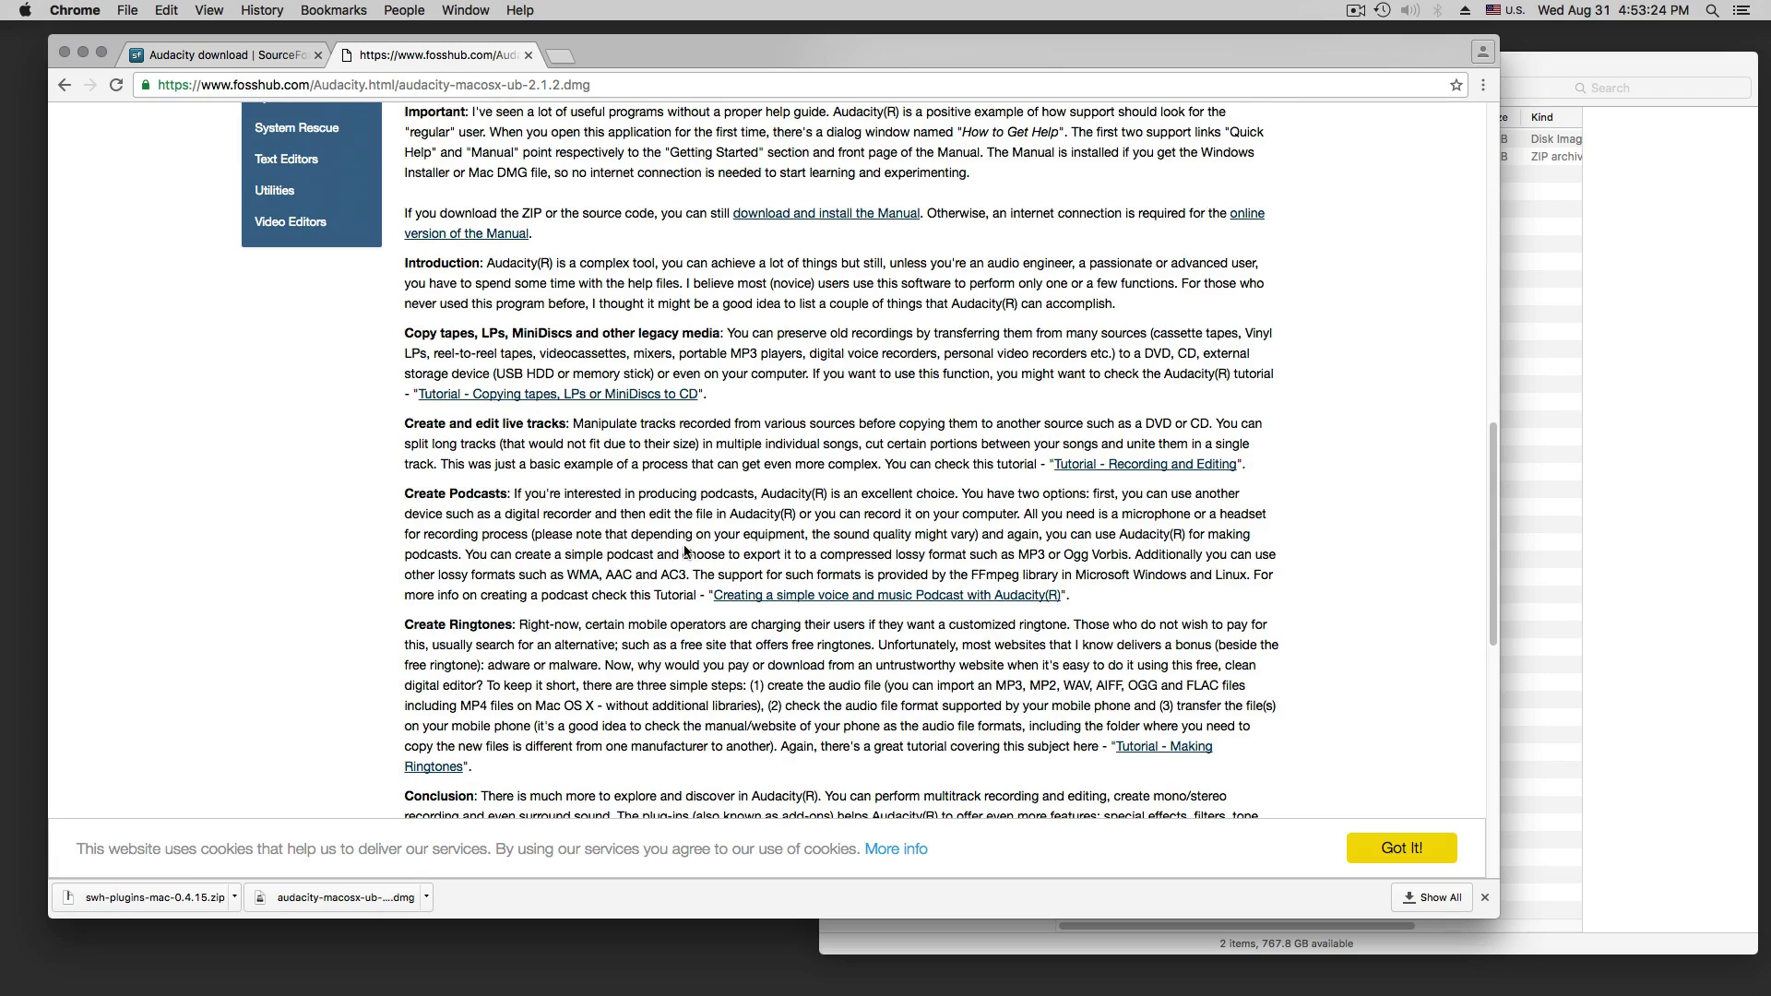
scroll(684, 552, "up", 15)
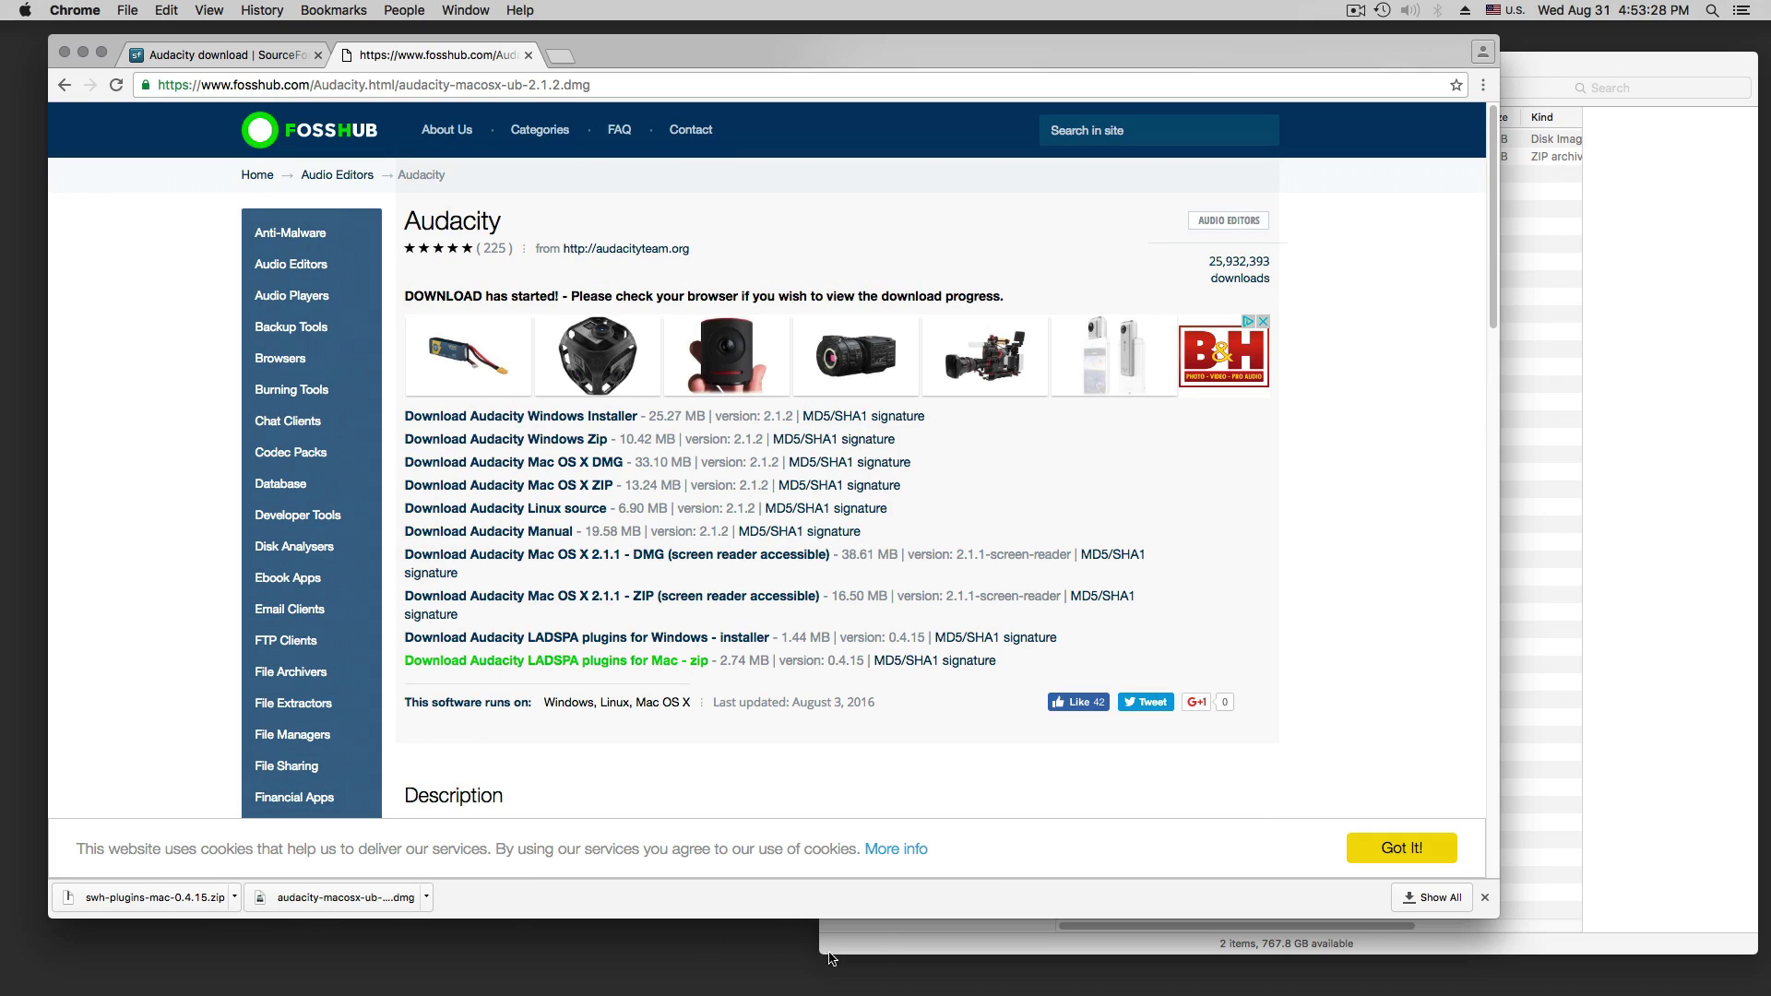
- Switch to the Finder Downloads window, widen its Name column to show full file names, and close the browser window
left_click(884, 945)
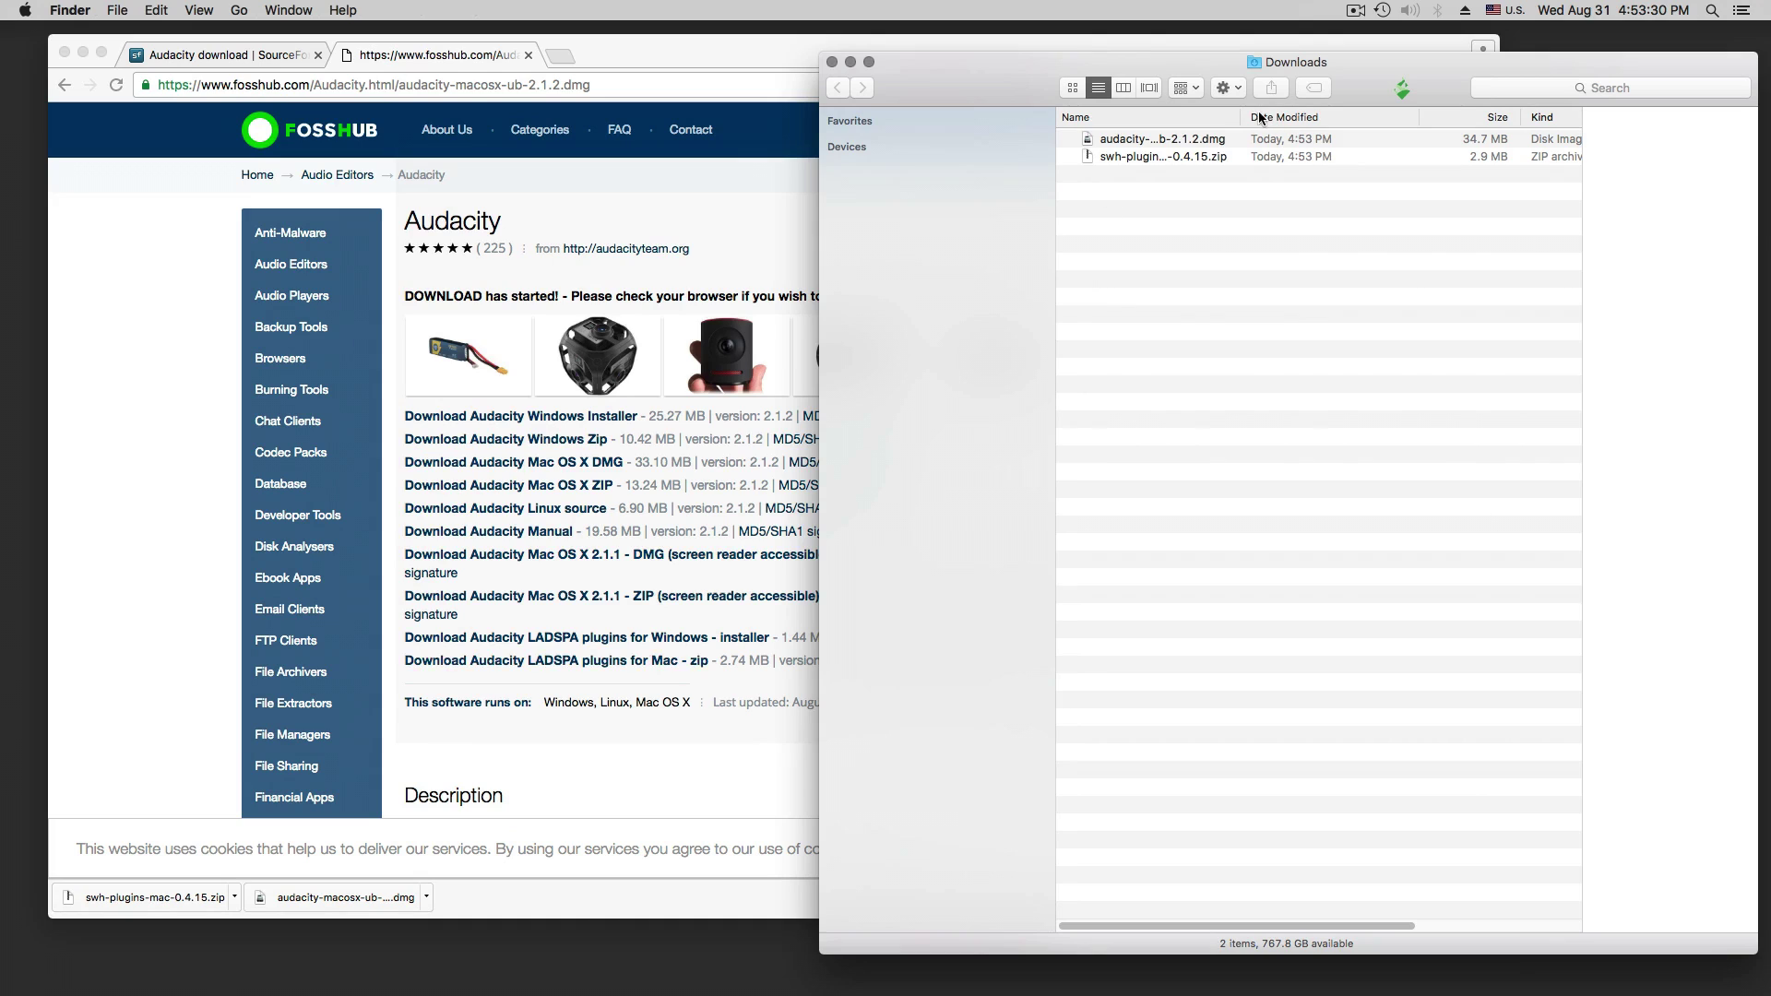
left_click_drag(1246, 117, 1371, 118)
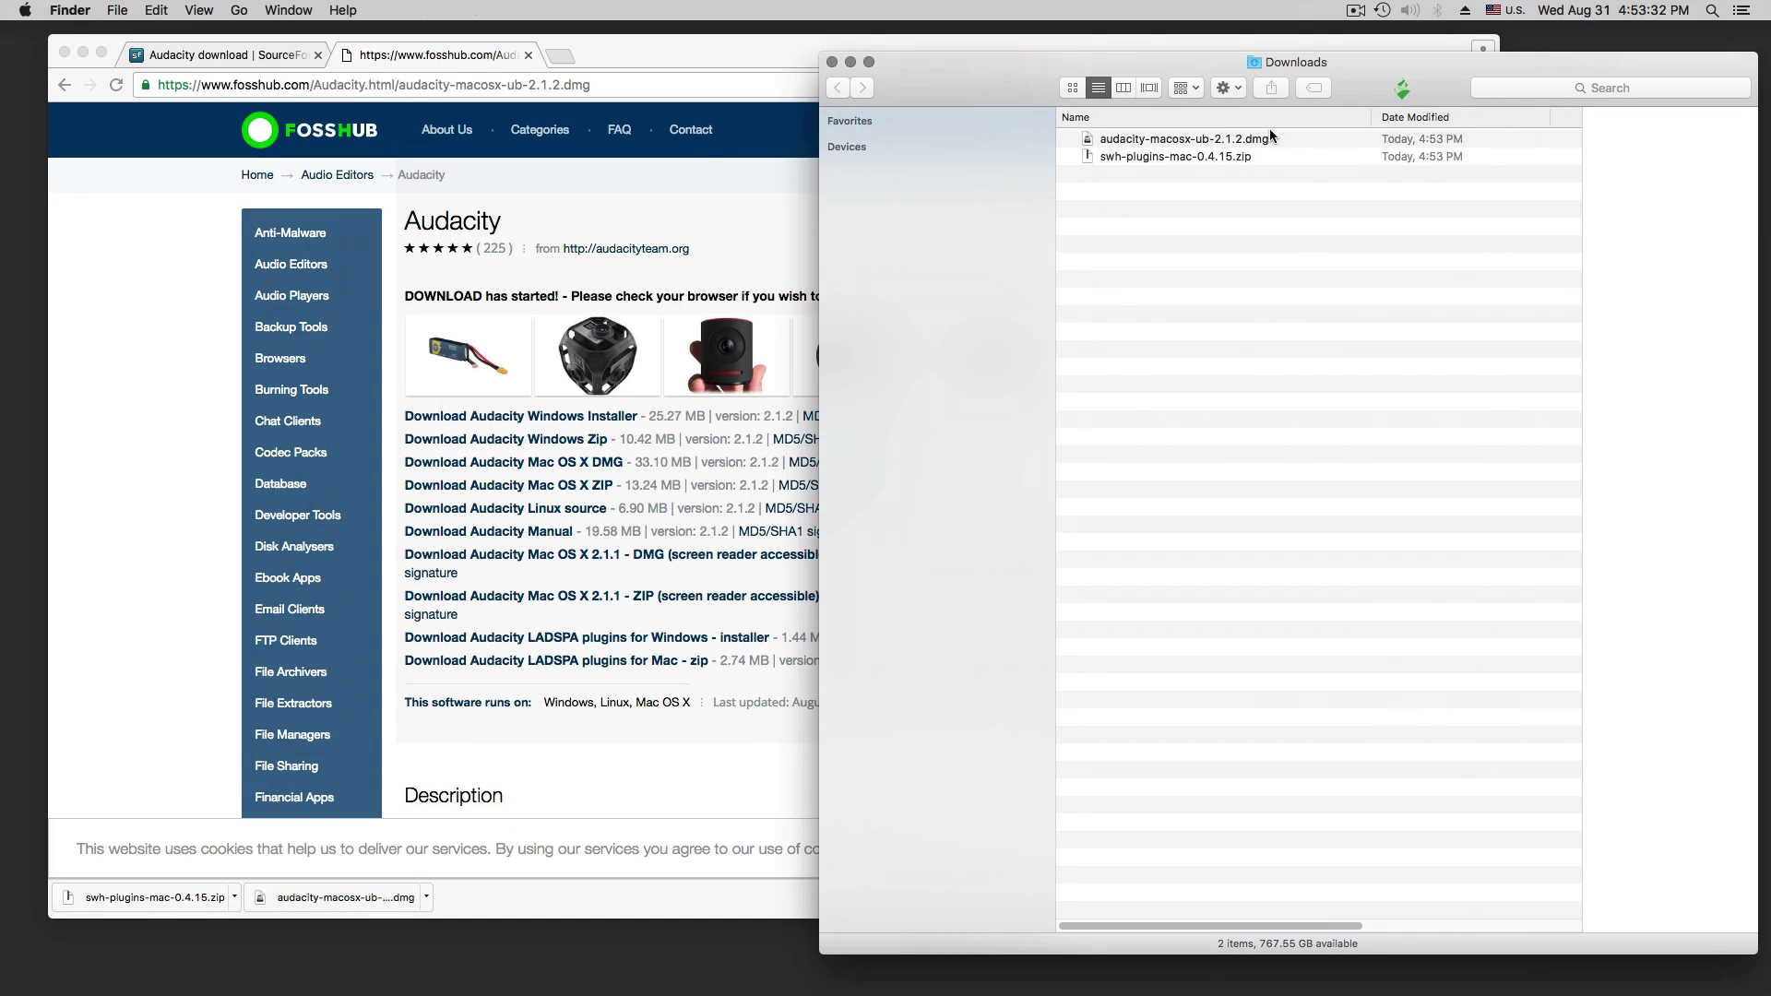
left_click(64, 55)
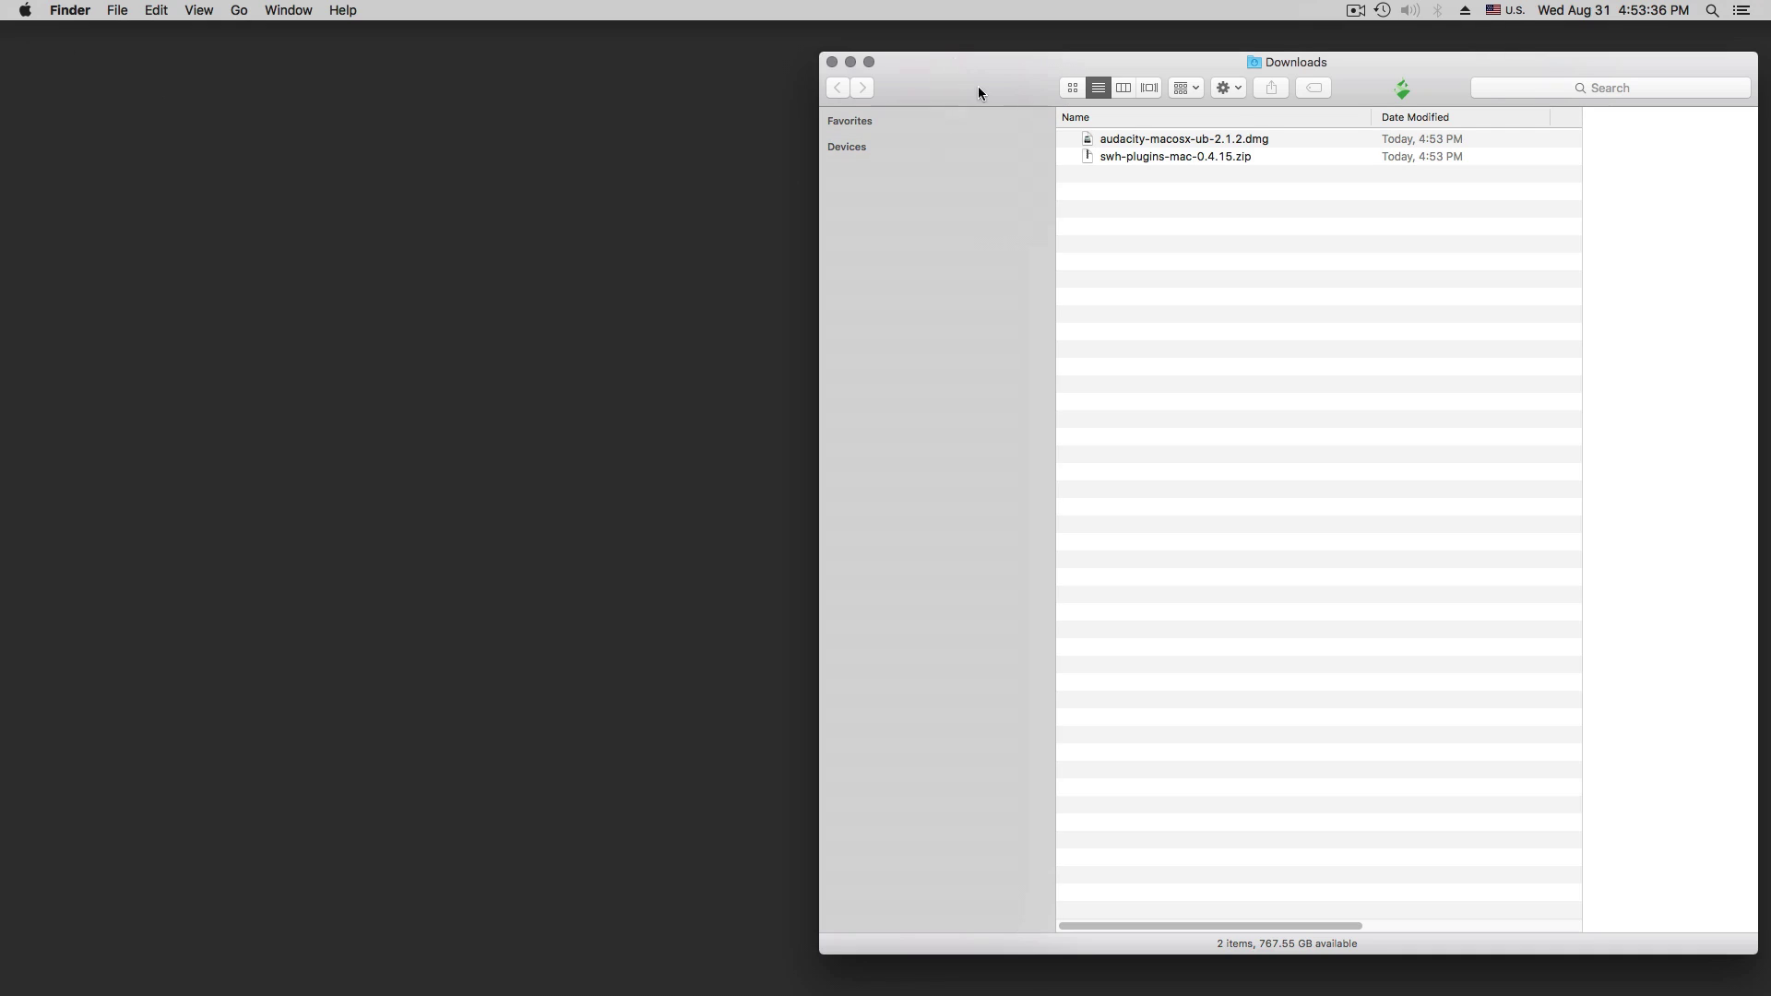
- Open audacity-macosx-ub-2.1.2.dmg and arrange its disk icon and enlarged installer window beside the Downloads window
double_click(1088, 136)
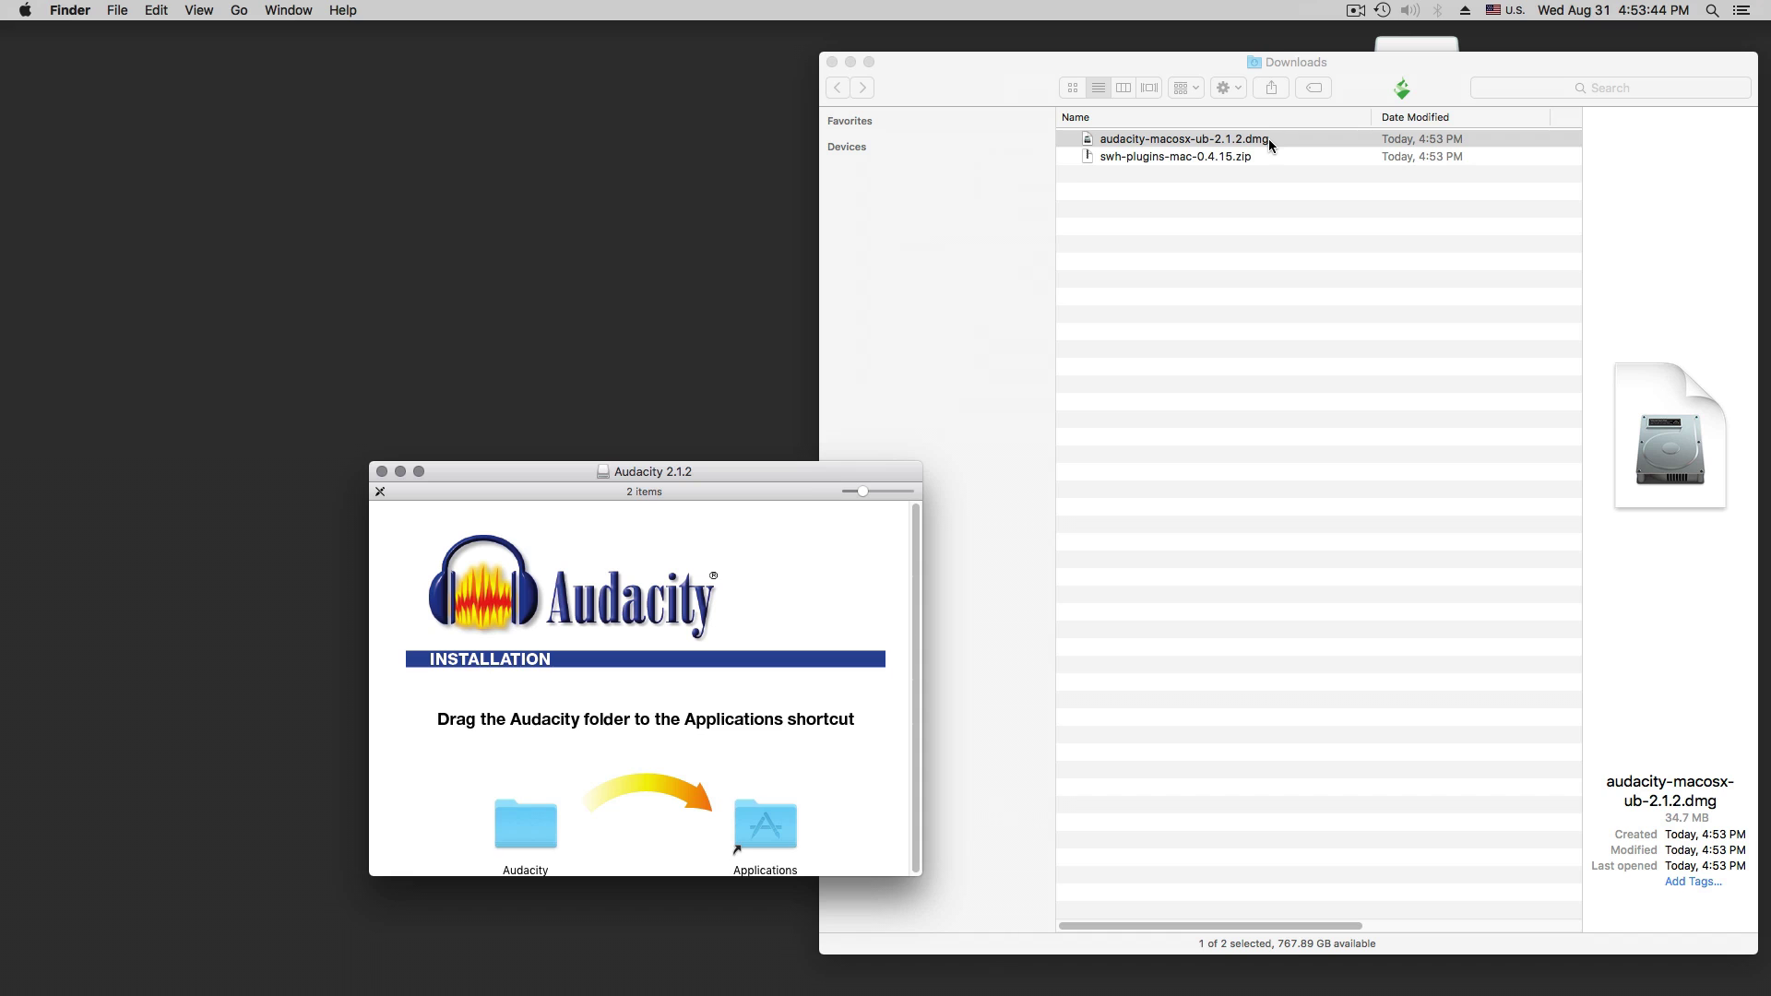
left_click_drag(1010, 93, 1018, 119)
left_click_drag(1412, 54, 276, 156)
left_click_drag(753, 478, 469, 276)
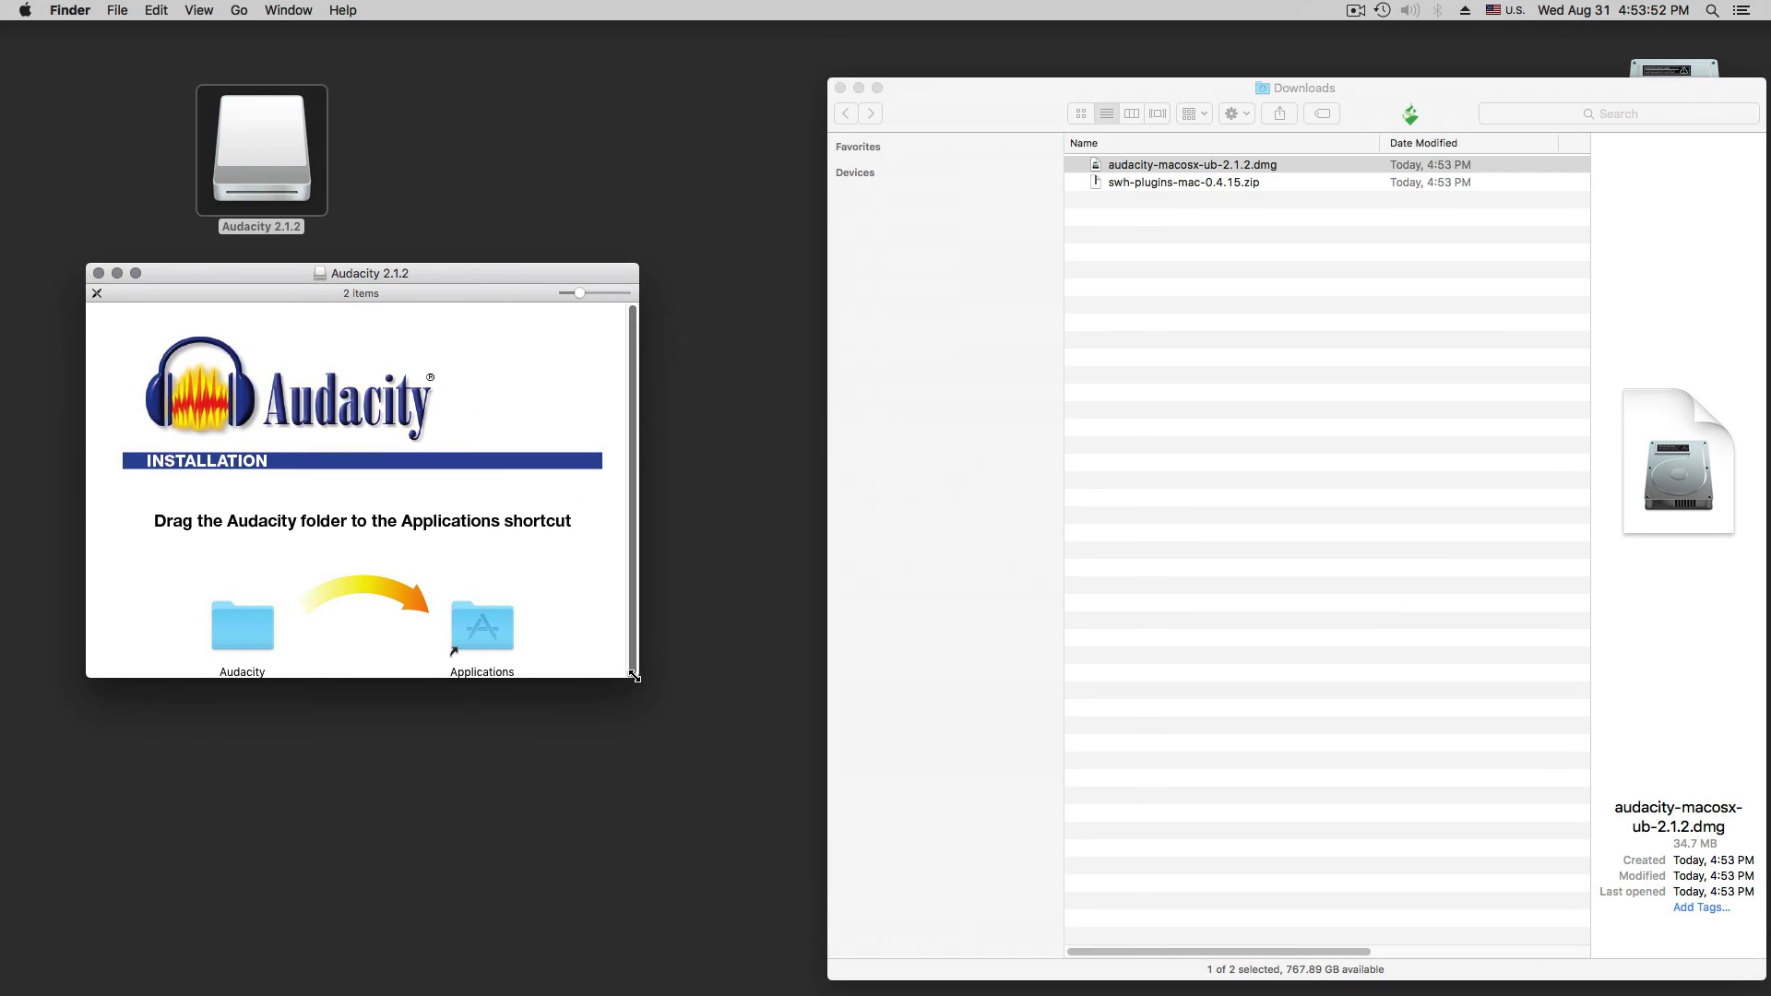
left_click_drag(635, 677, 656, 790)
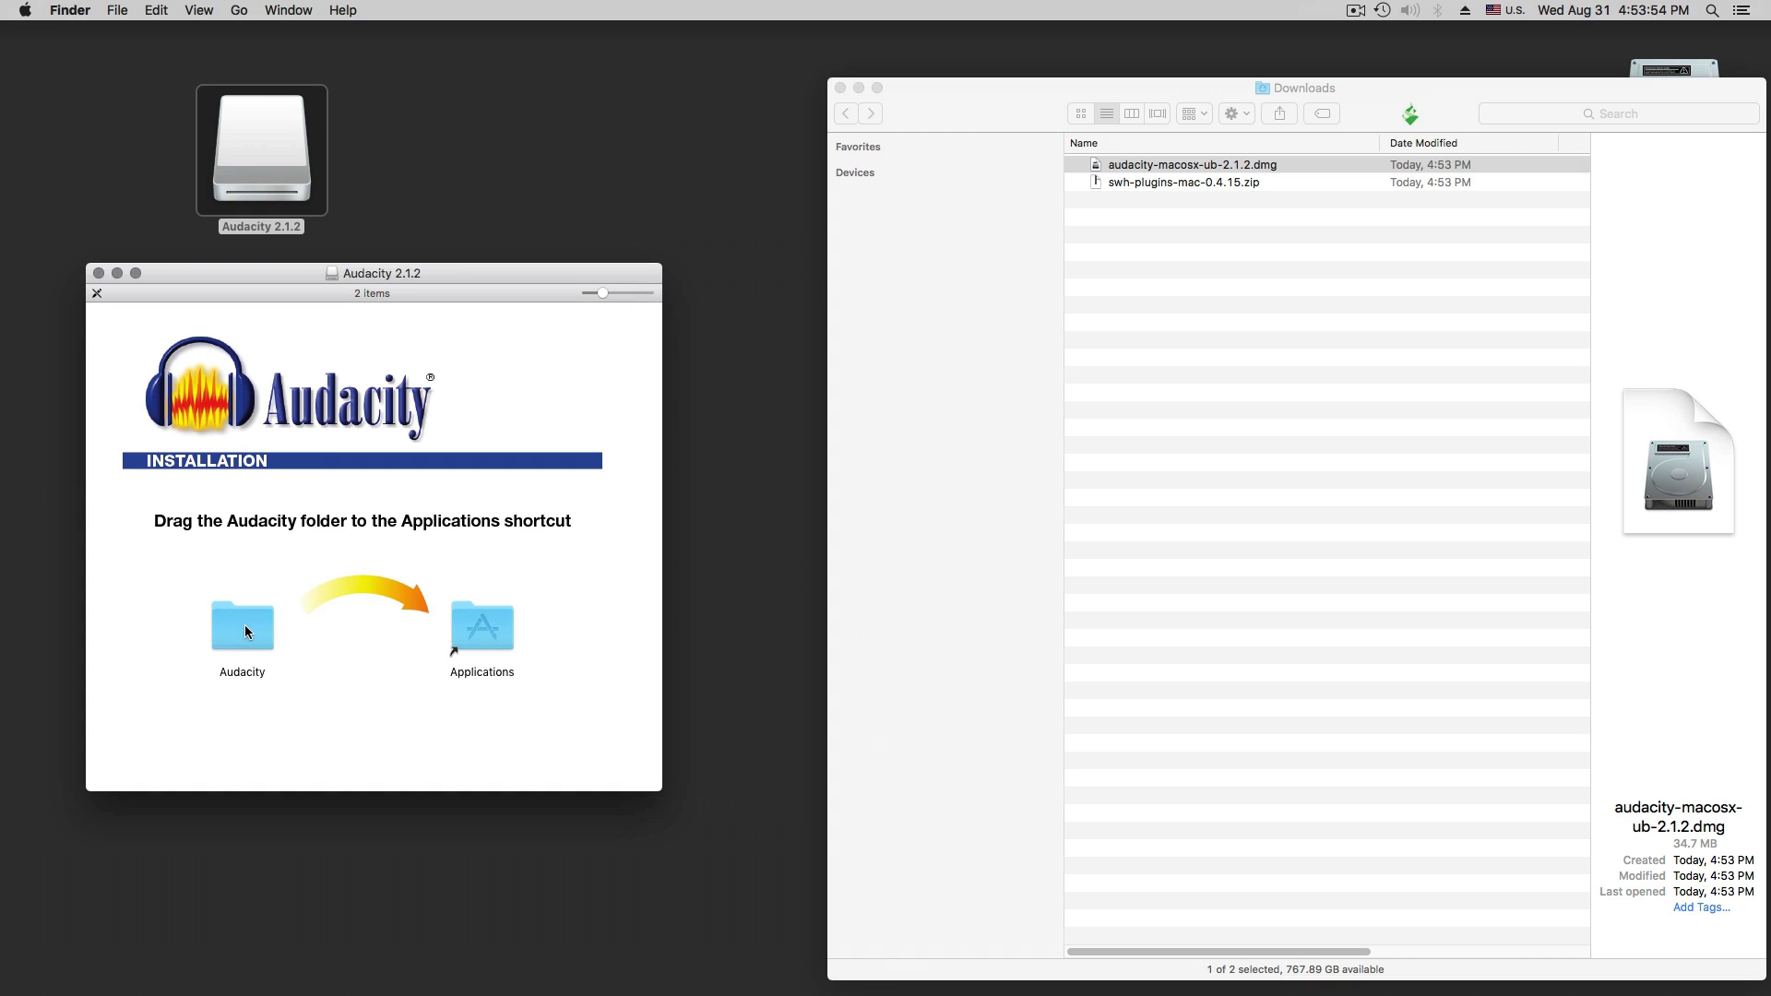
- Install the Audacity folder into Applications and open the installed folder
left_click_drag(247, 632, 473, 631)
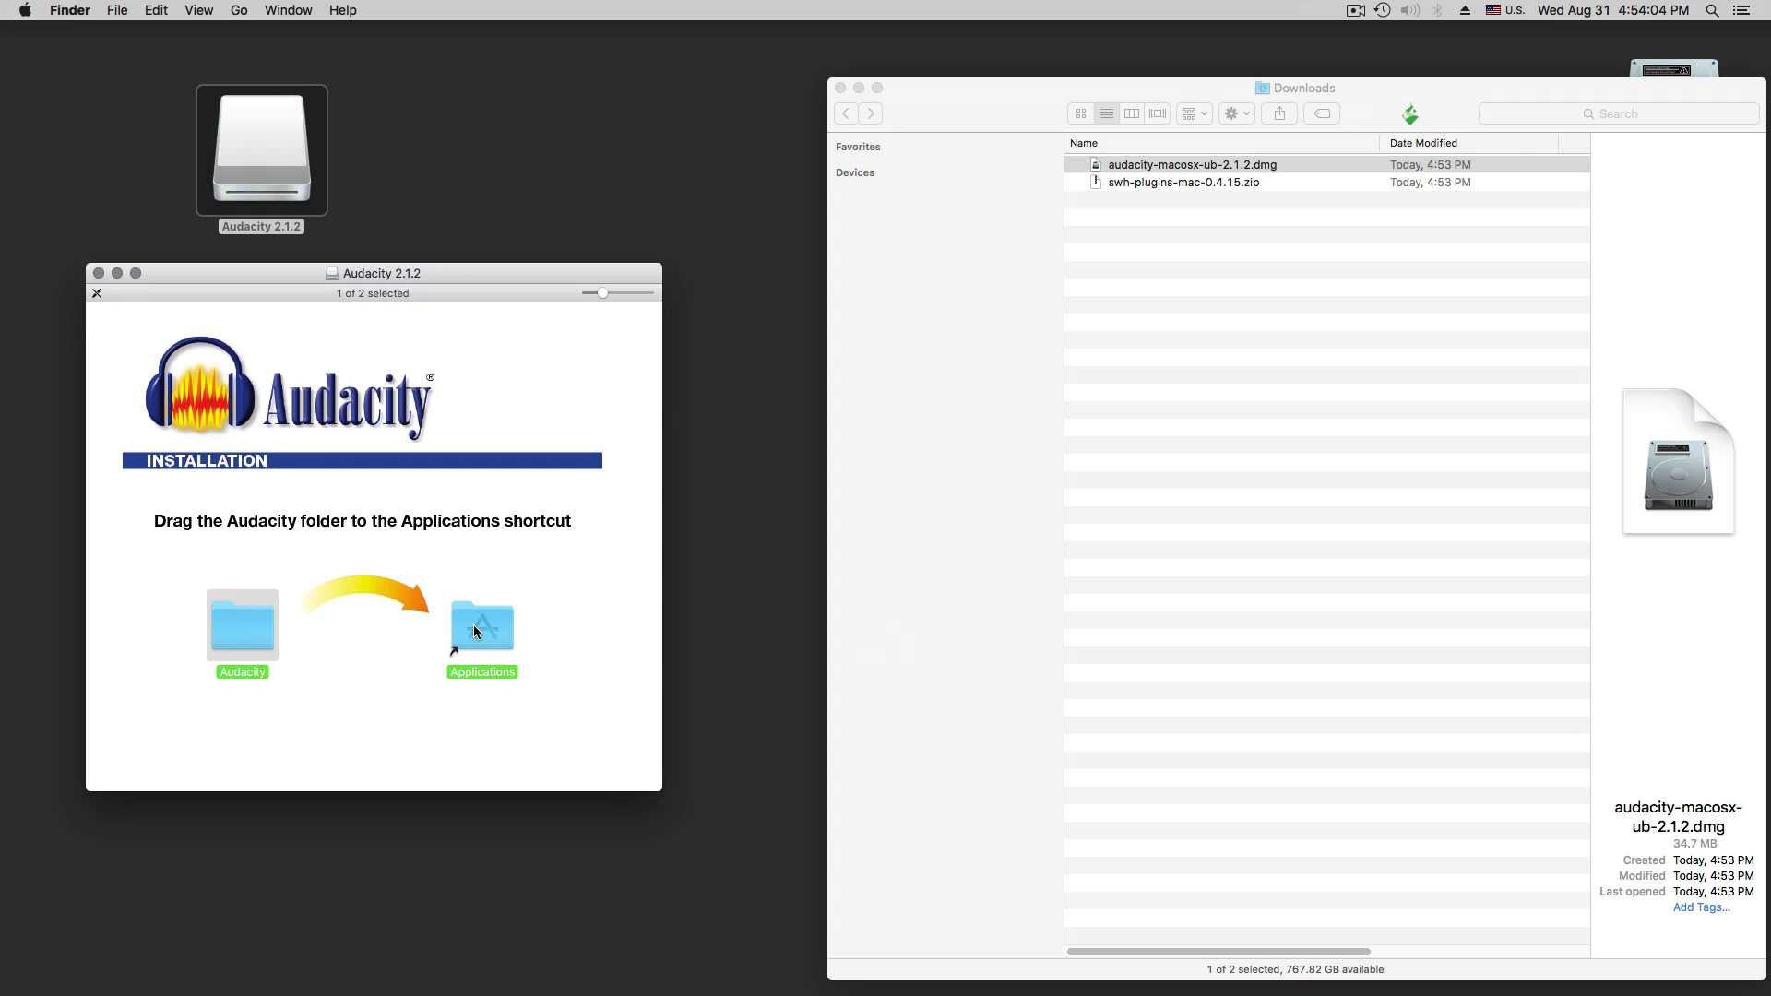
double_click(473, 631)
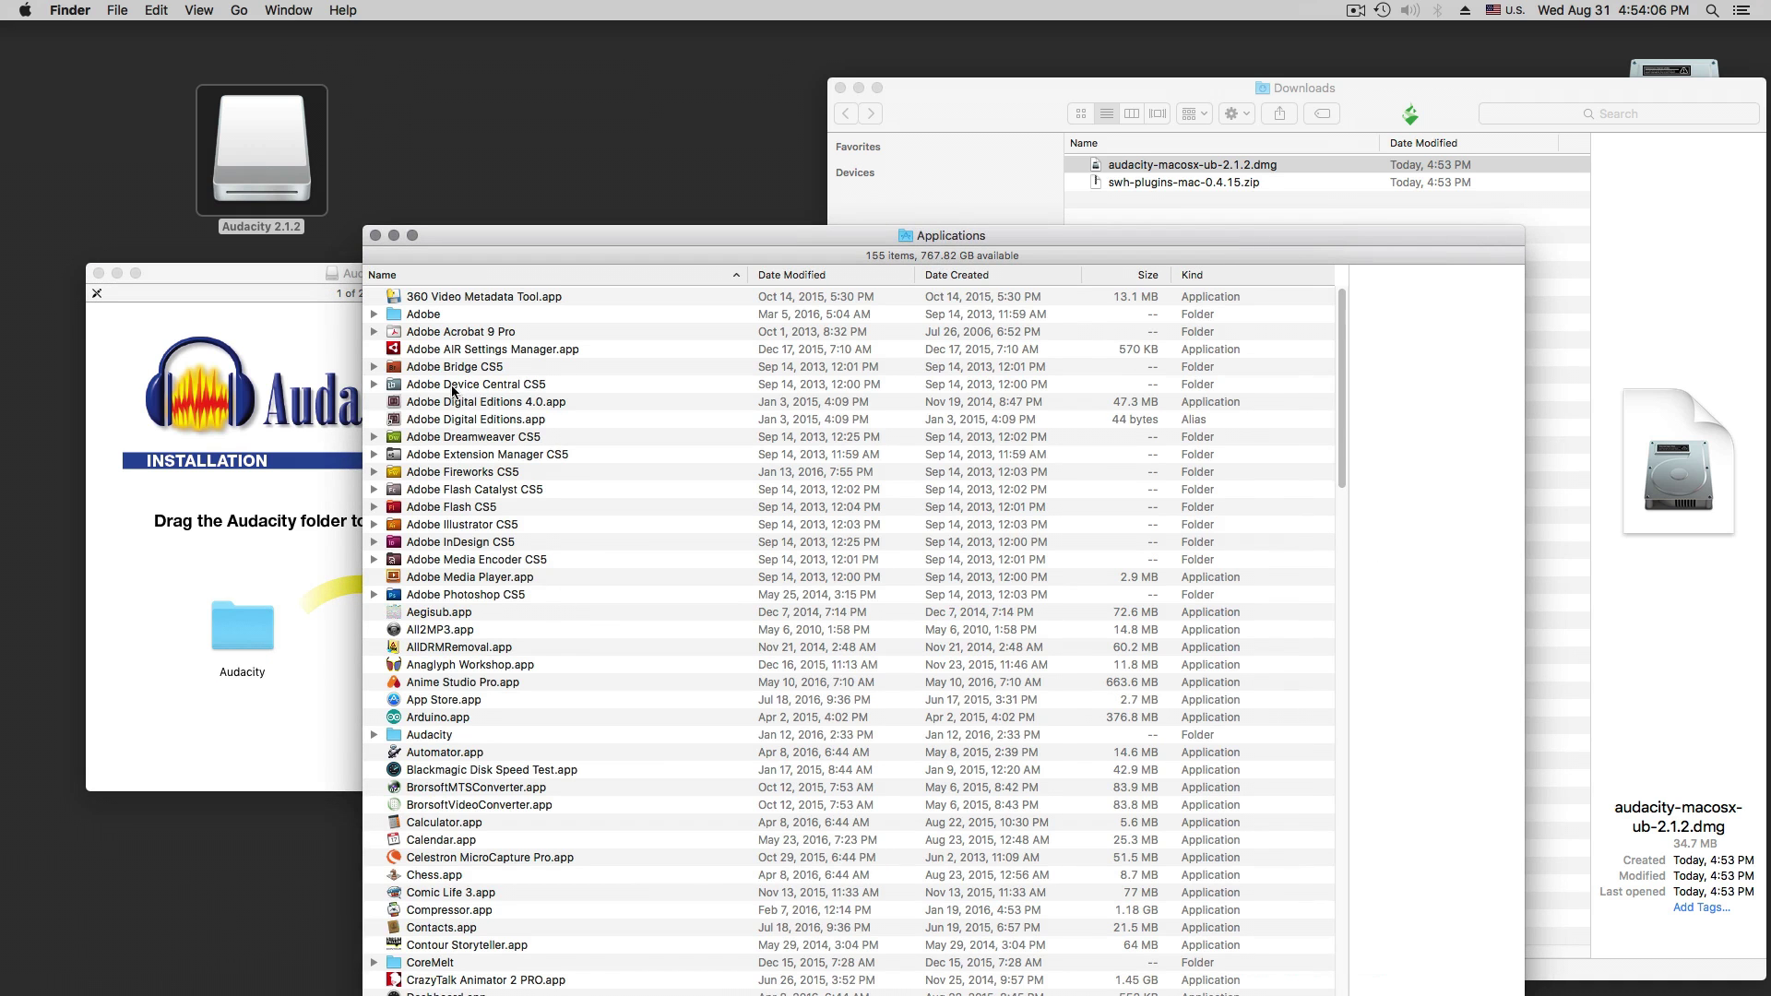
double_click(421, 735)
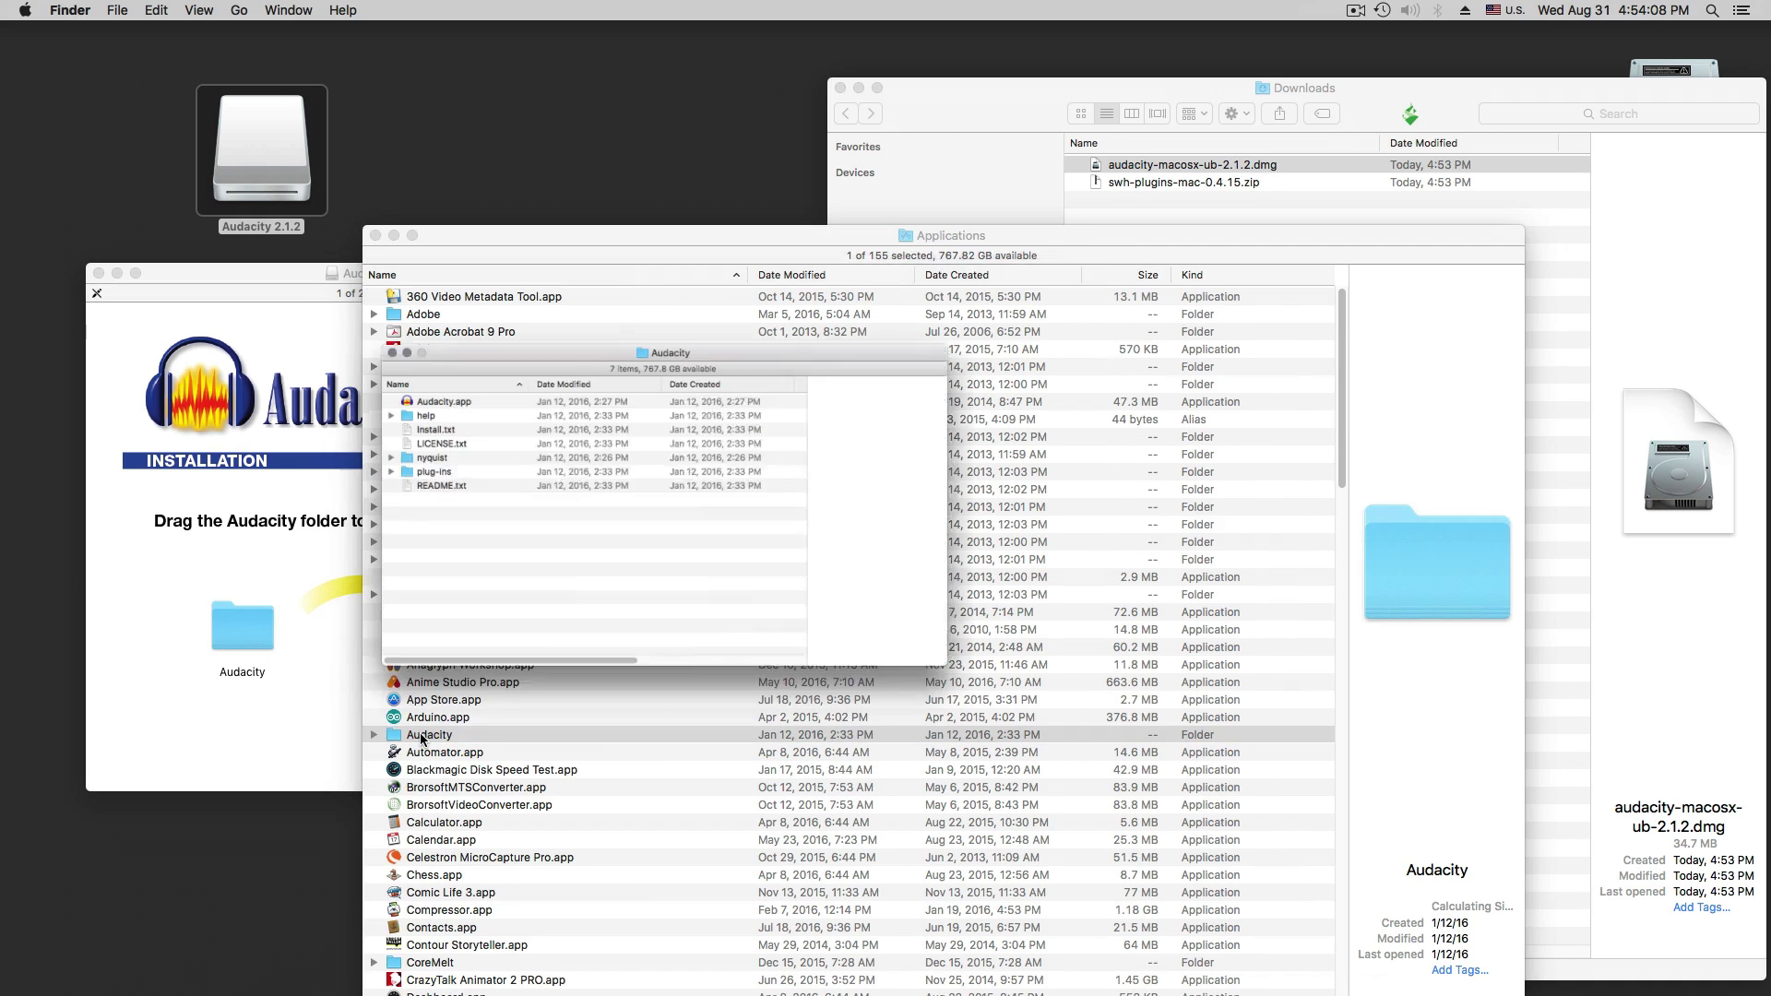
- Close the Applications and installer windows, and place the Audacity folder window beside Downloads, enlarged with its plug-ins folder expanded
left_click_drag(475, 261, 751, 409)
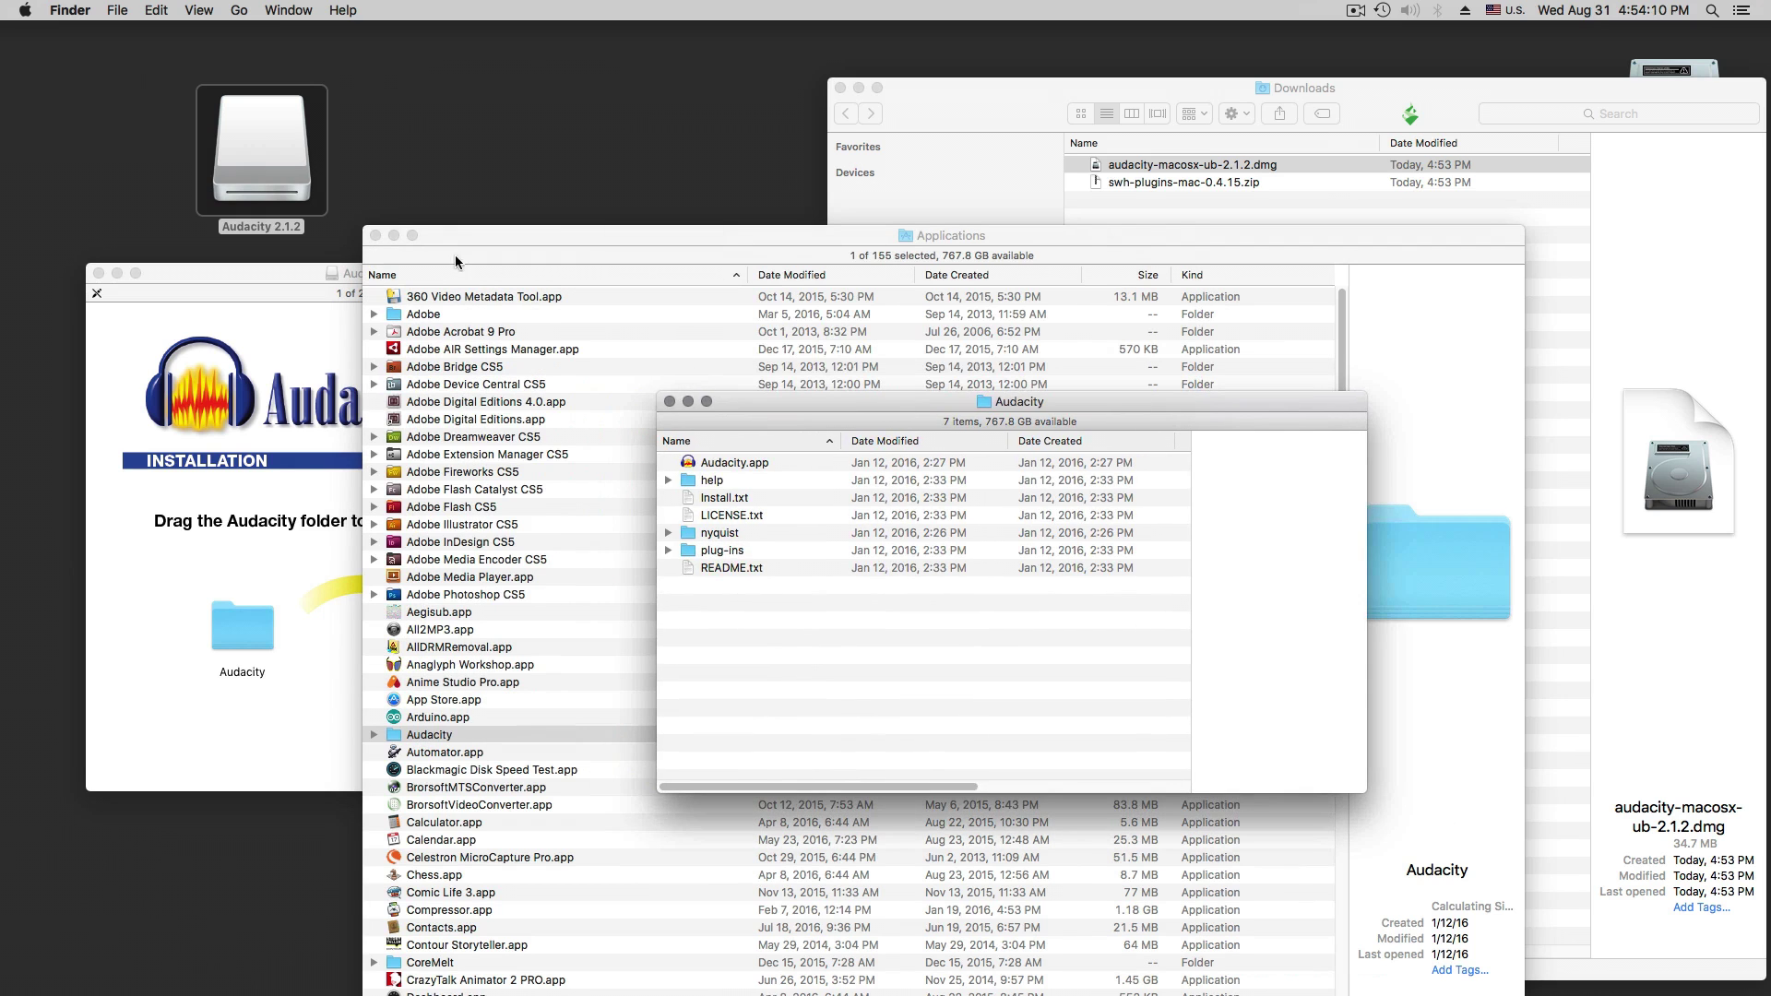
left_click(375, 237)
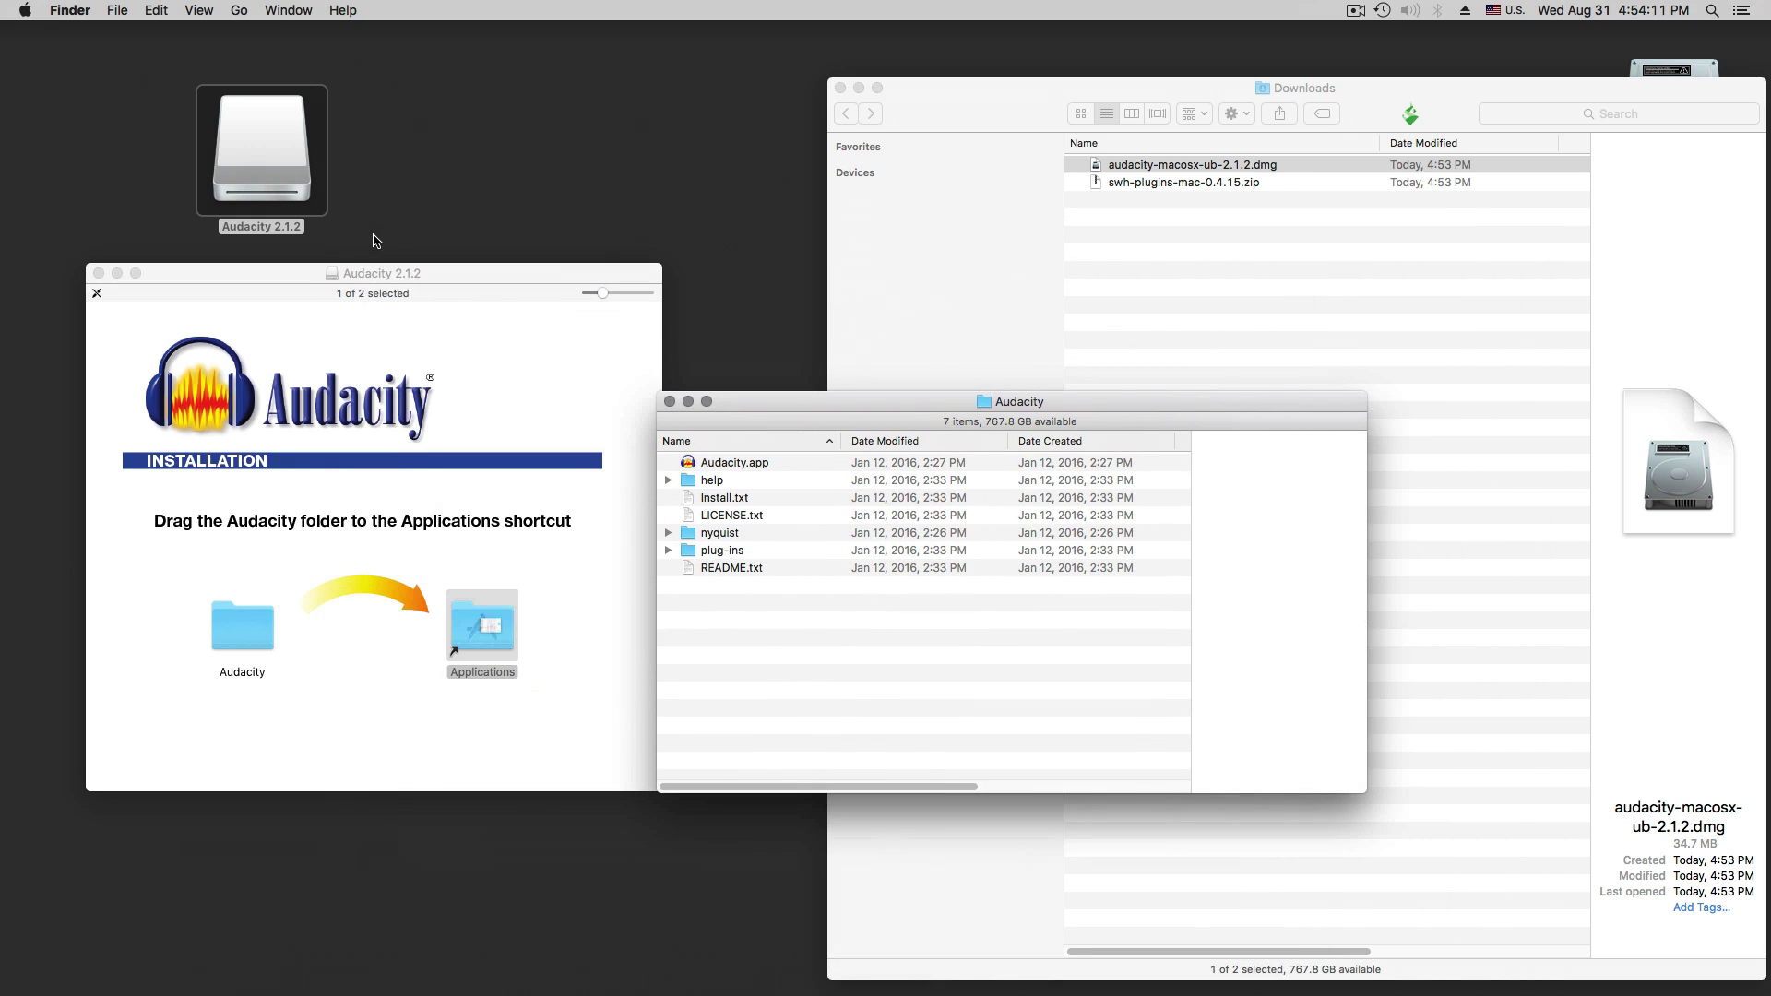
left_click(98, 273)
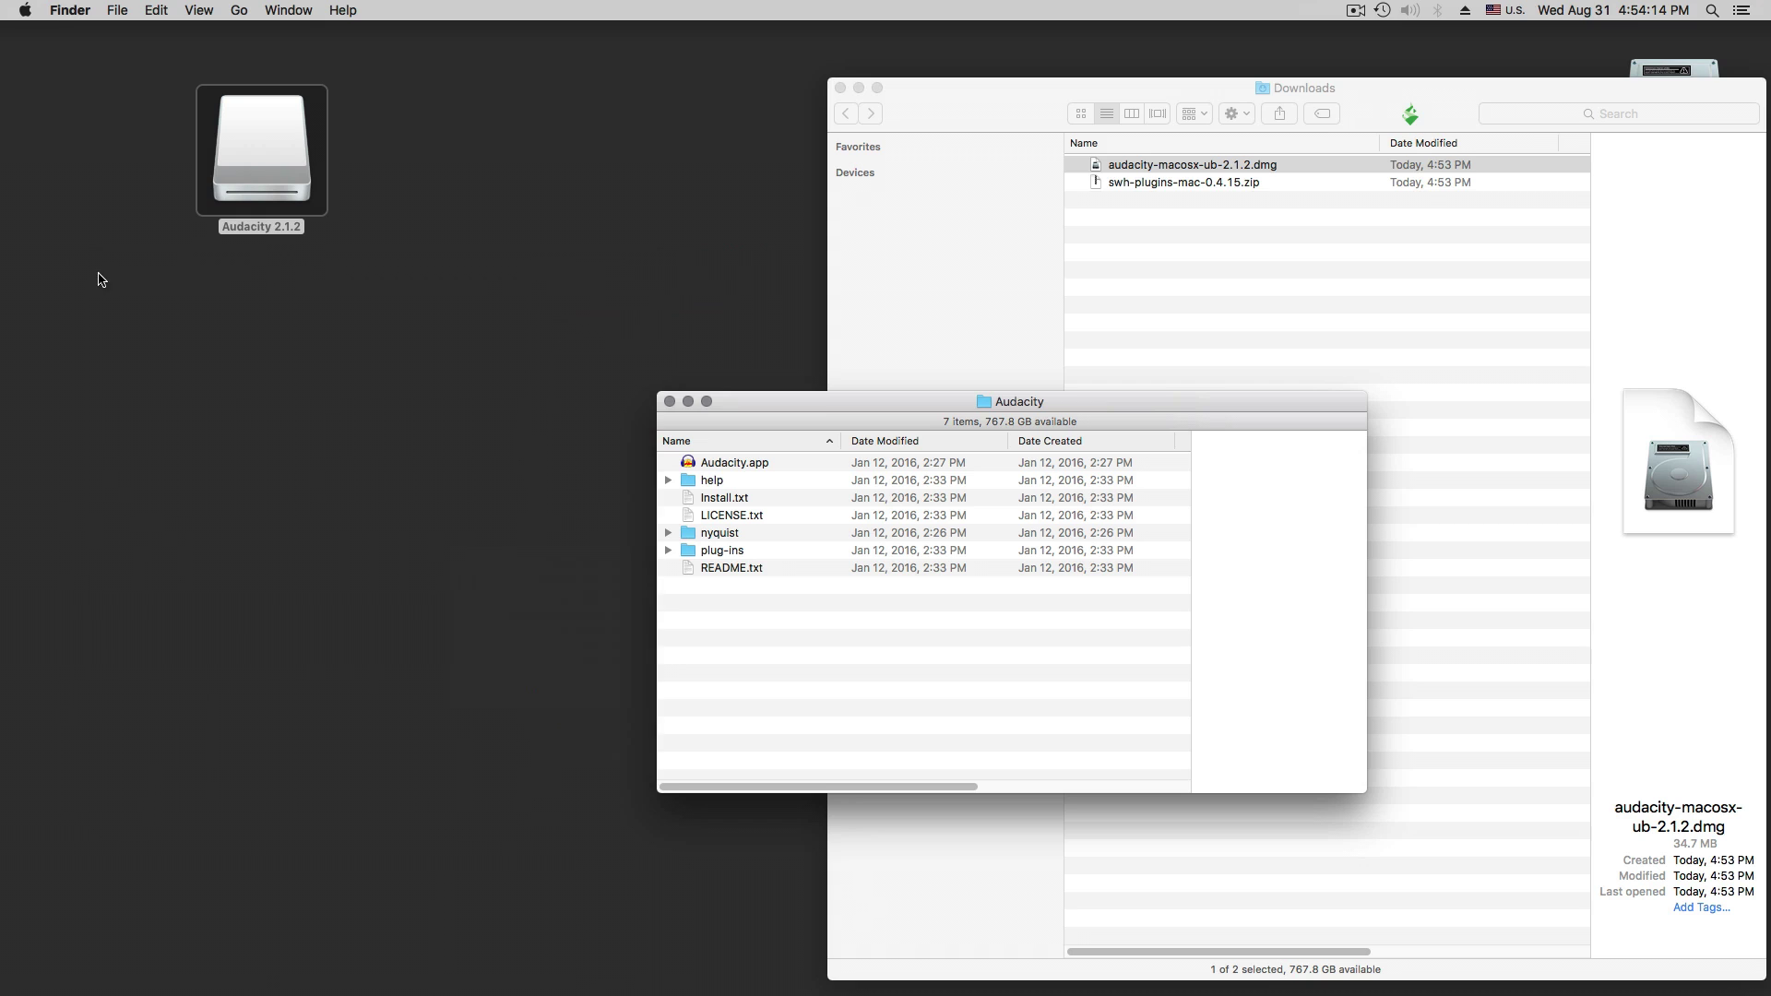
left_click_drag(787, 413, 221, 267)
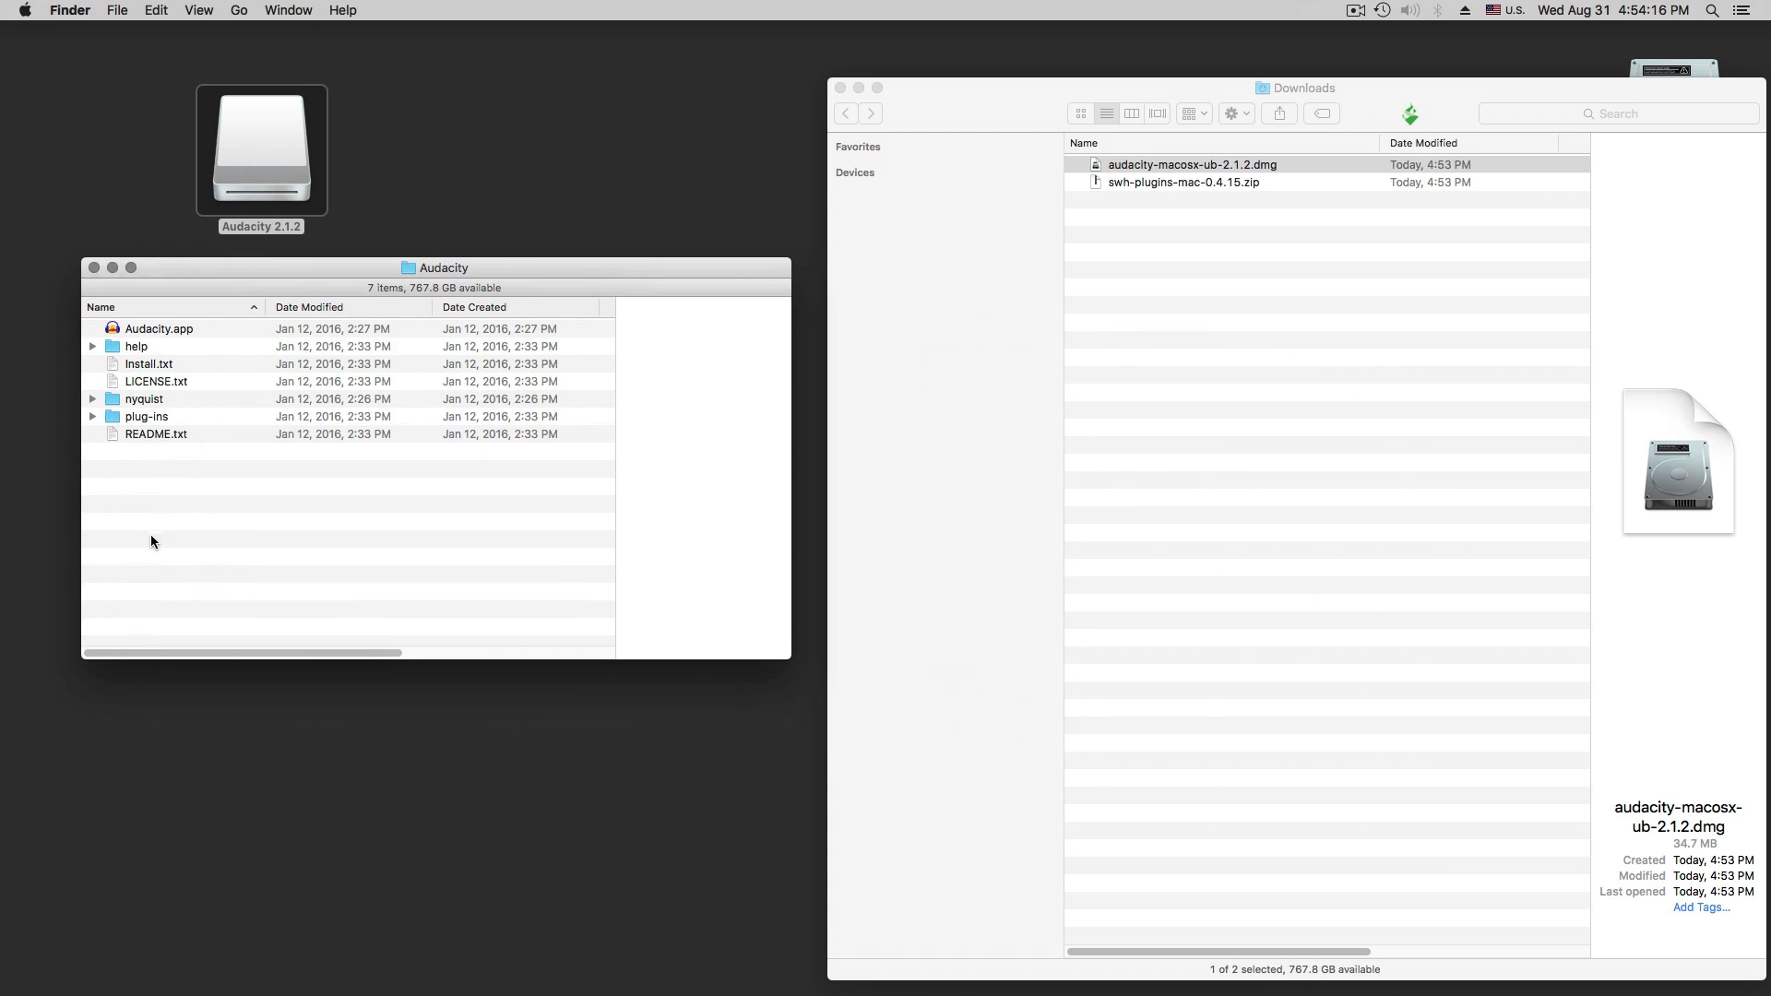
left_click(94, 417)
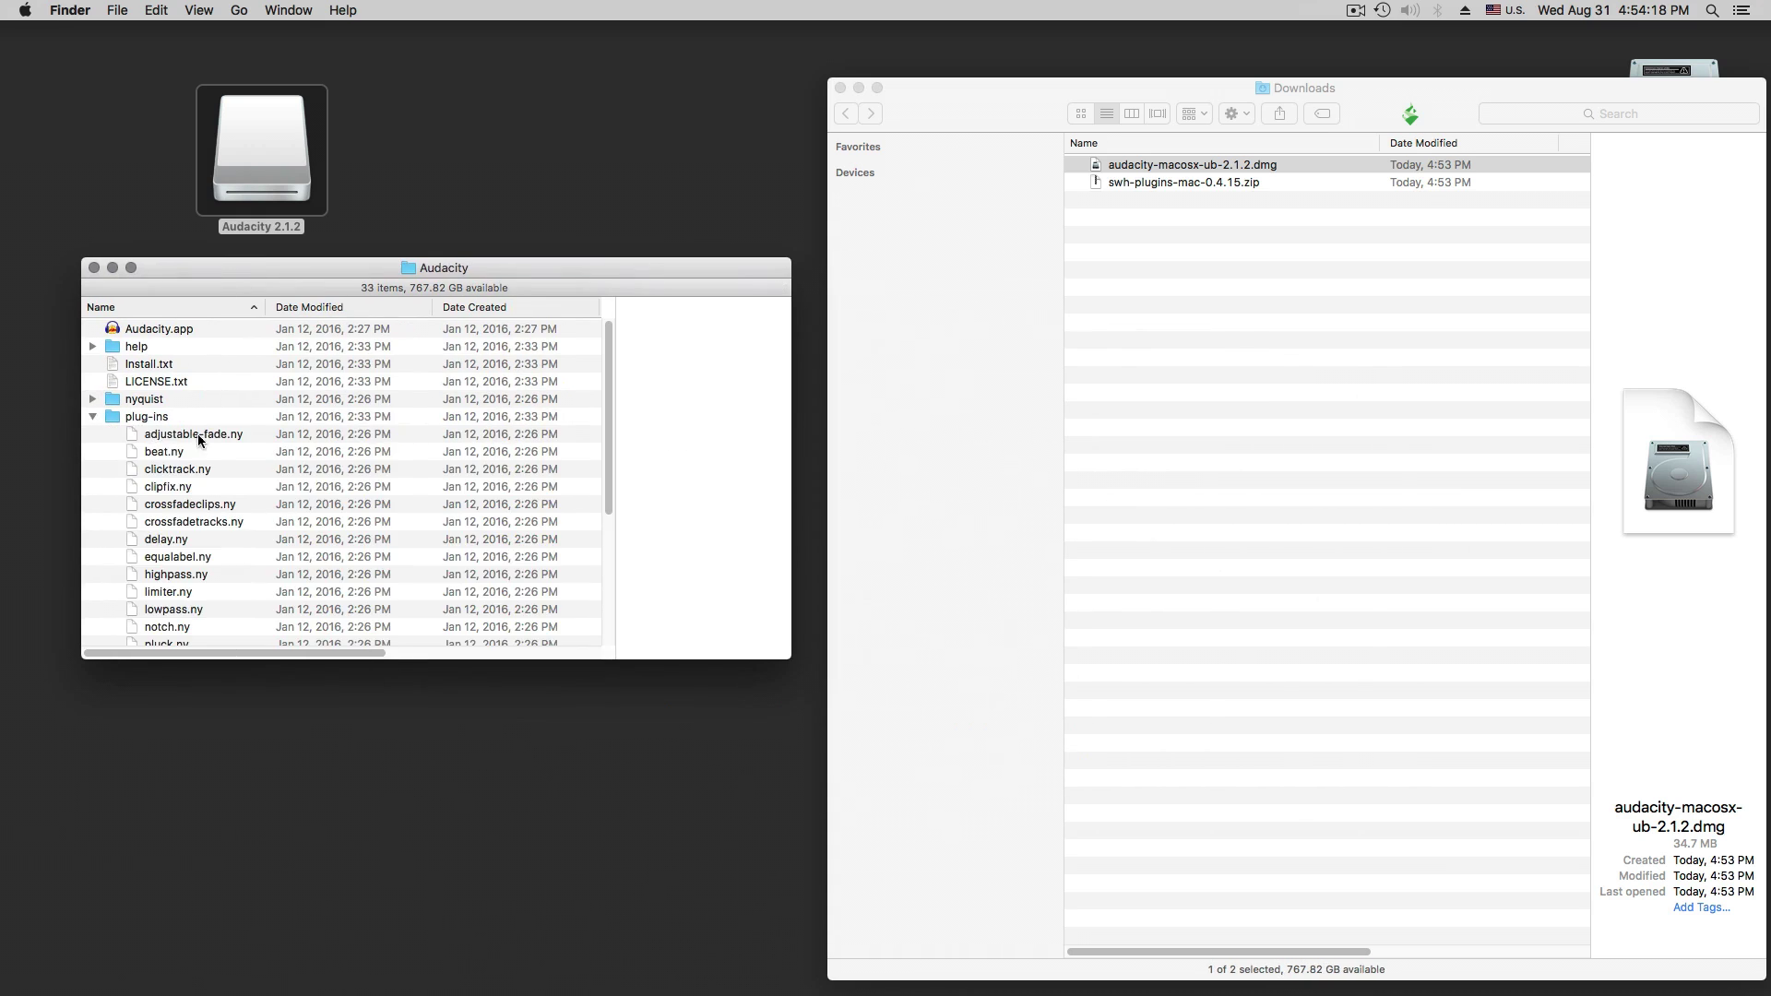
left_click_drag(784, 656, 799, 924)
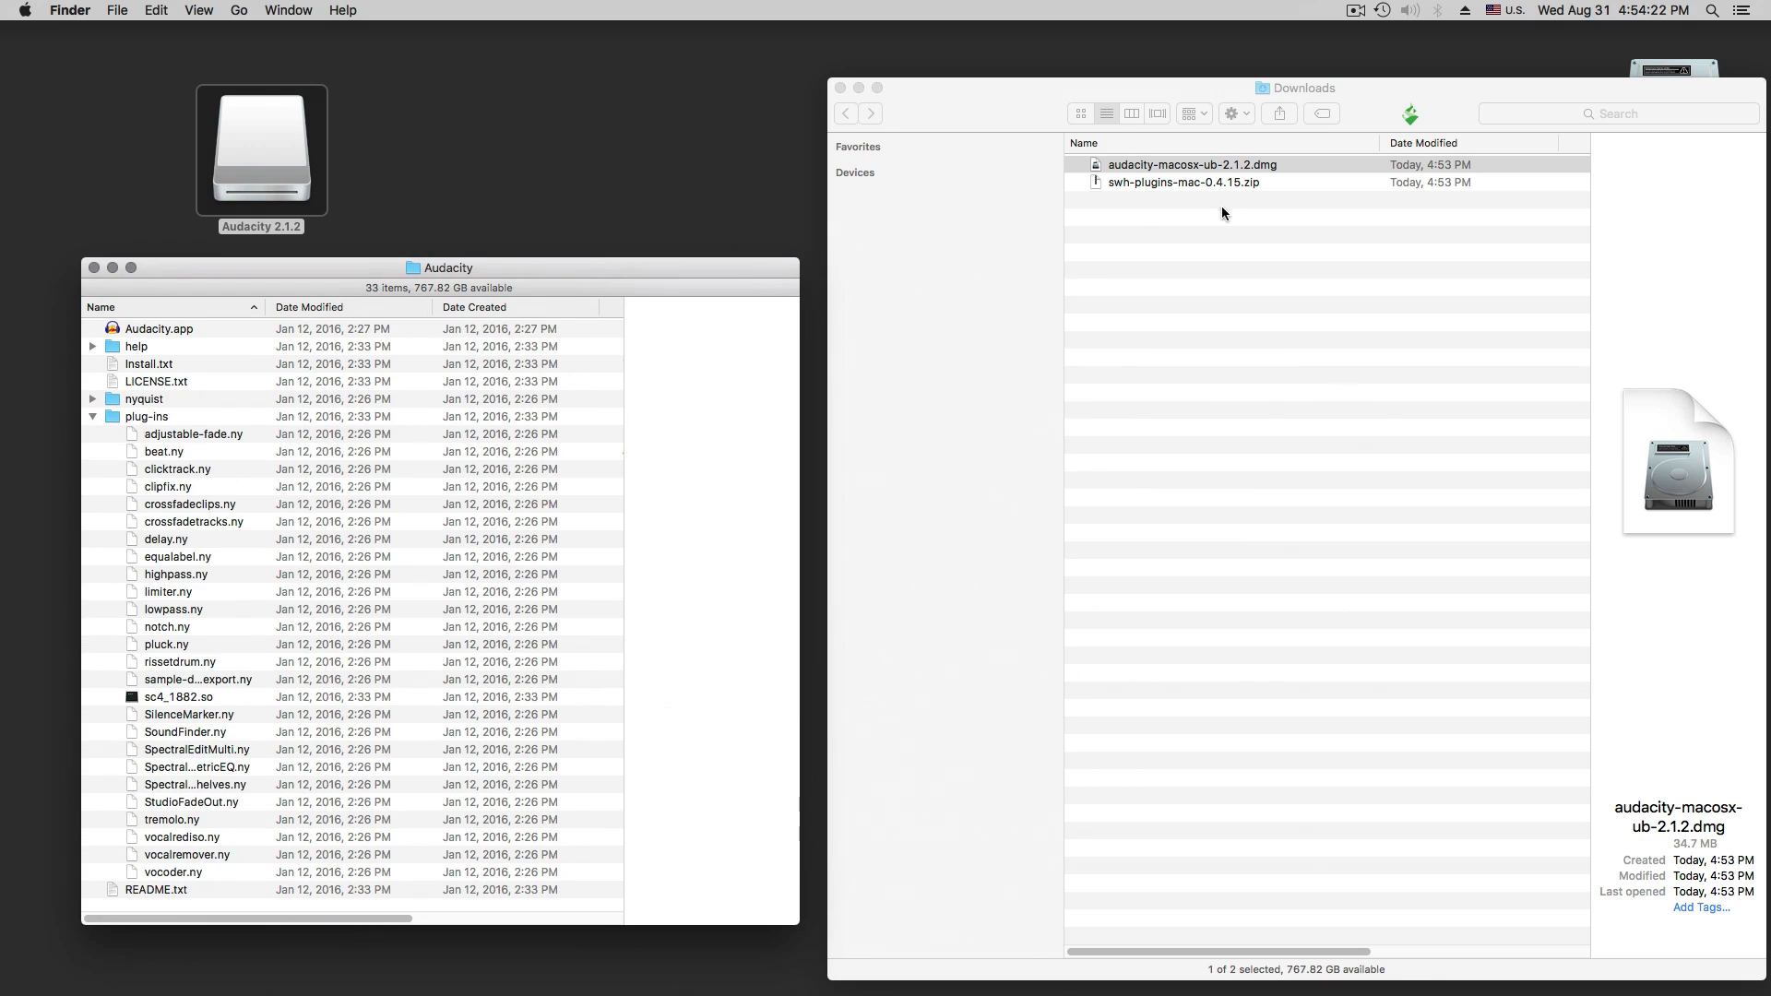
- Extract swh-plugins-mac-0.4.15.zip and move ladspa-swh.pdf from the extracted folder into Audacity's help folder
left_click(1140, 180)
left_click(1125, 183)
double_click(1123, 182)
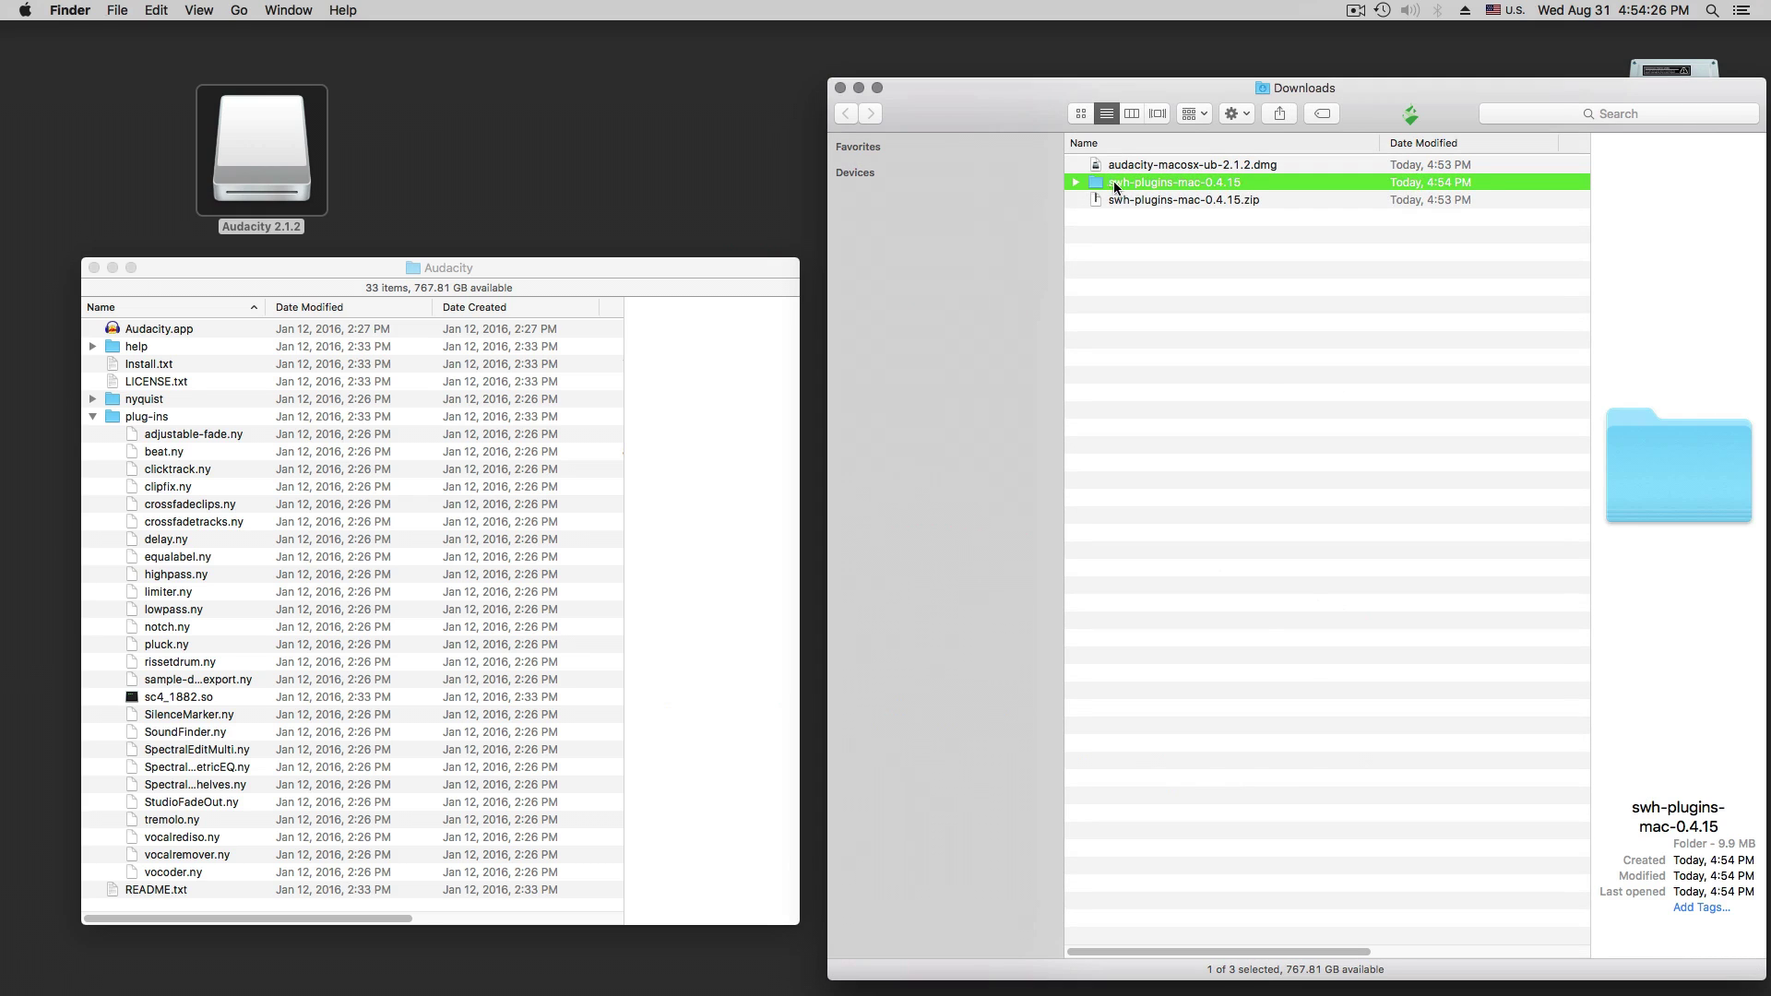
left_click(1073, 182)
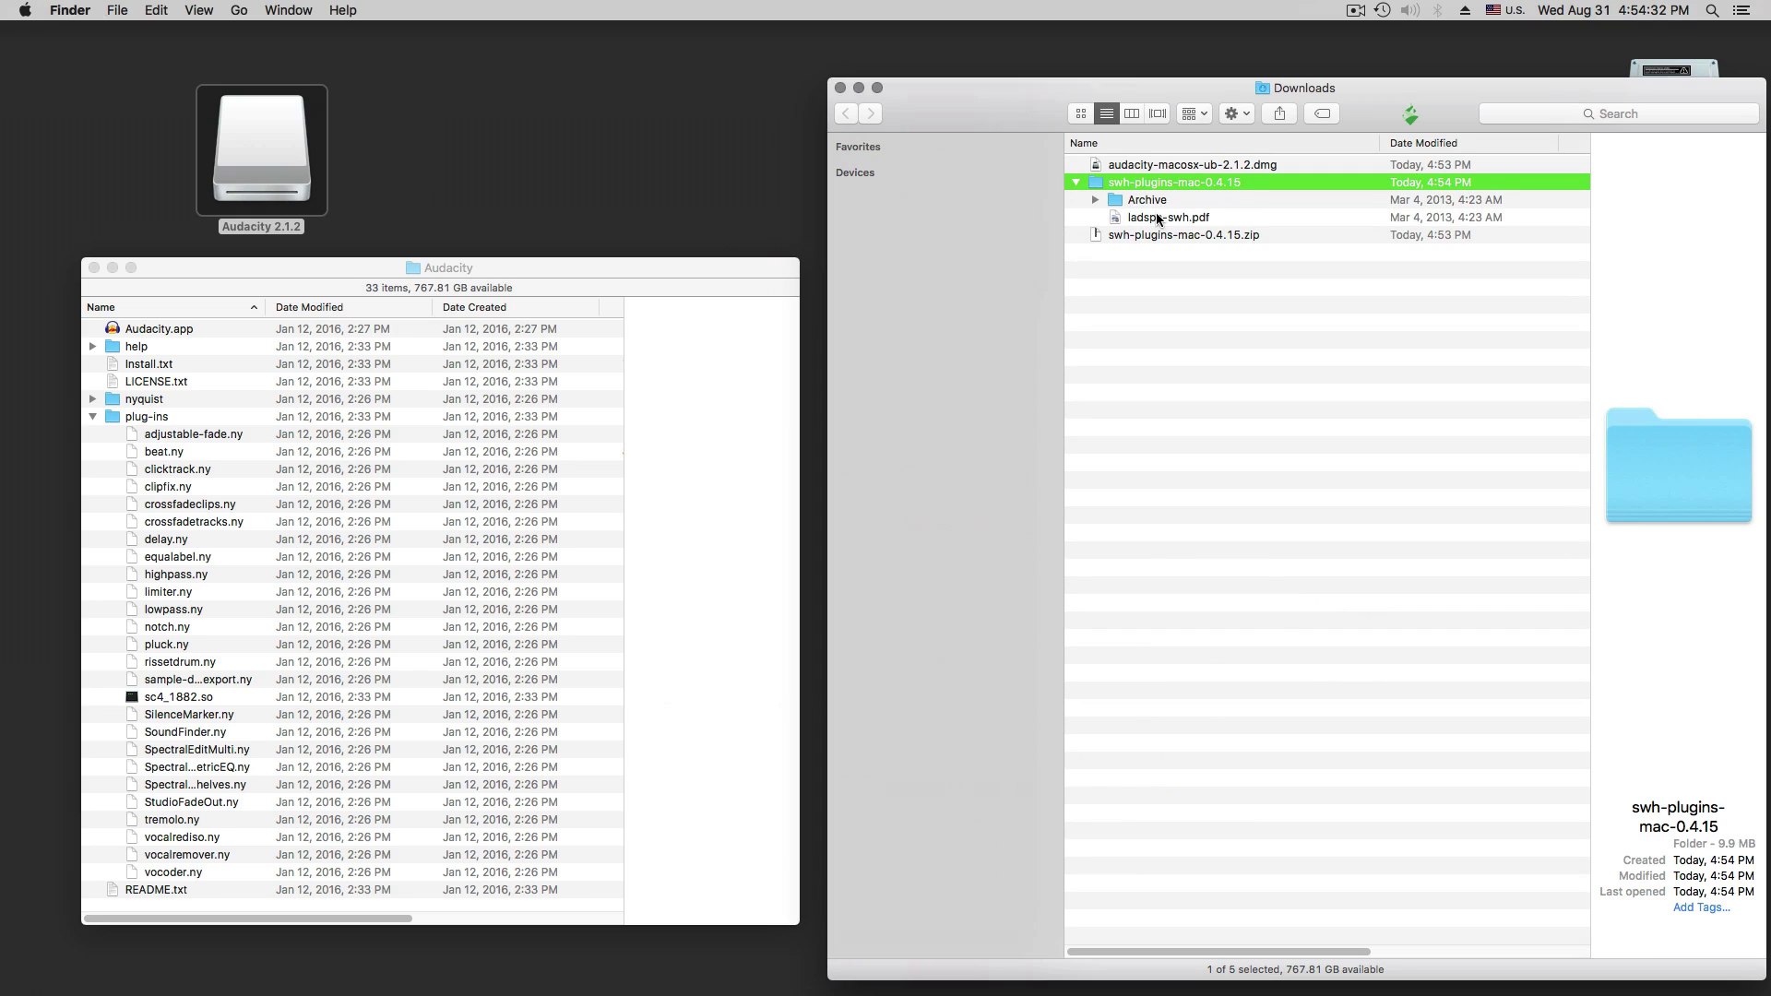
left_click_drag(1157, 218, 137, 347)
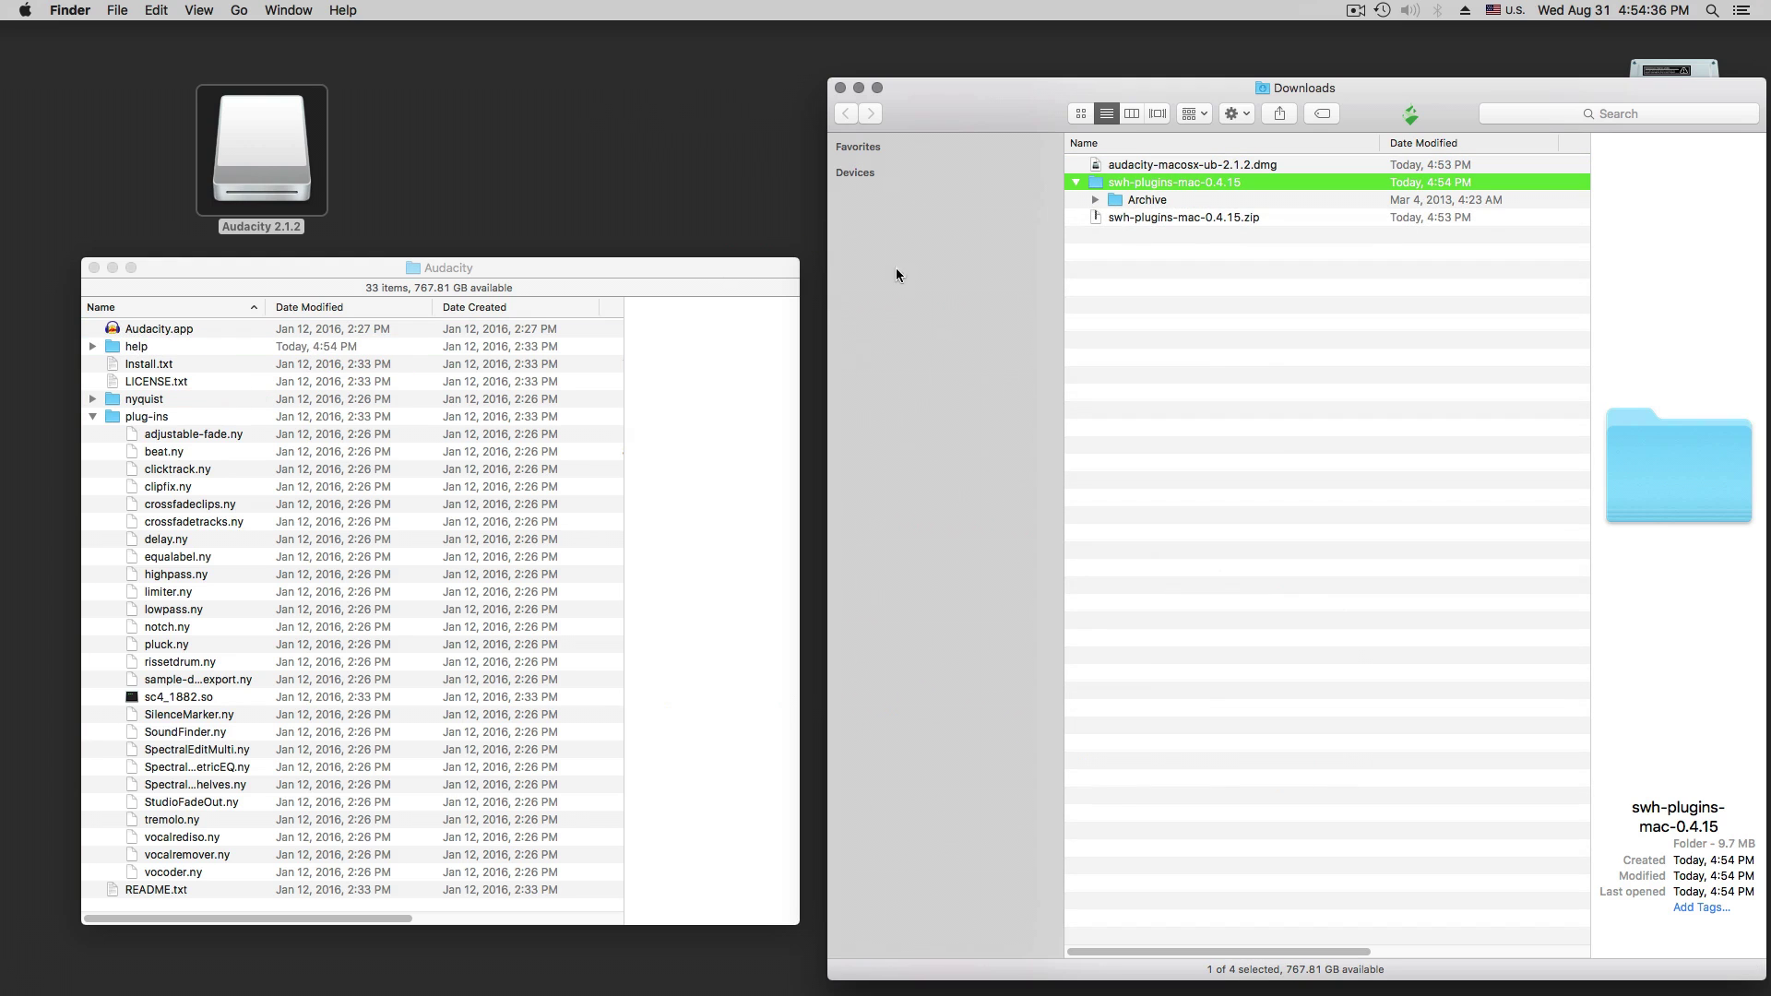
- Move all the plug-in files from the Archive folder into Audacity's plug-ins folder, replacing the existing sc4_1882.so
left_click(1095, 200)
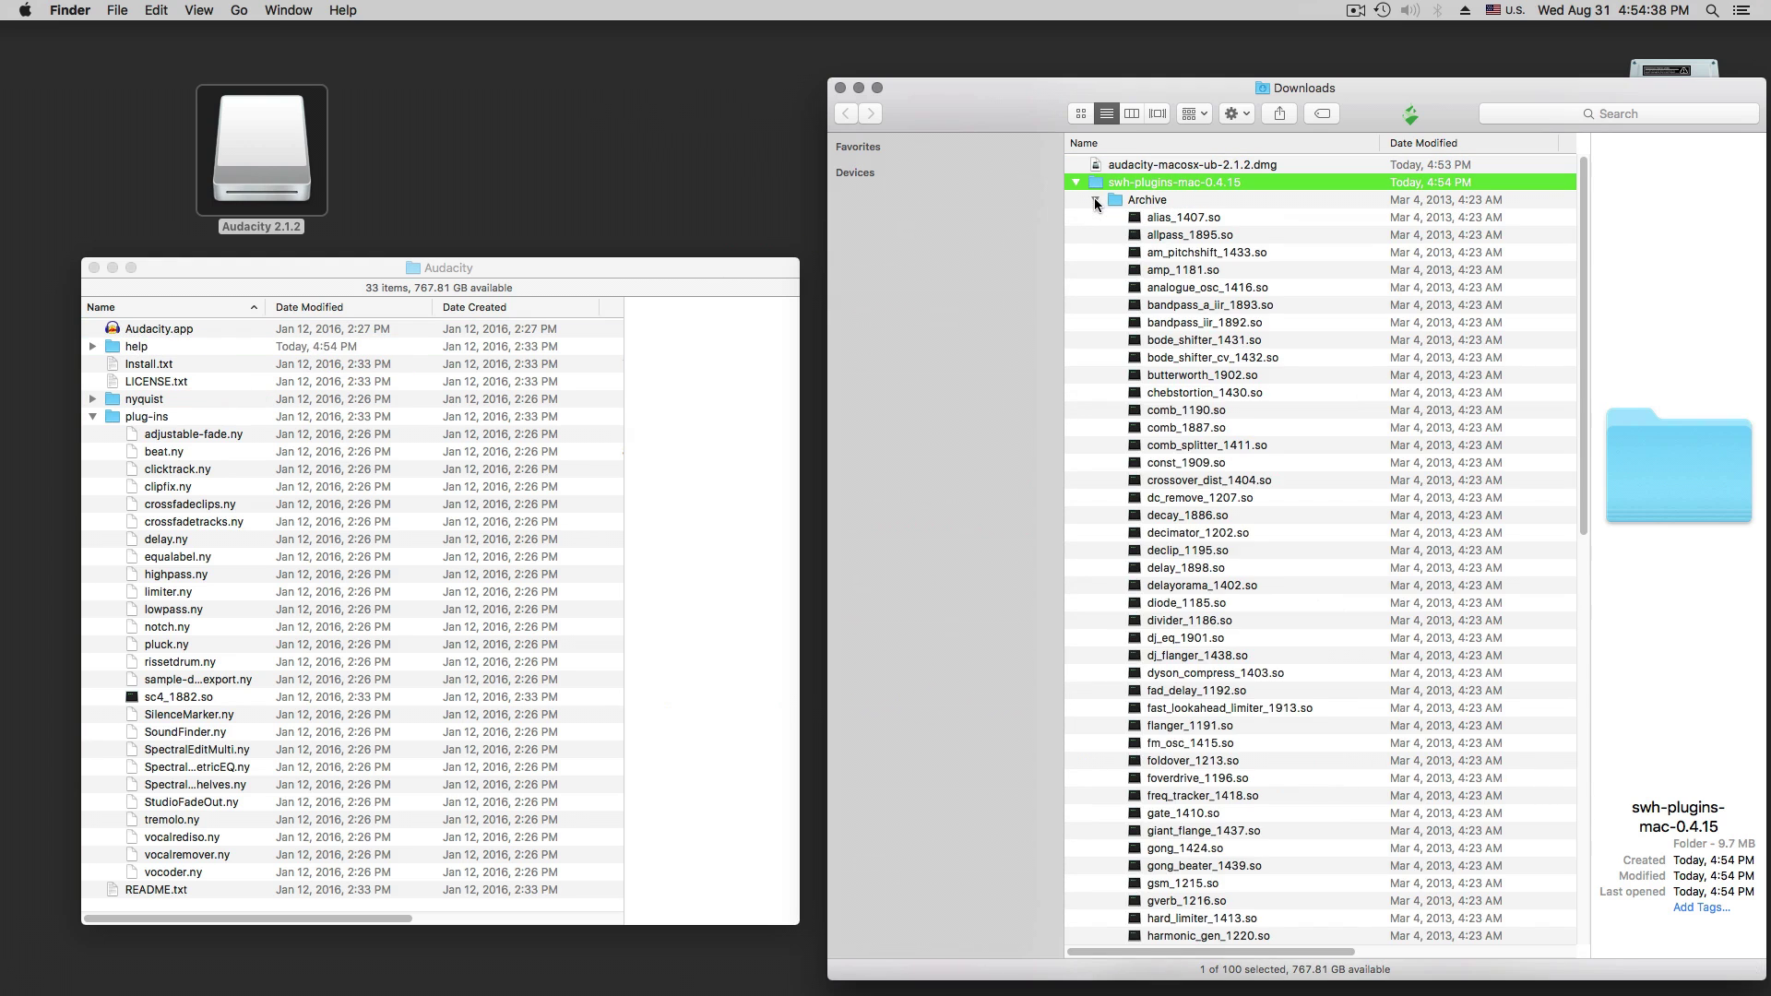
left_click(1096, 200)
double_click(1146, 200)
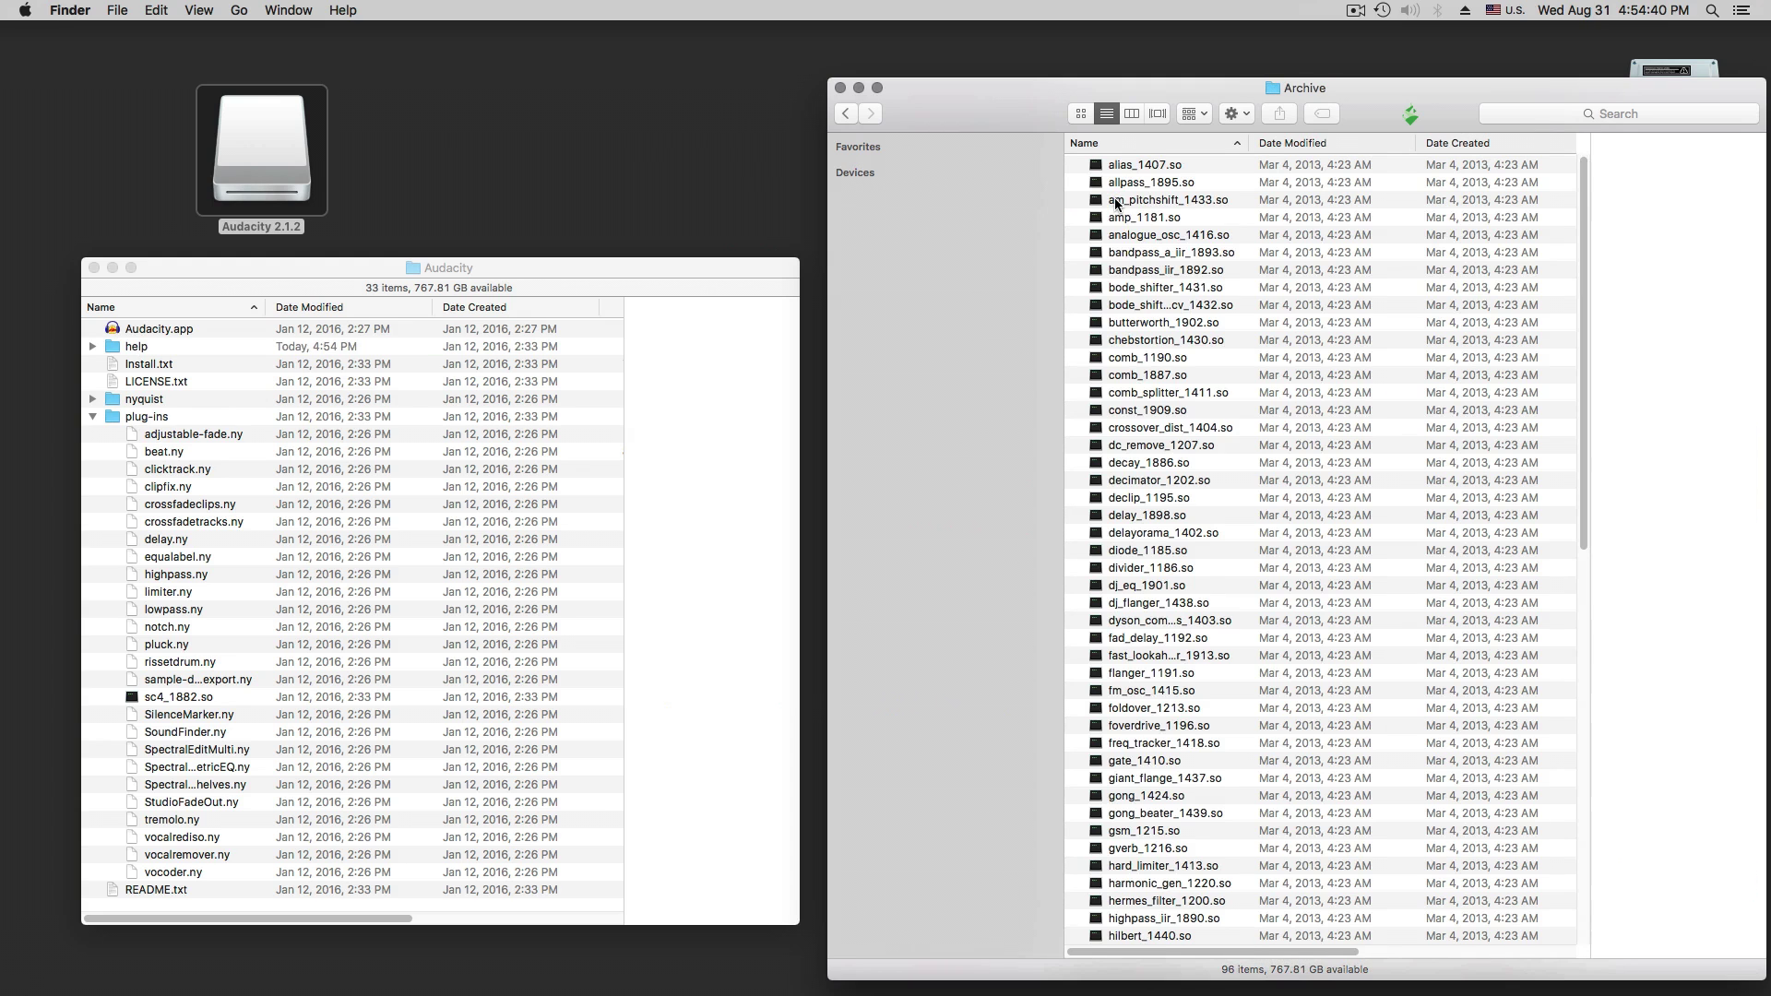
left_click(1190, 322)
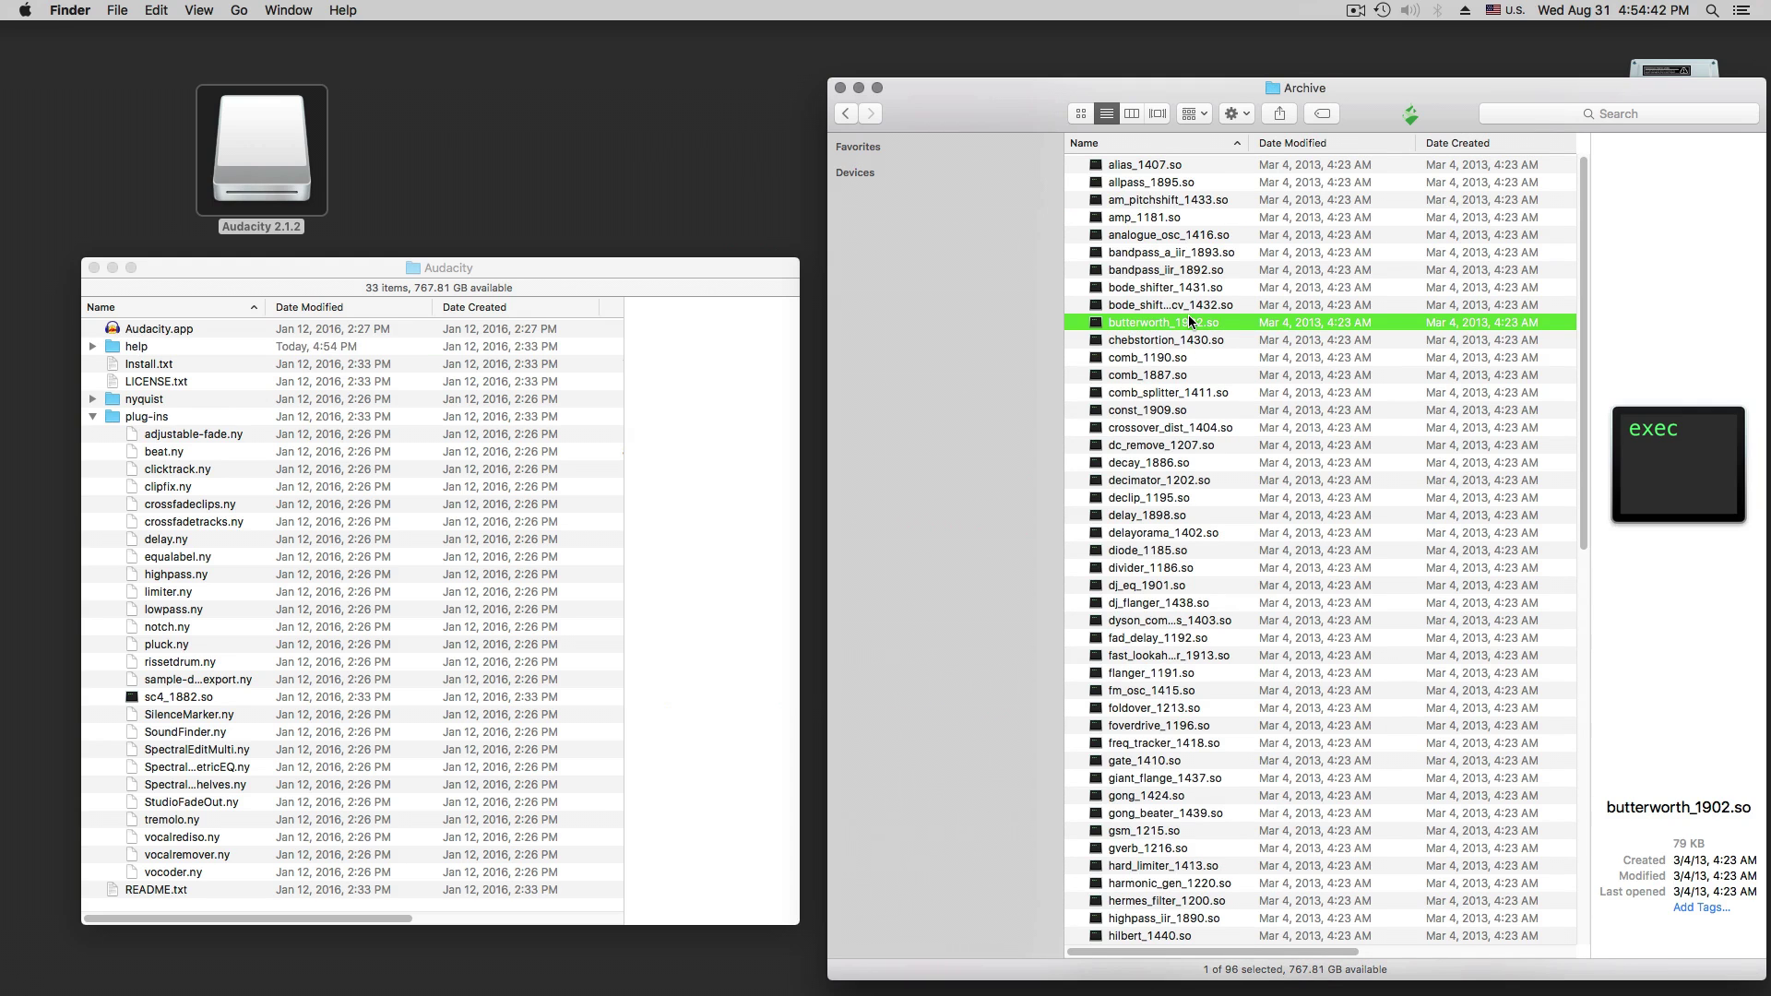
key("cmd+a")
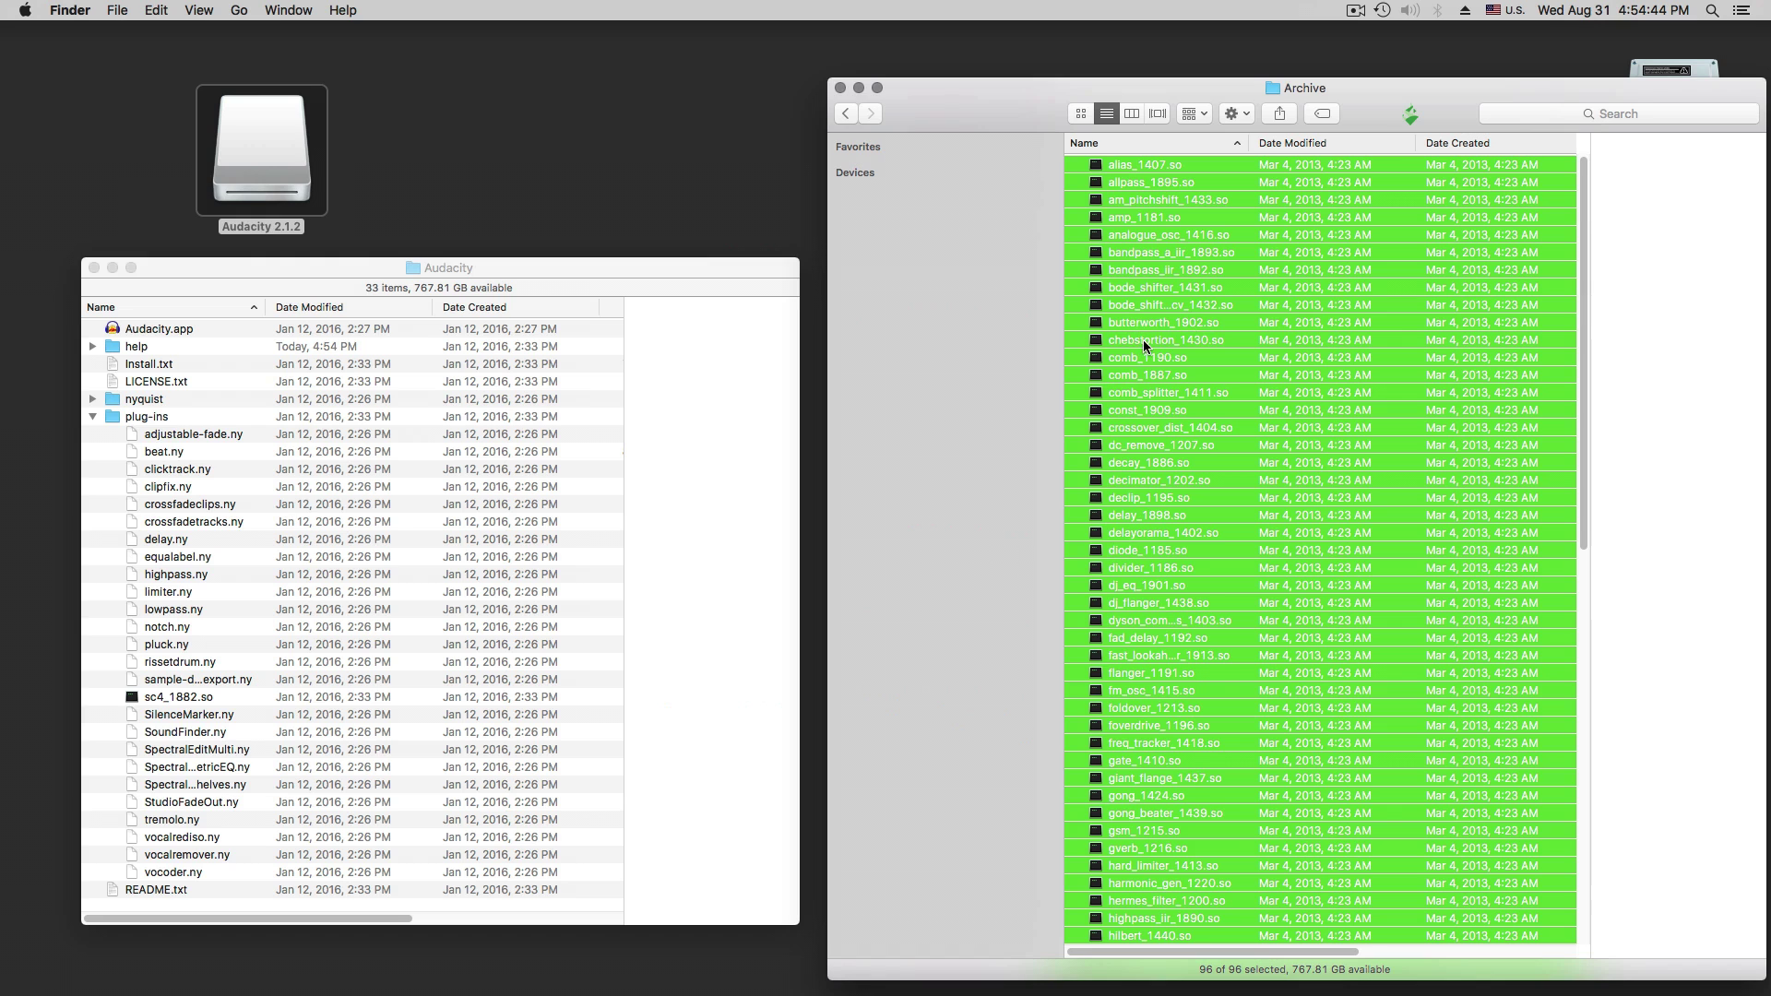
left_click_drag(1143, 339, 155, 420)
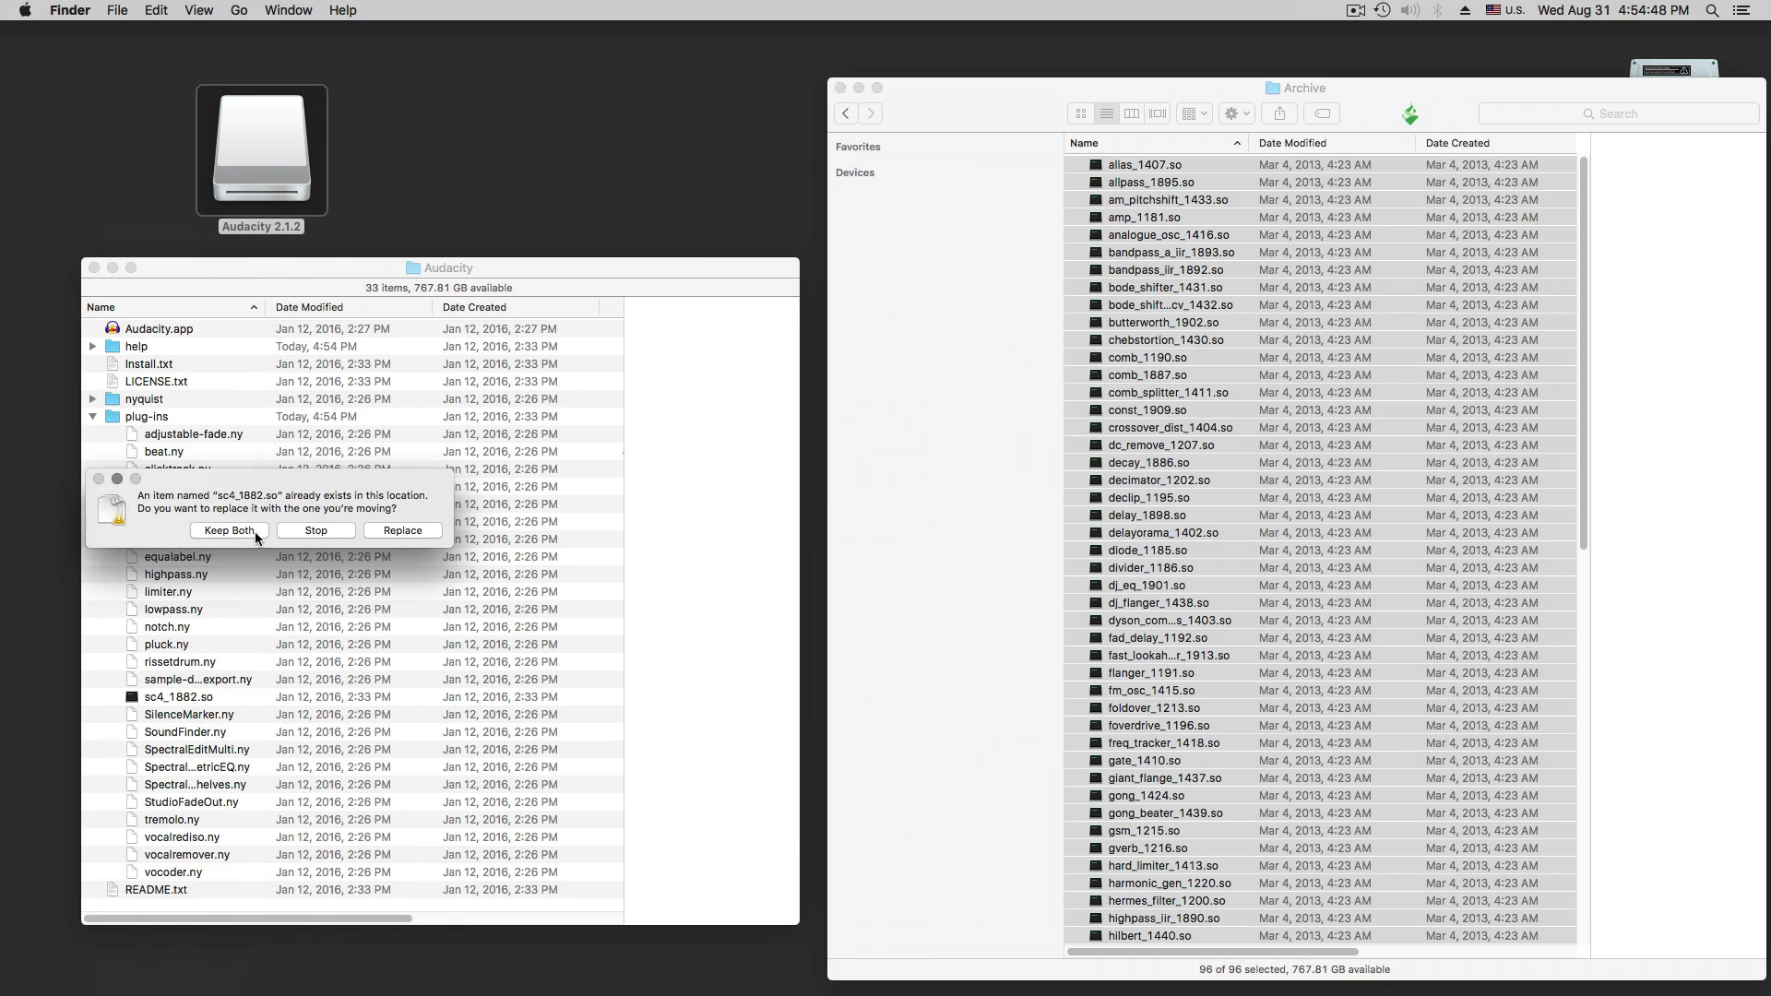
left_click(402, 530)
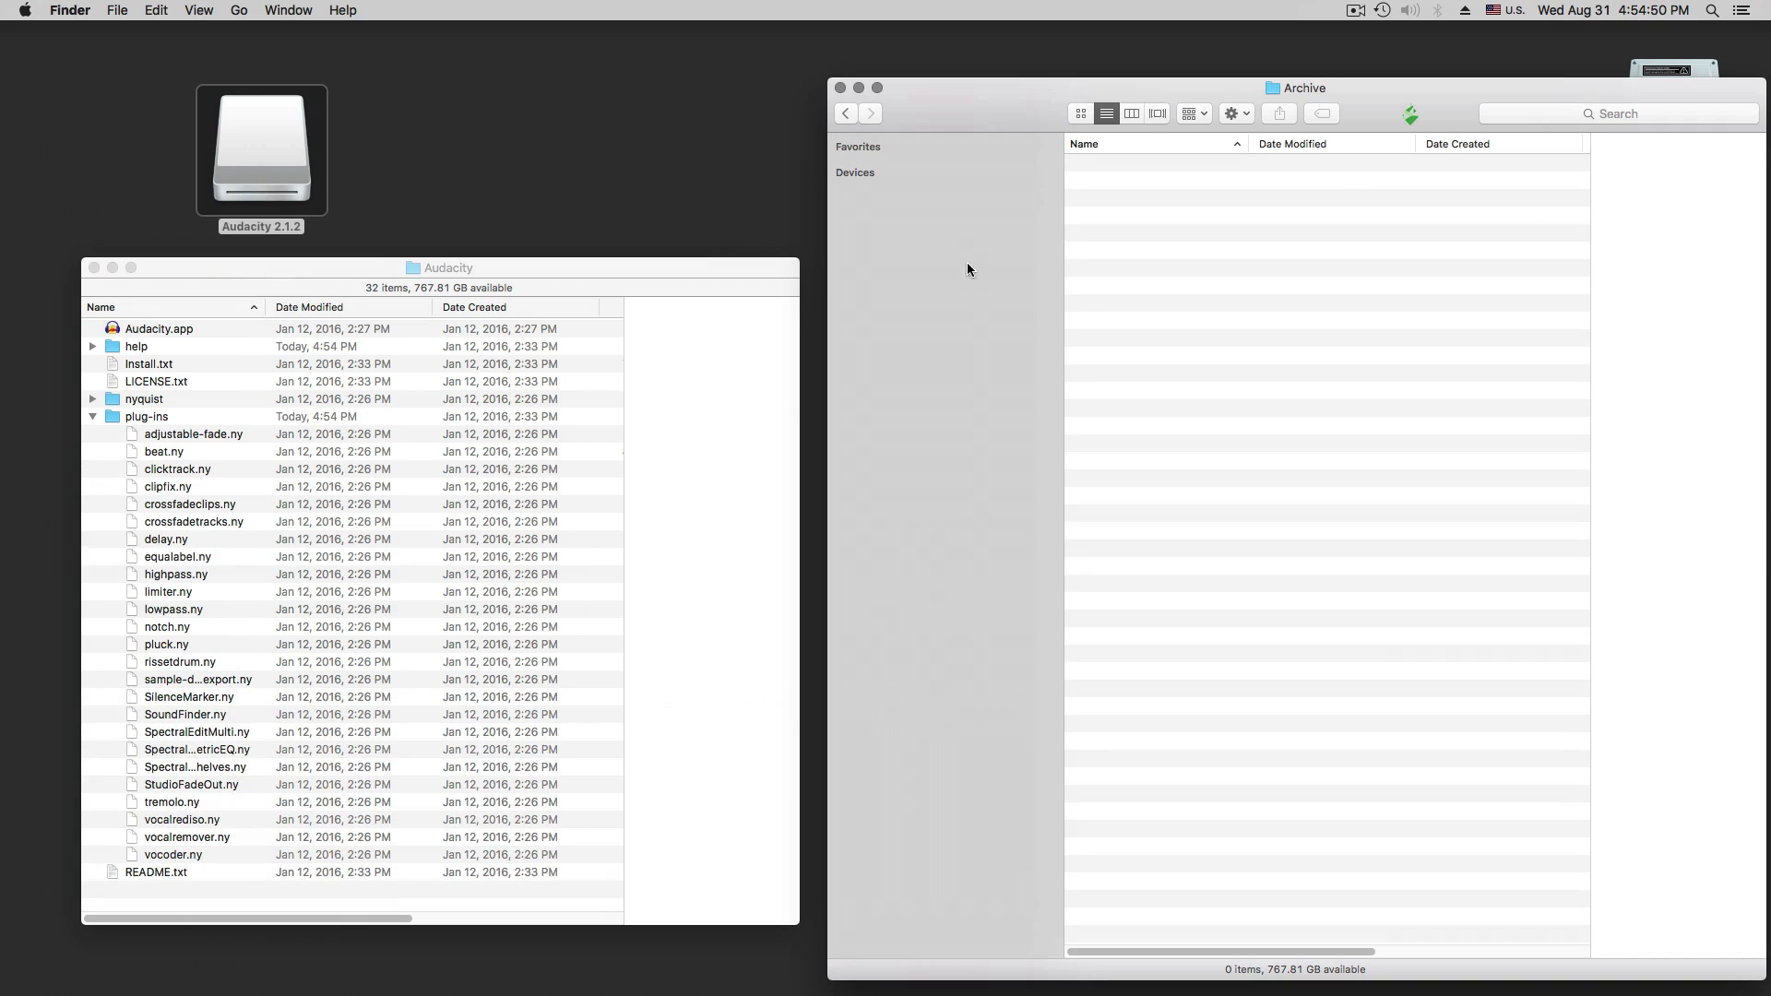
- Close the Archive window, move the Audacity folder window toward the middle of the desktop, check the added plug-ins, and collapse the plug-ins folder
left_click(838, 87)
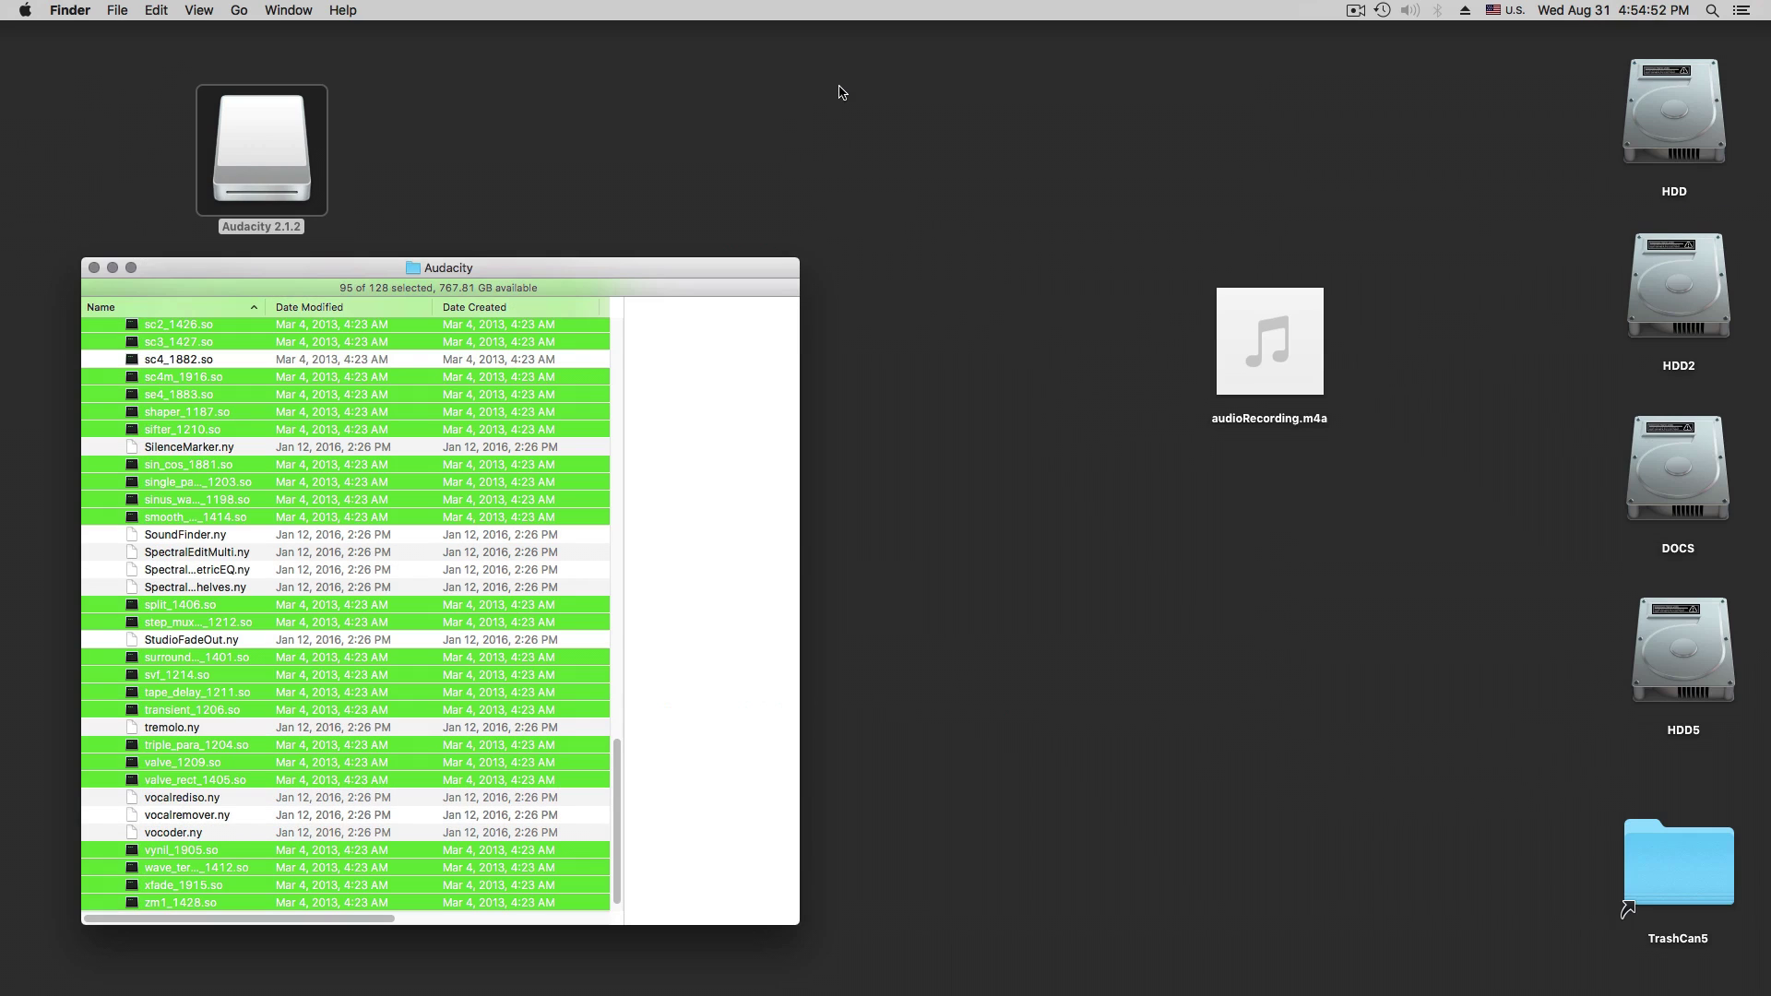
left_click_drag(577, 269, 1058, 101)
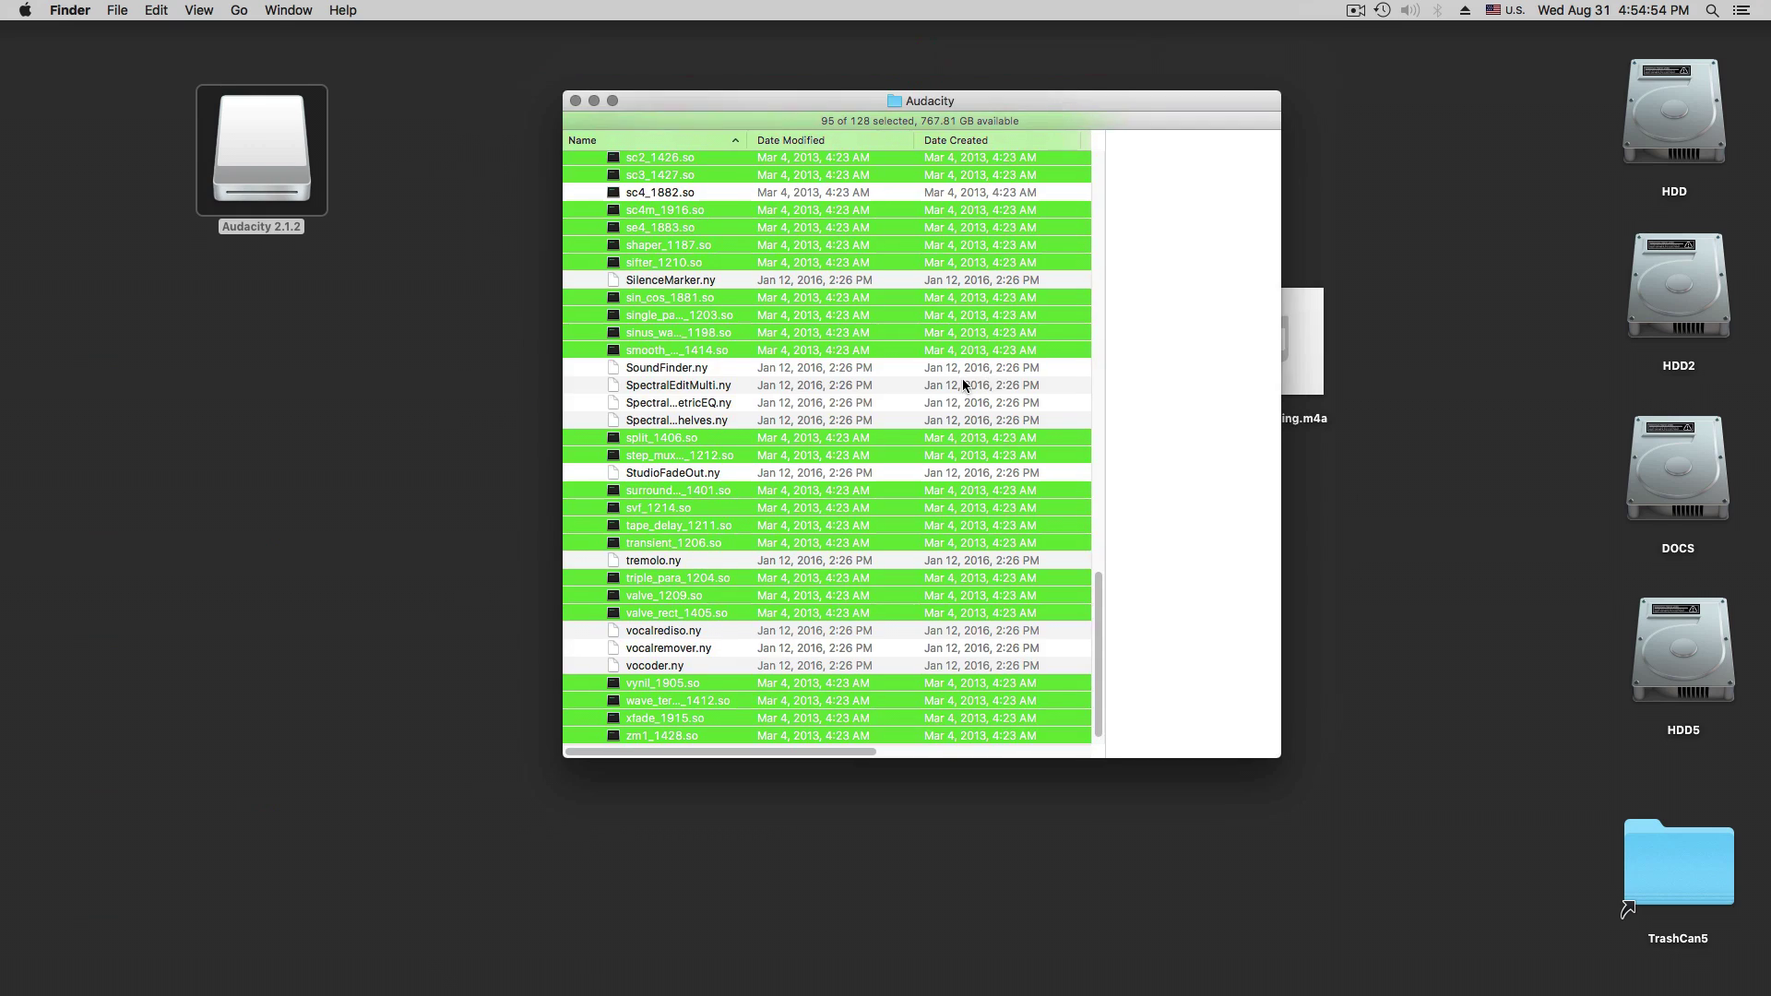
scroll(961, 378, "up", 20)
scroll(959, 372, "down", 10)
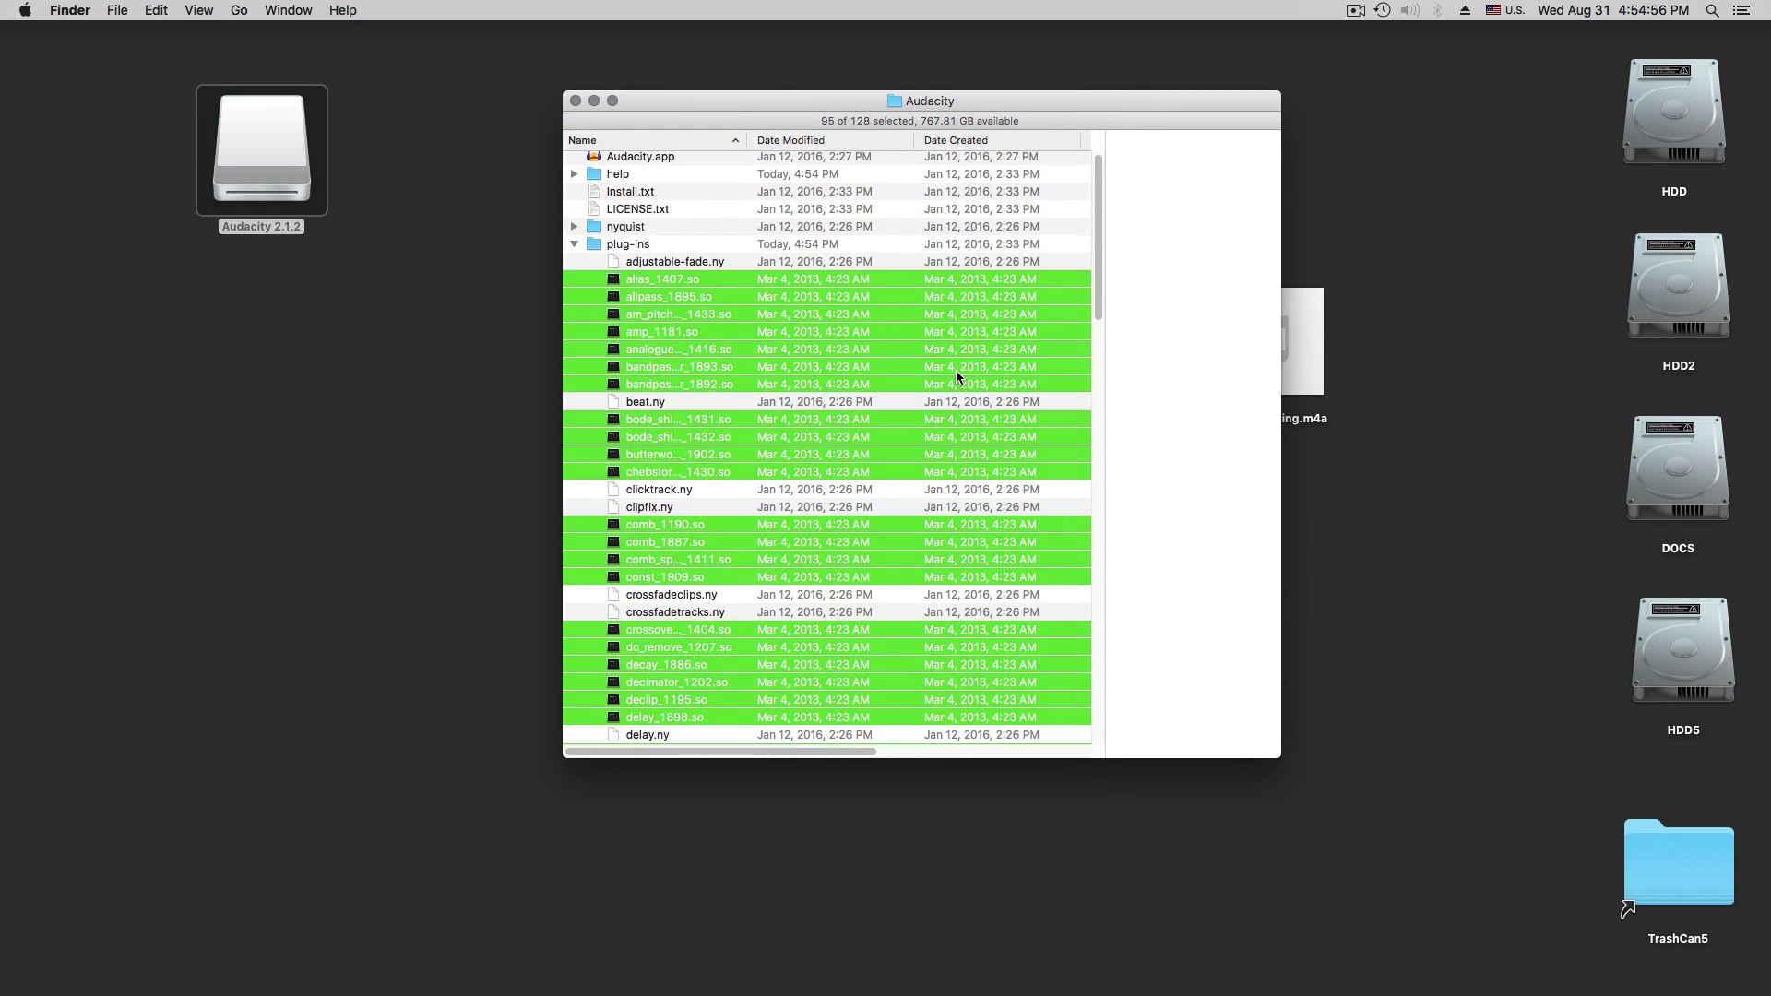
scroll(948, 368, "up", 3)
scroll(900, 351, "up", 5)
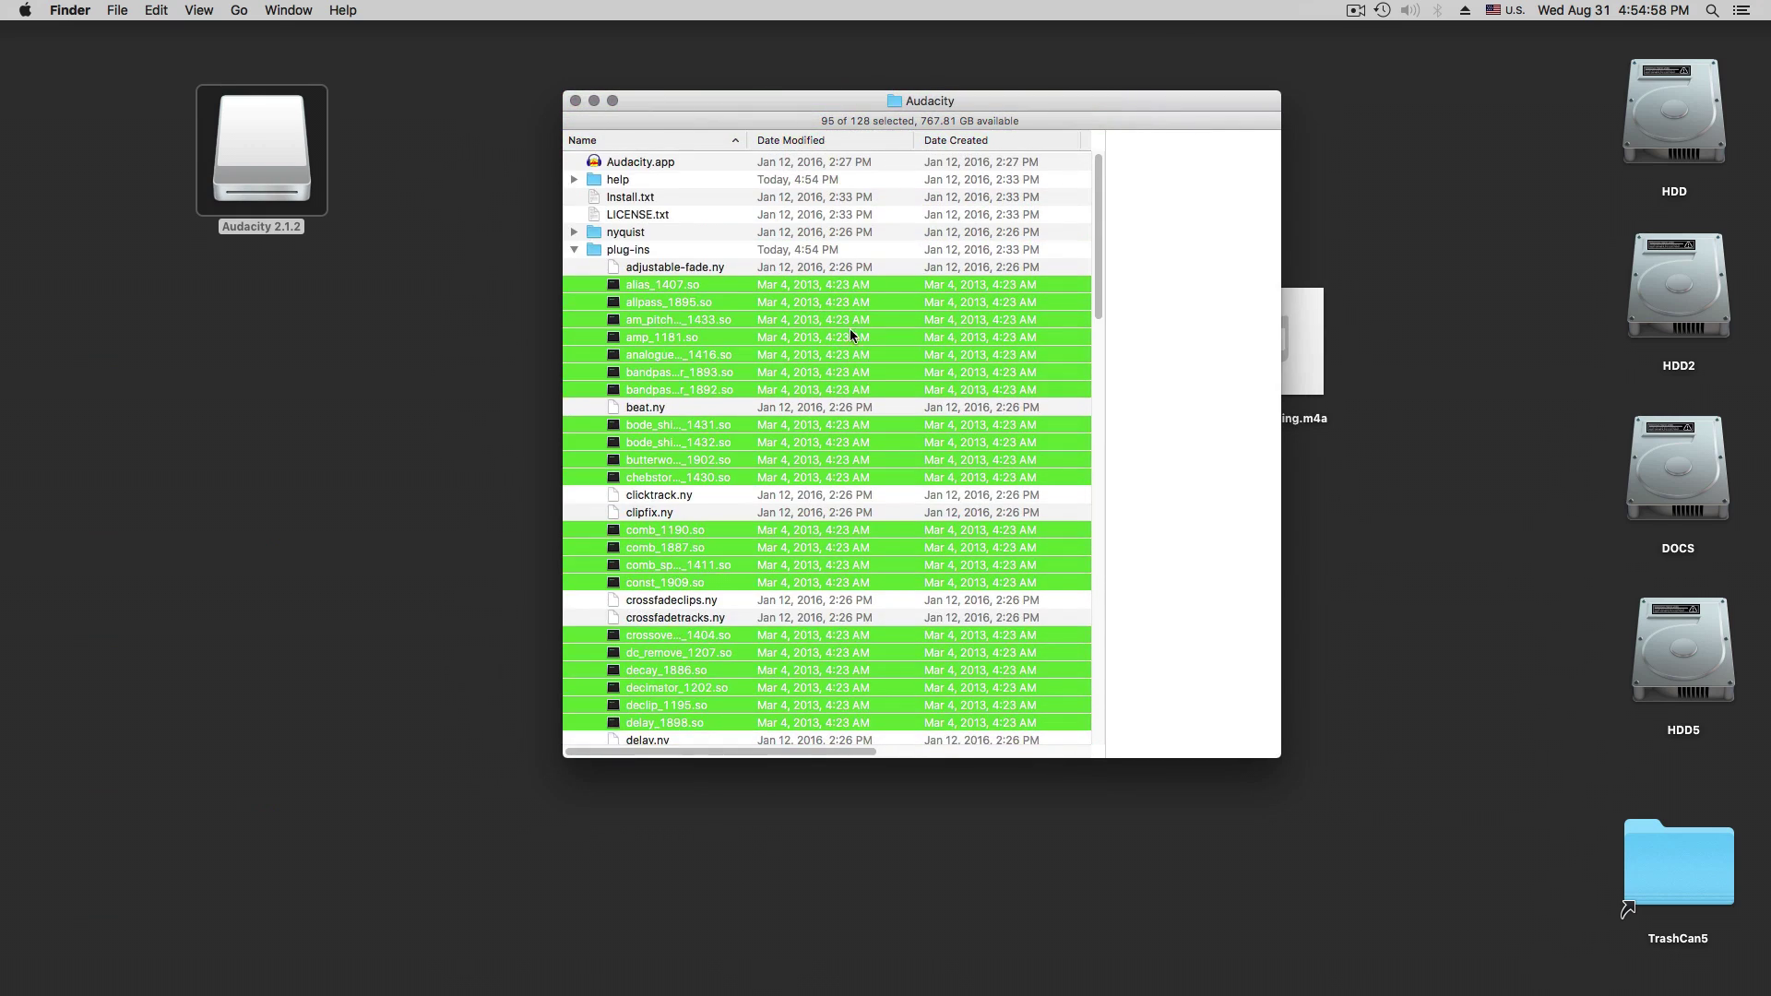
left_click(573, 249)
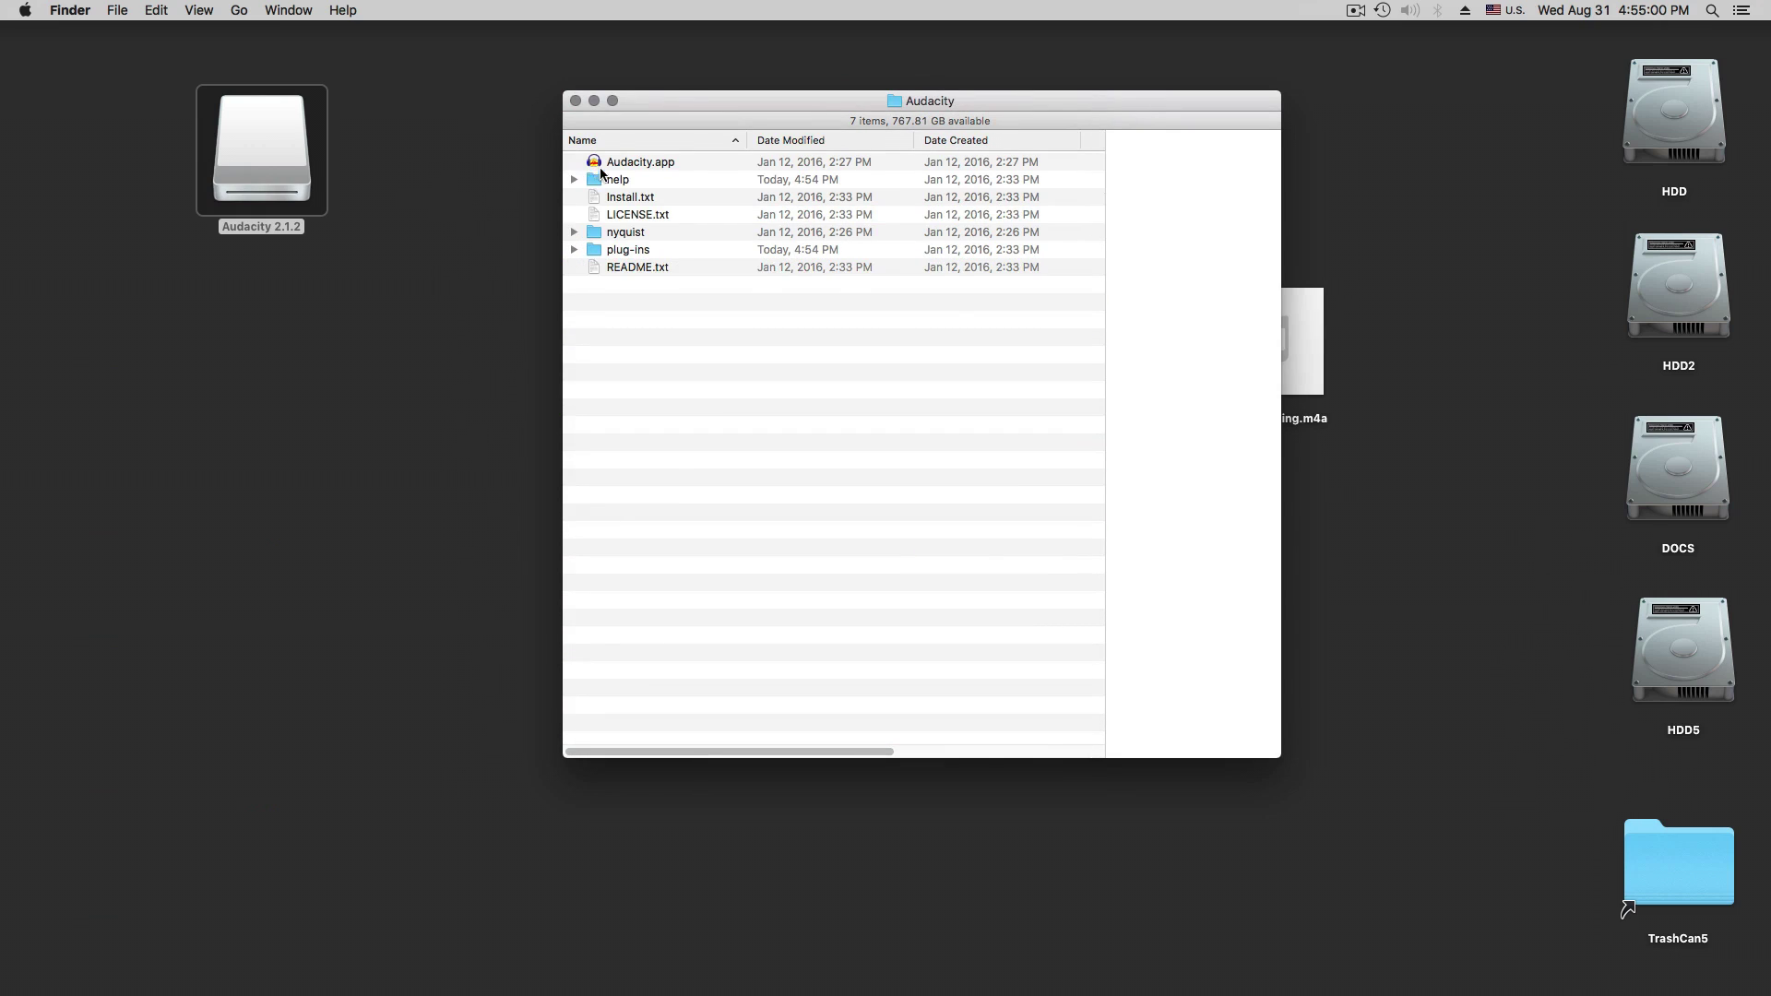
- Launch Audacity.app, allowing the downloaded application to open, then close the Audacity folder window and enlarge the main Audacity window
double_click(594, 165)
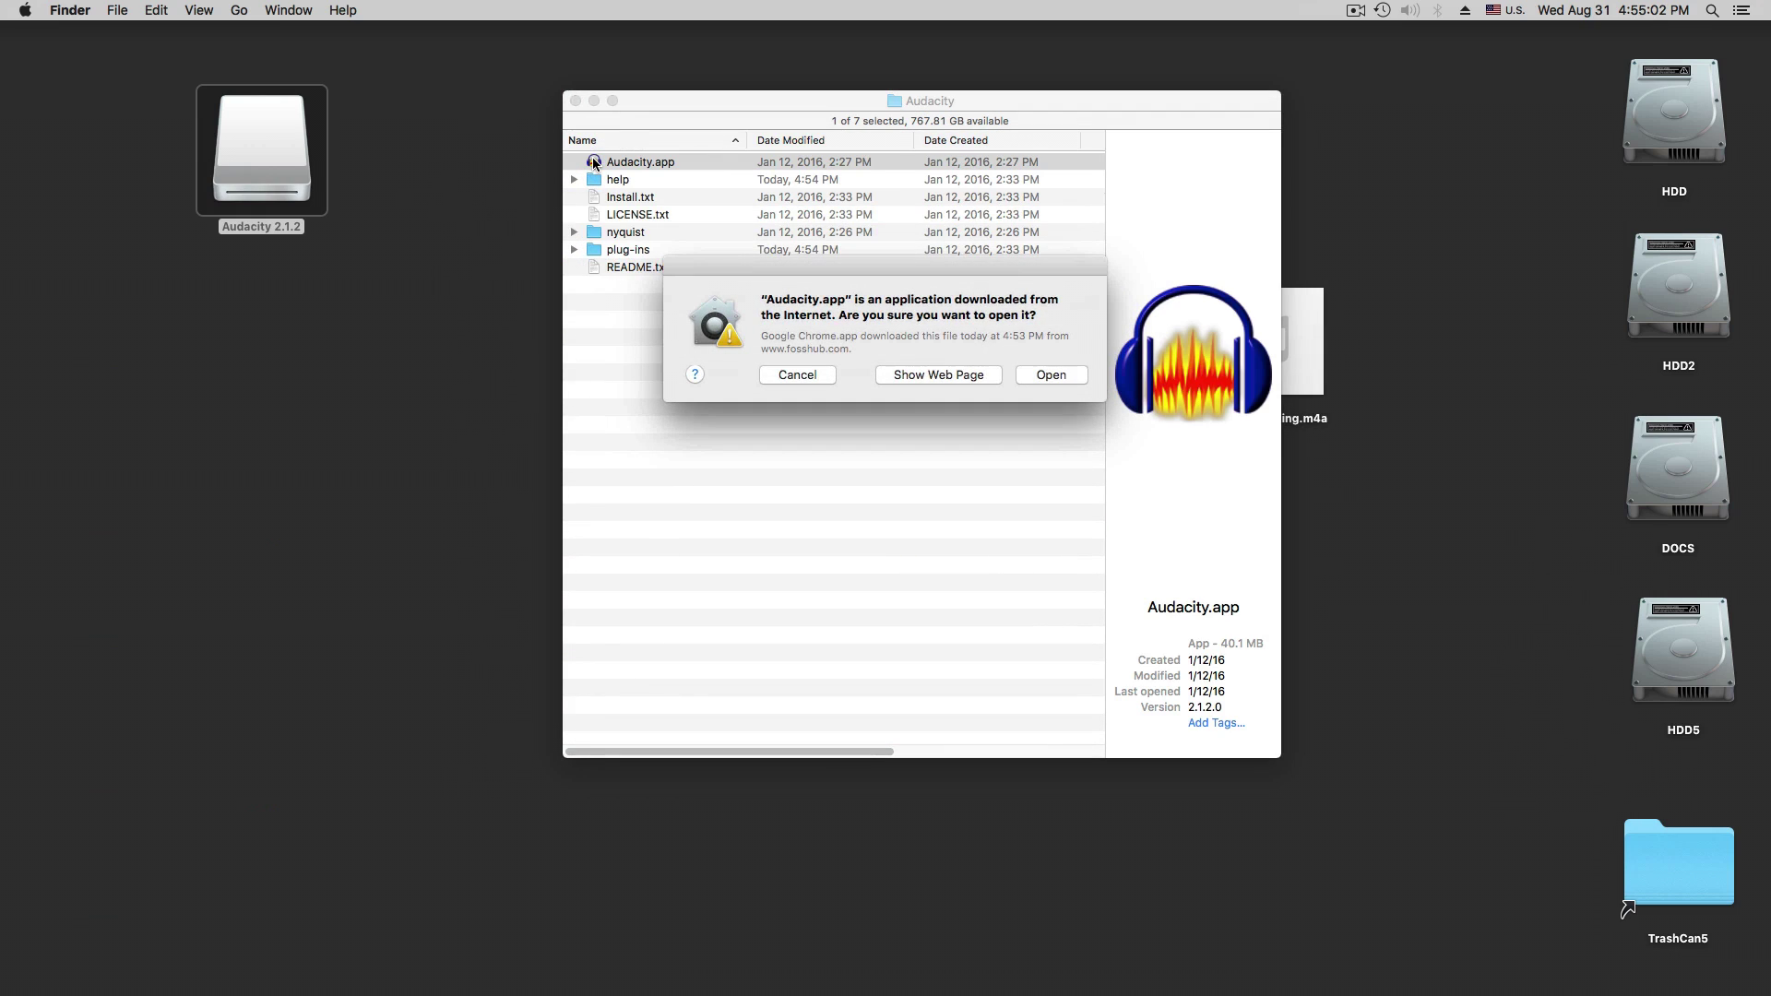
left_click(1055, 373)
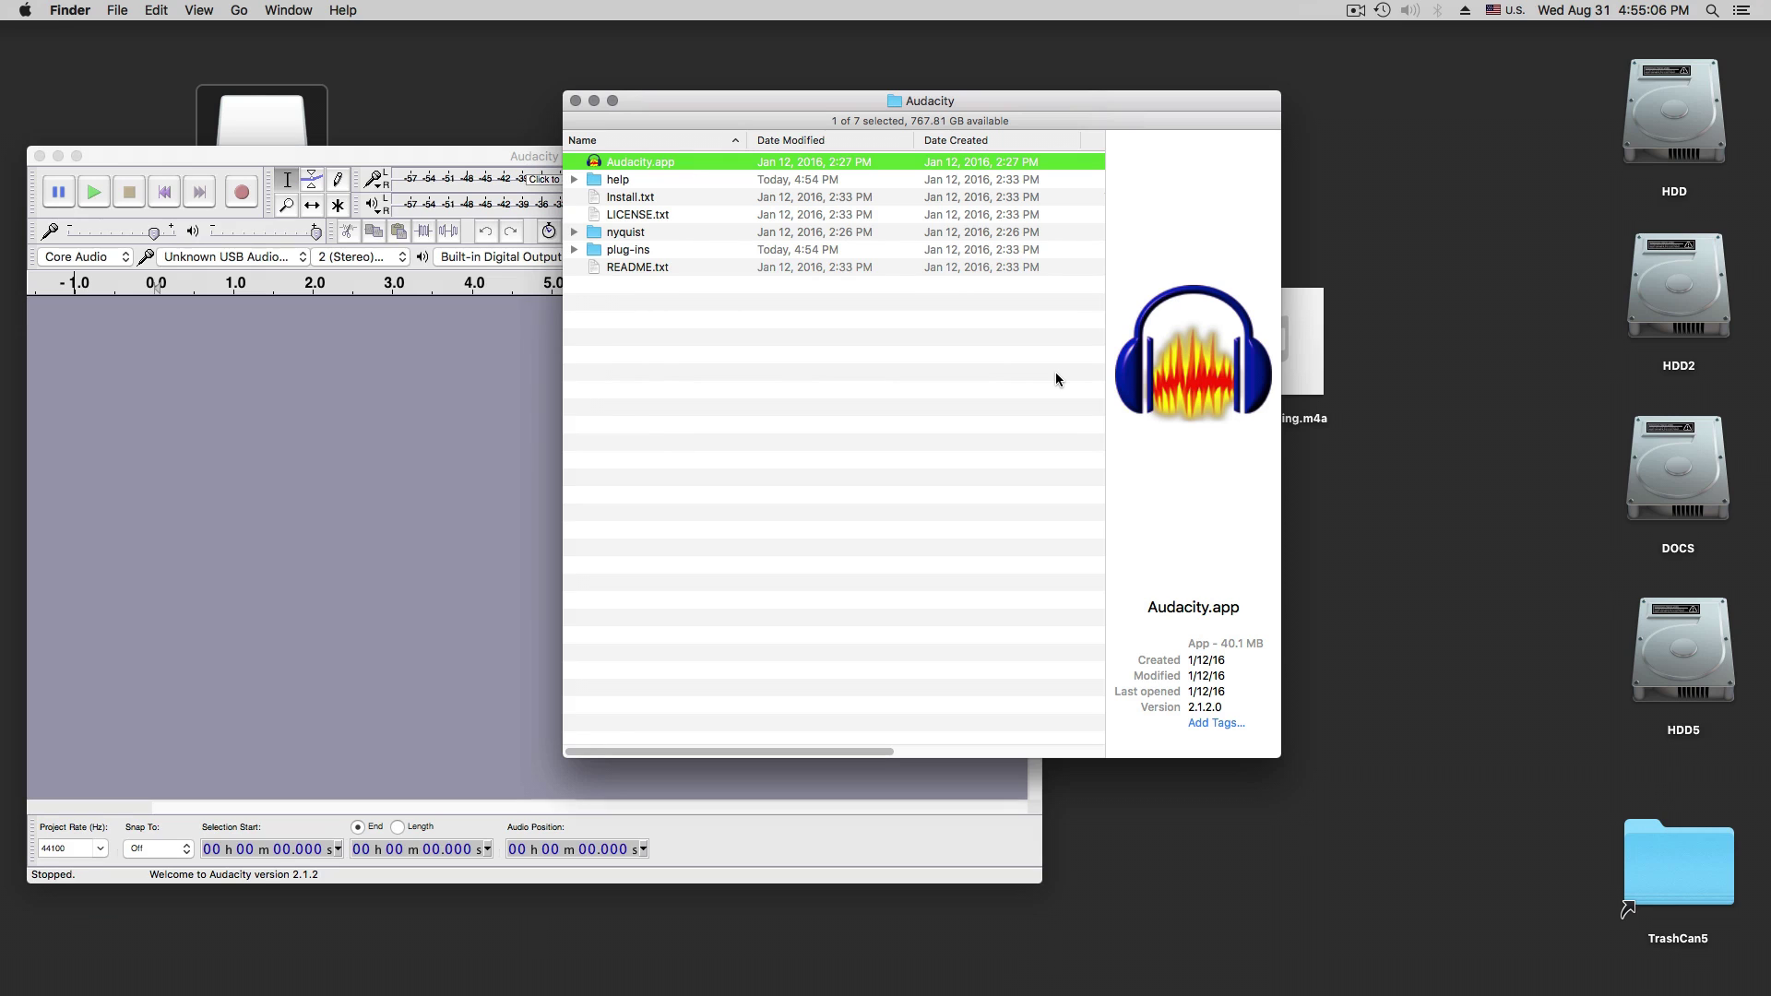
left_click(575, 102)
left_click_drag(571, 164, 555, 66)
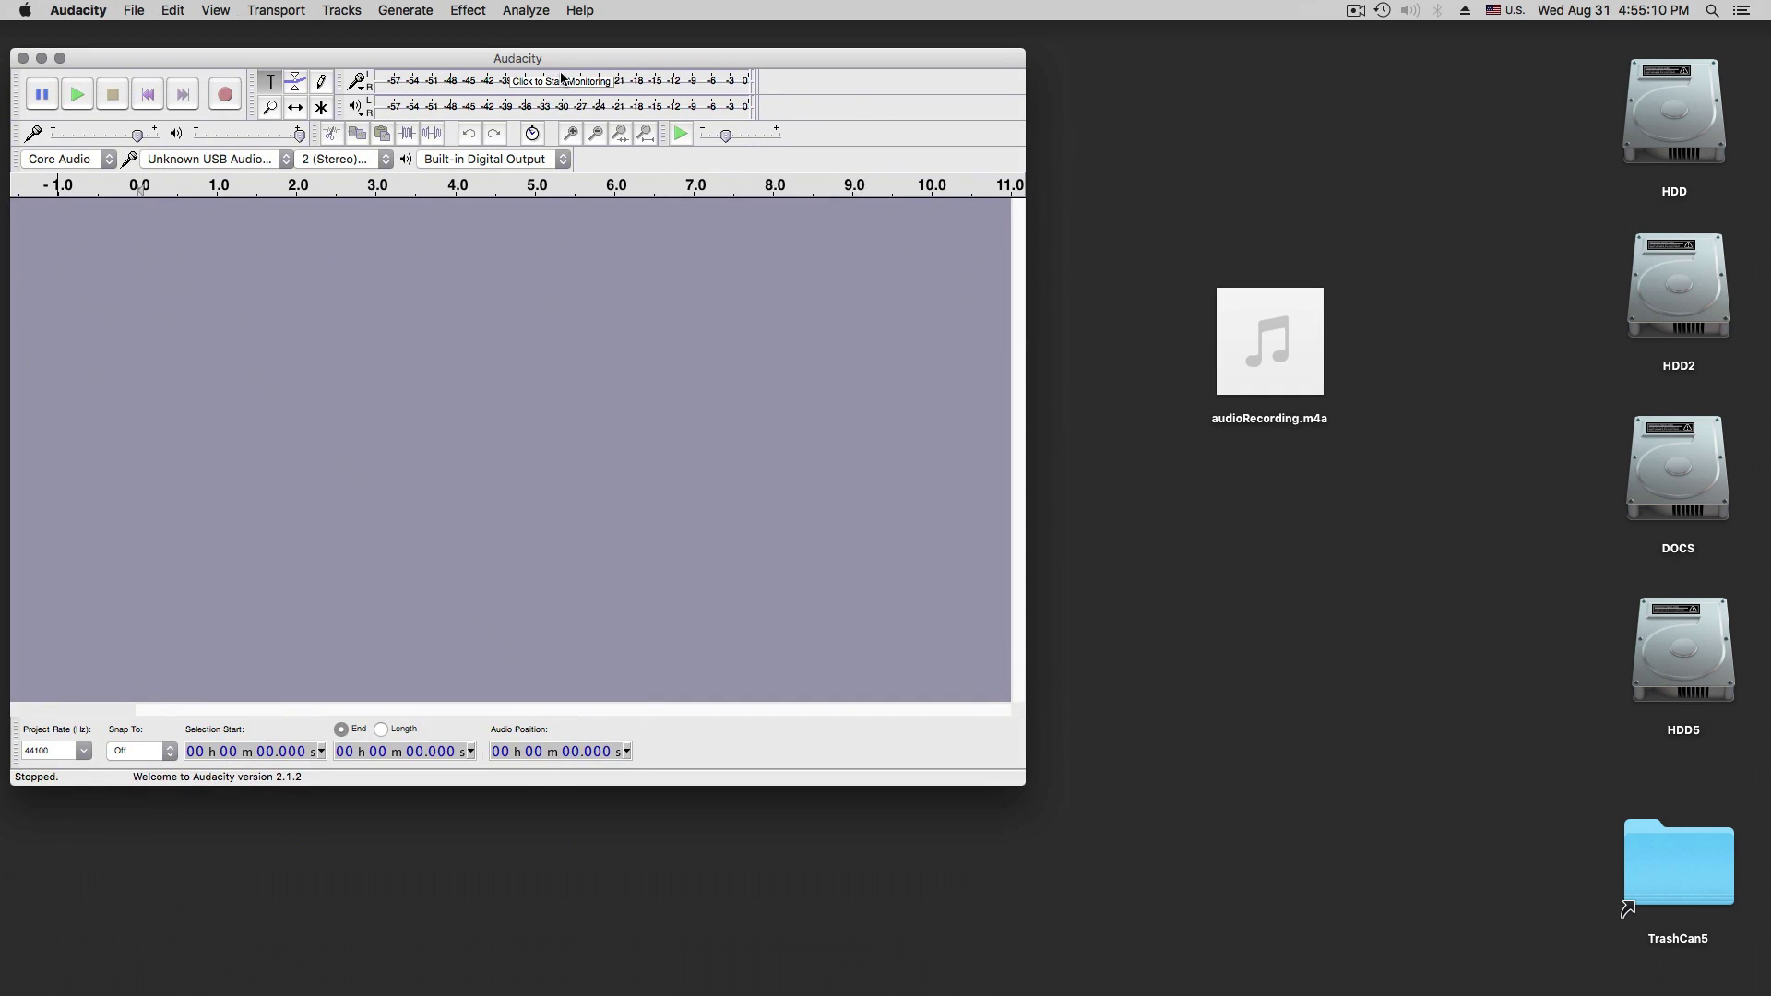
left_click_drag(1022, 785, 1189, 936)
- Open audioRecording.m4a from the Desktop and play its first few seconds
left_click_drag(1249, 352, 528, 483)
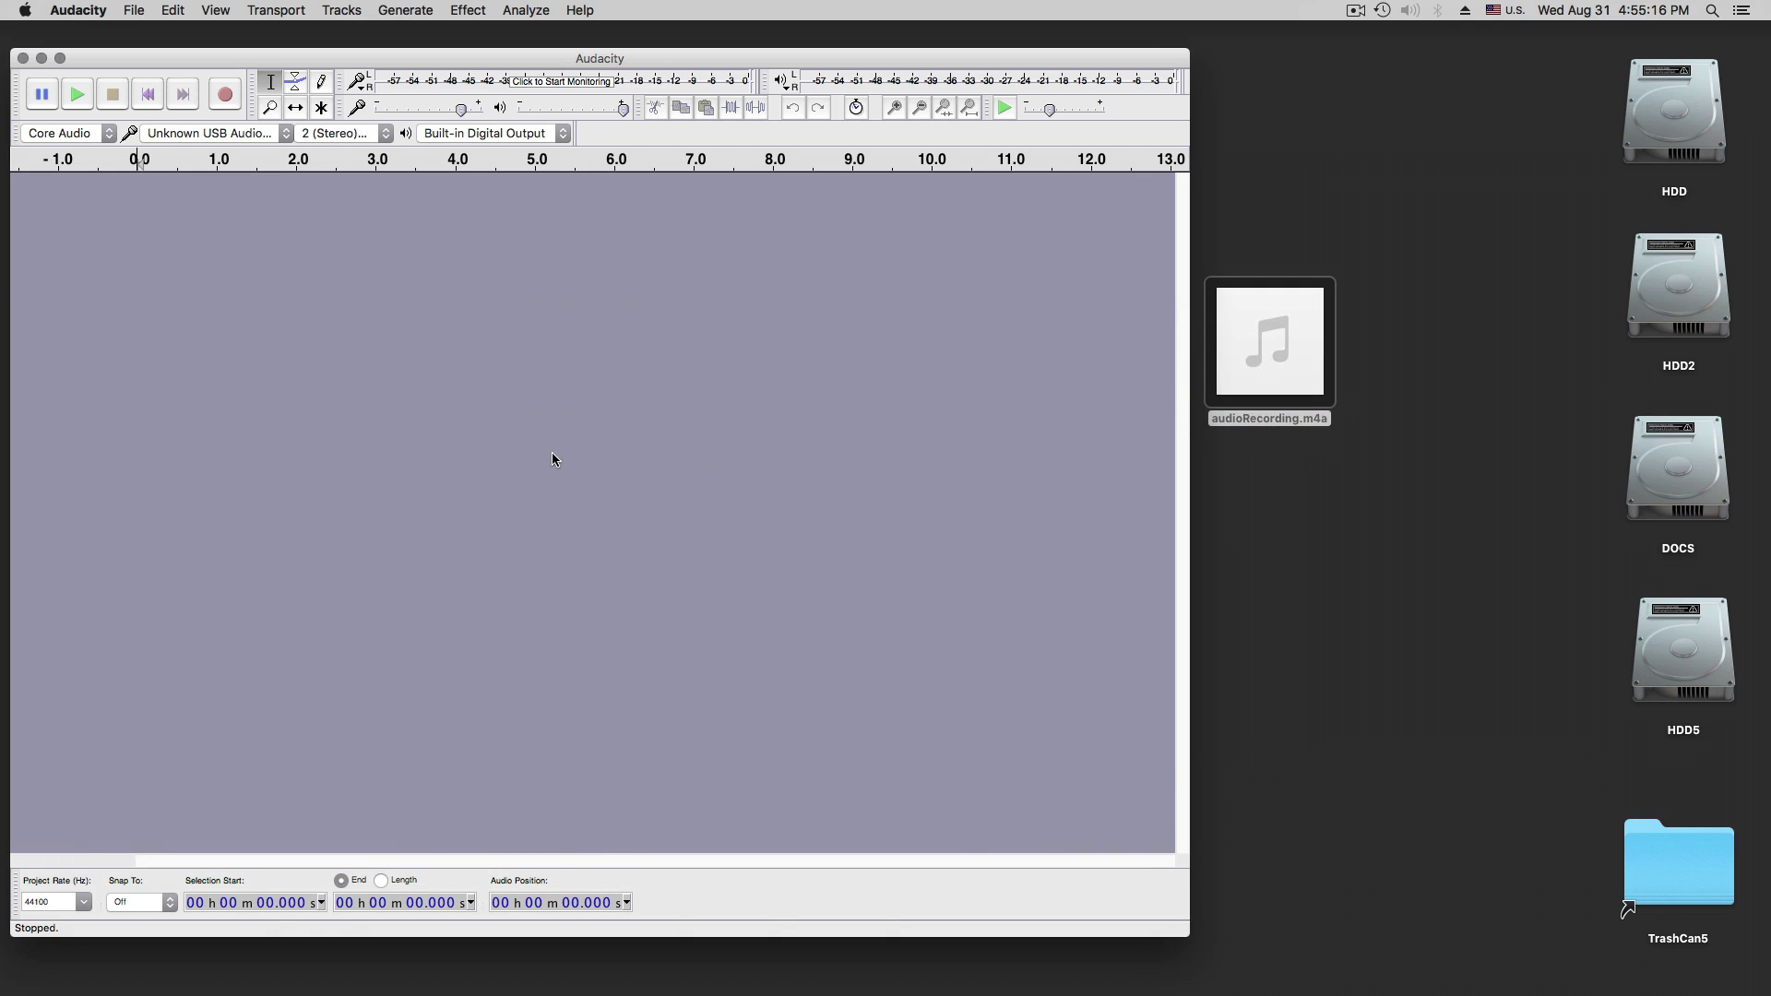
left_click(133, 11)
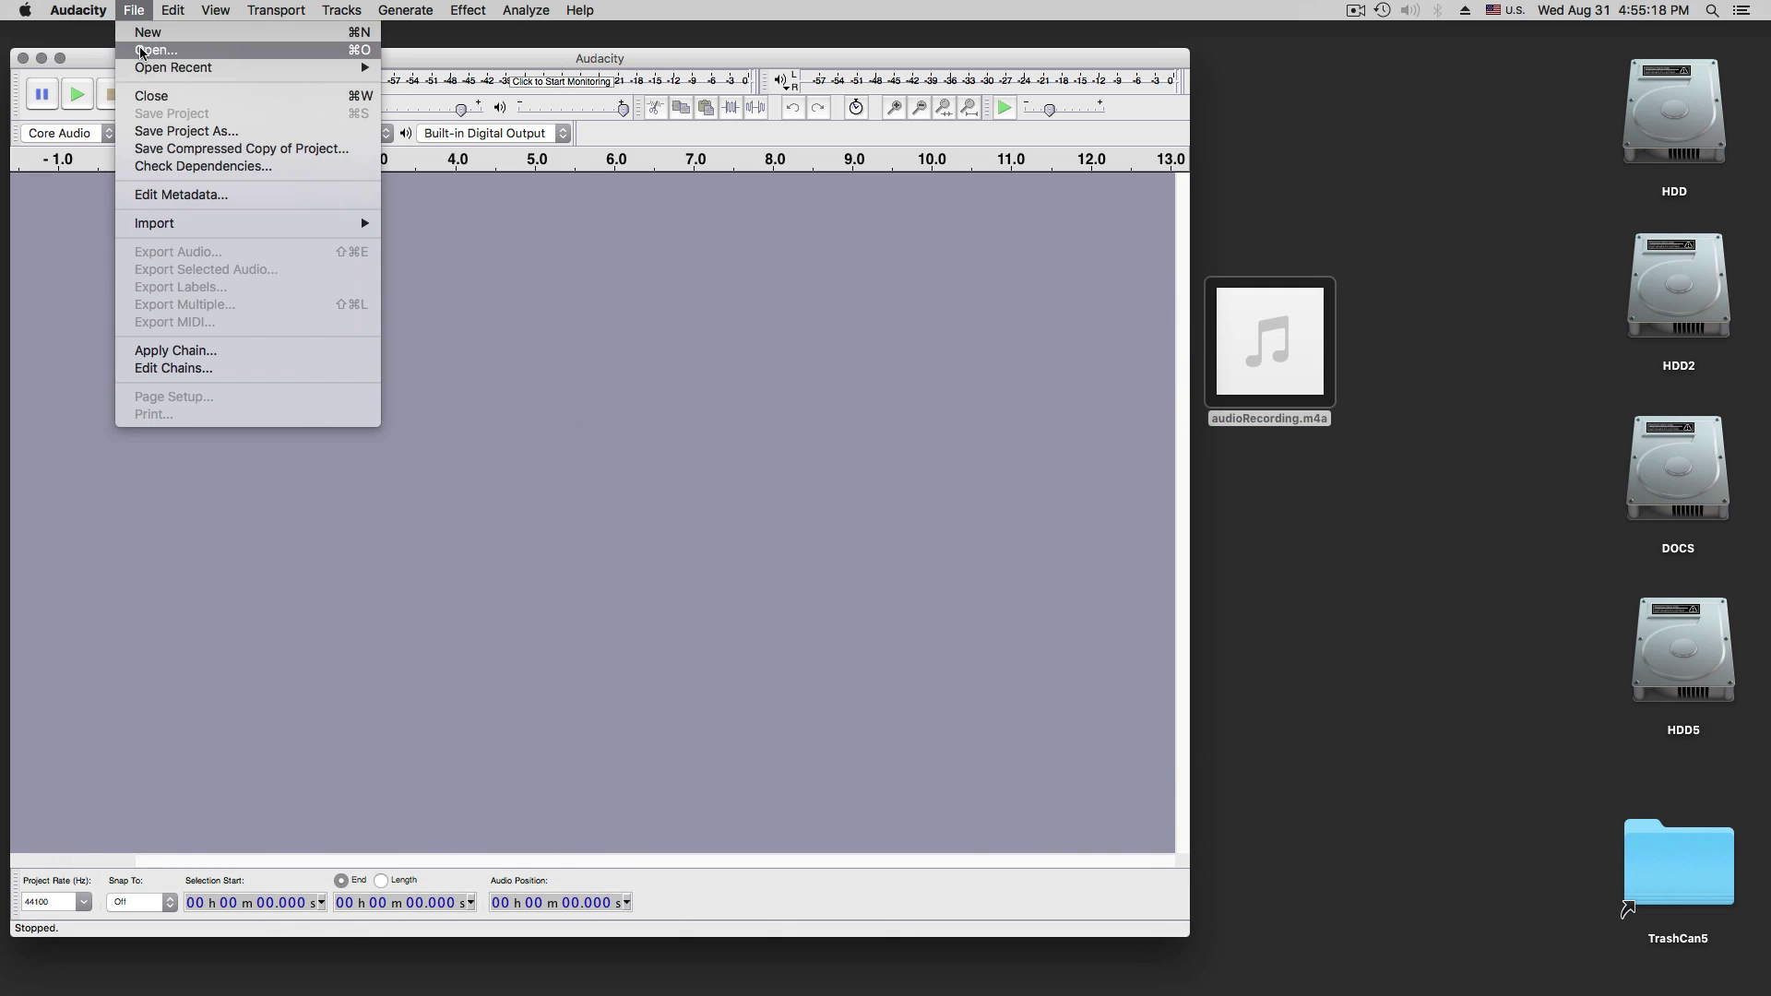
left_click(141, 51)
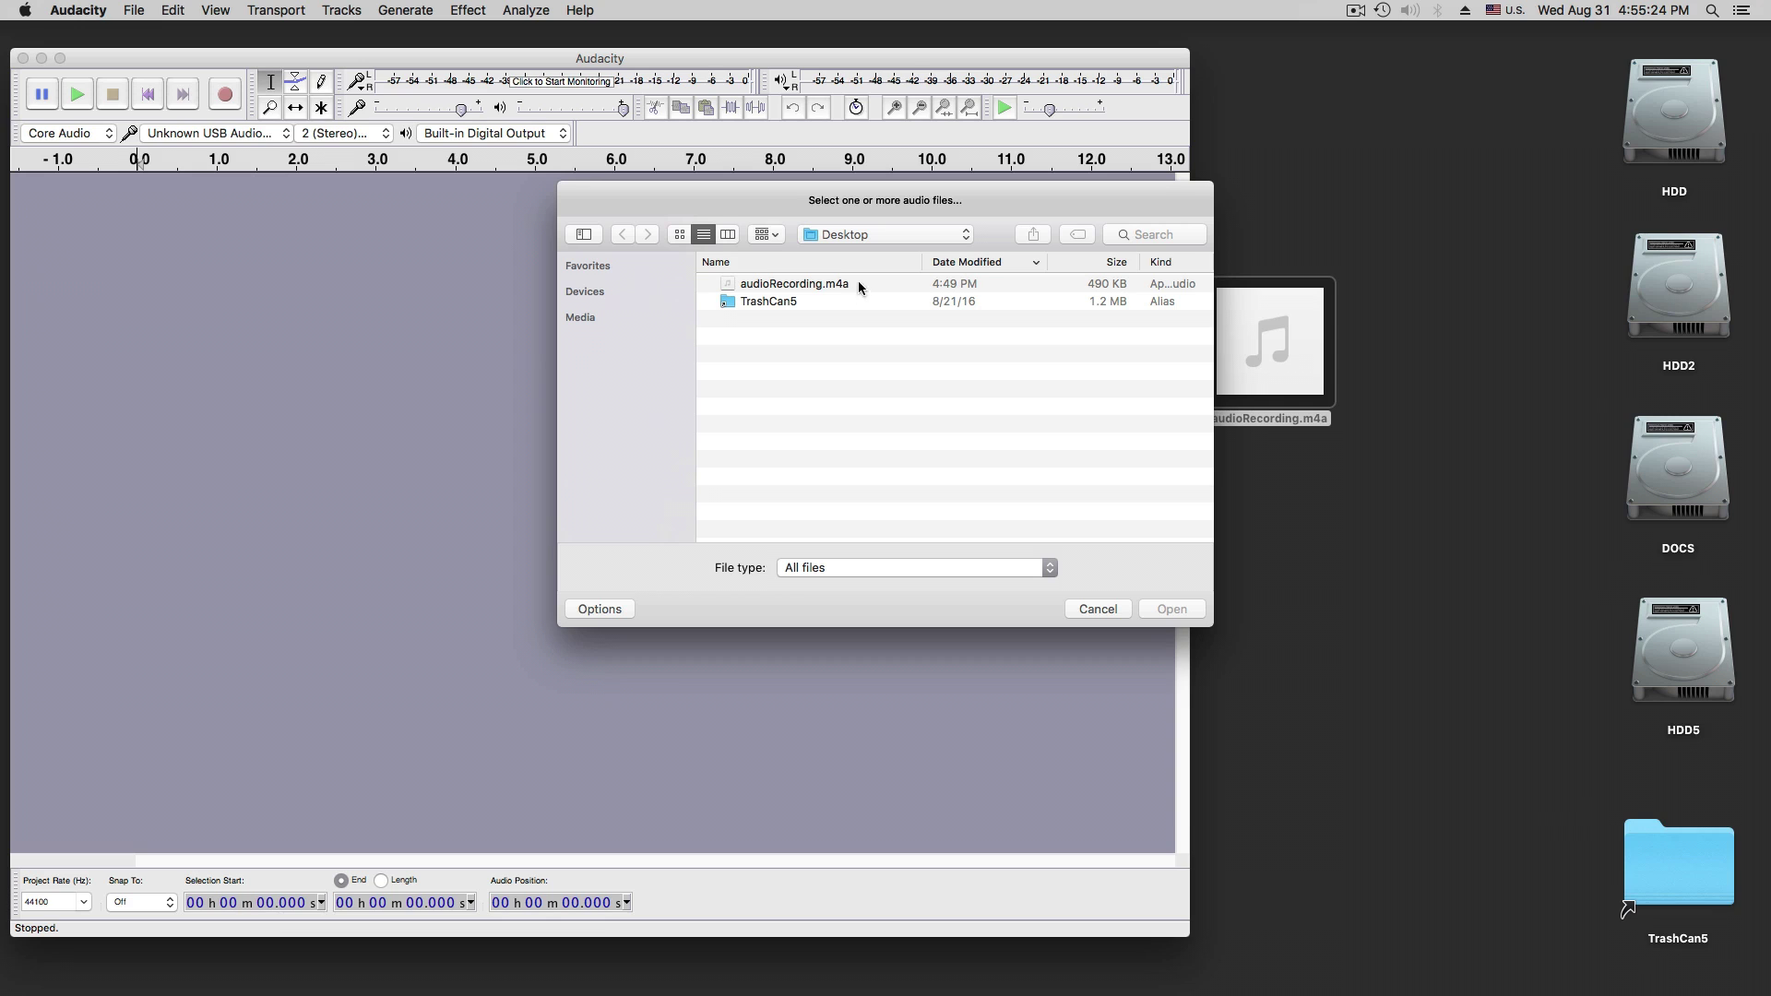
left_click(821, 286)
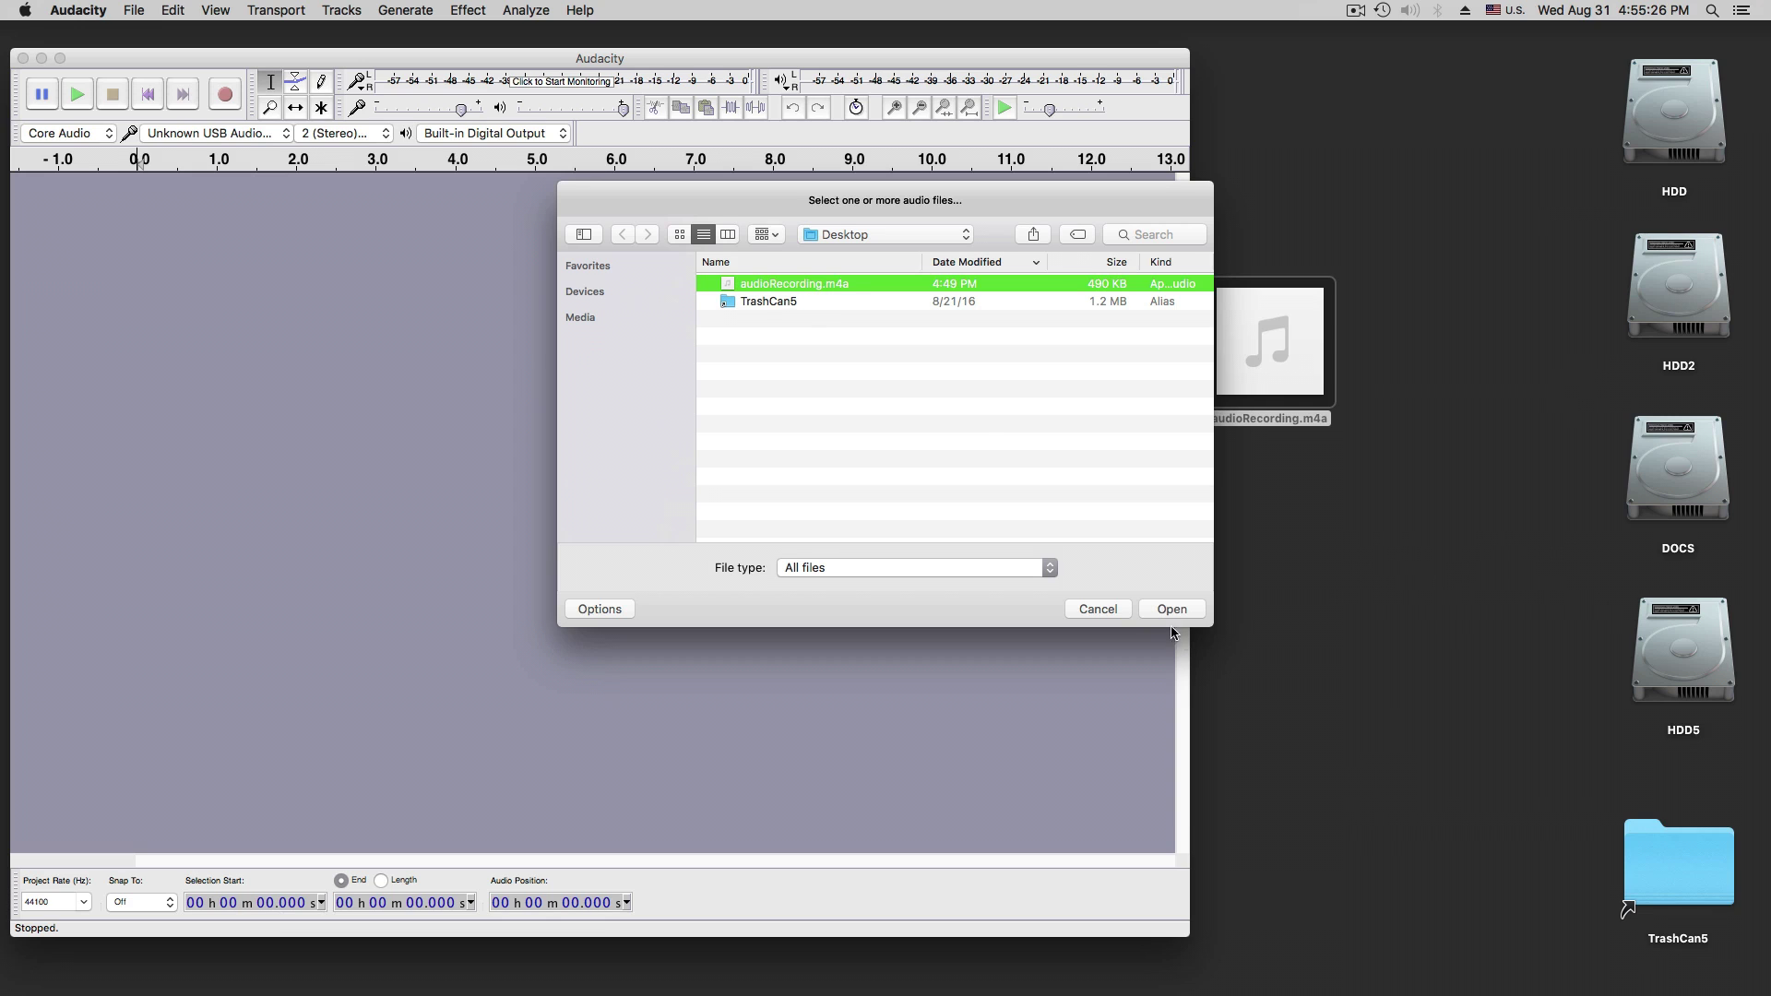
left_click(1168, 611)
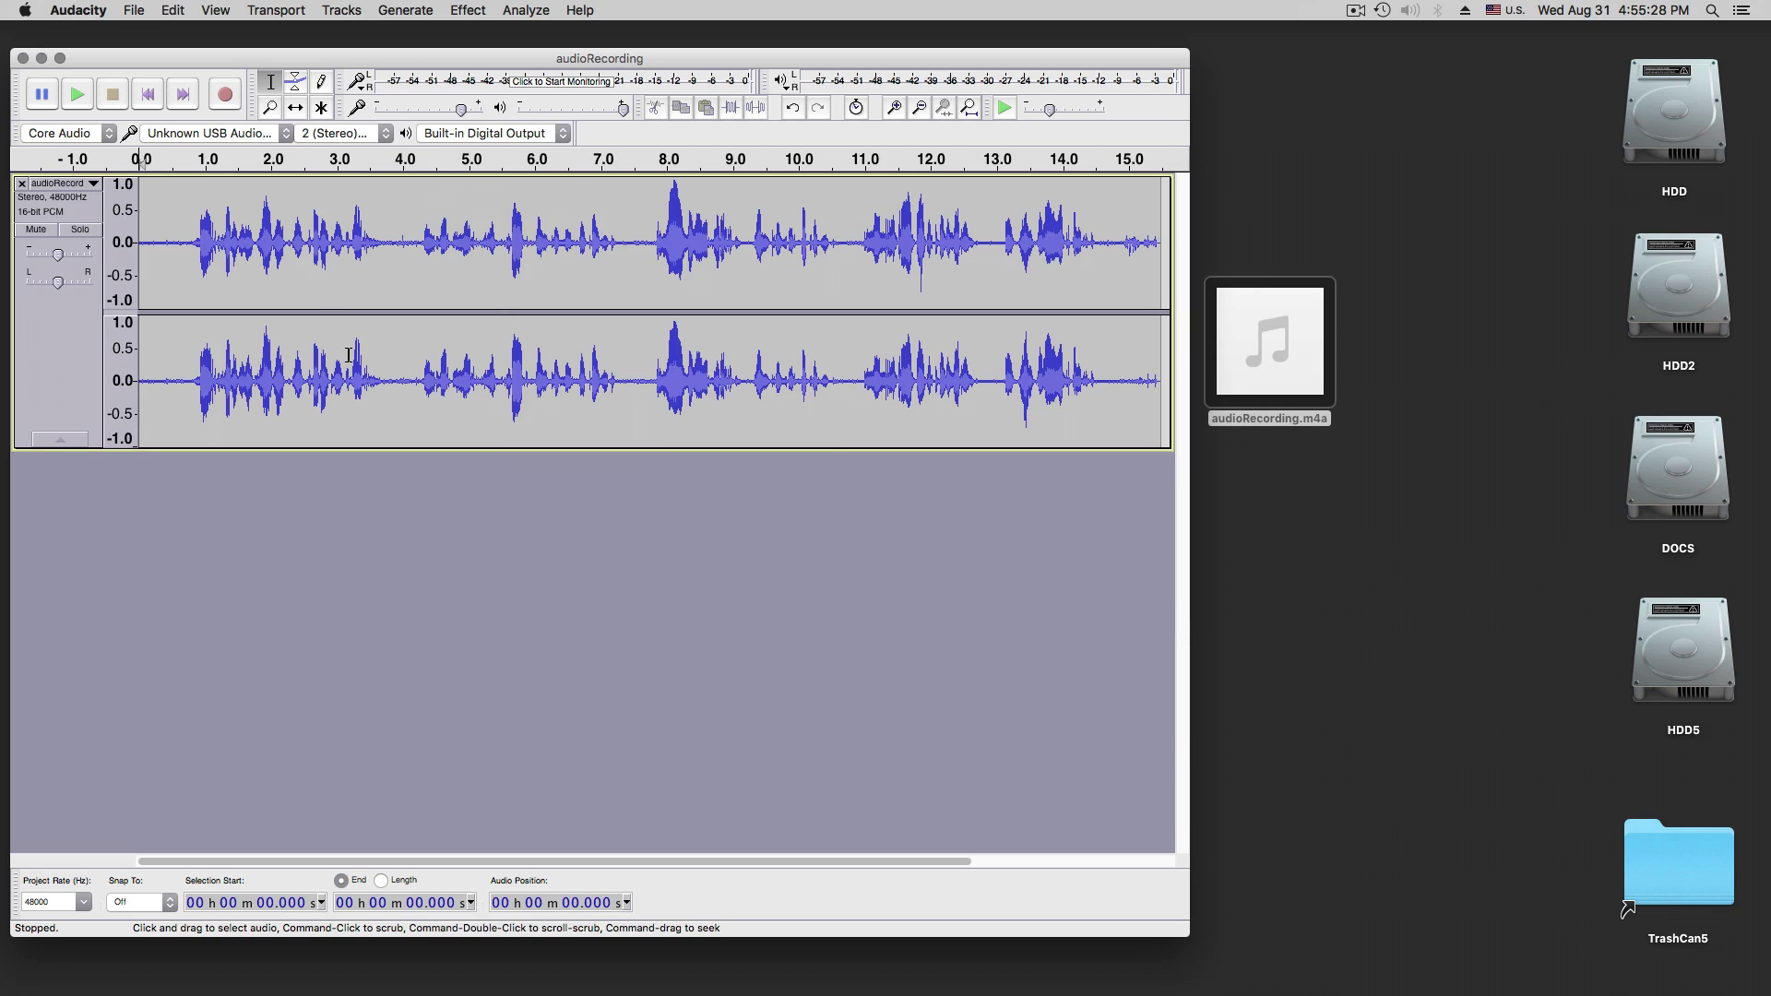
left_click(80, 95)
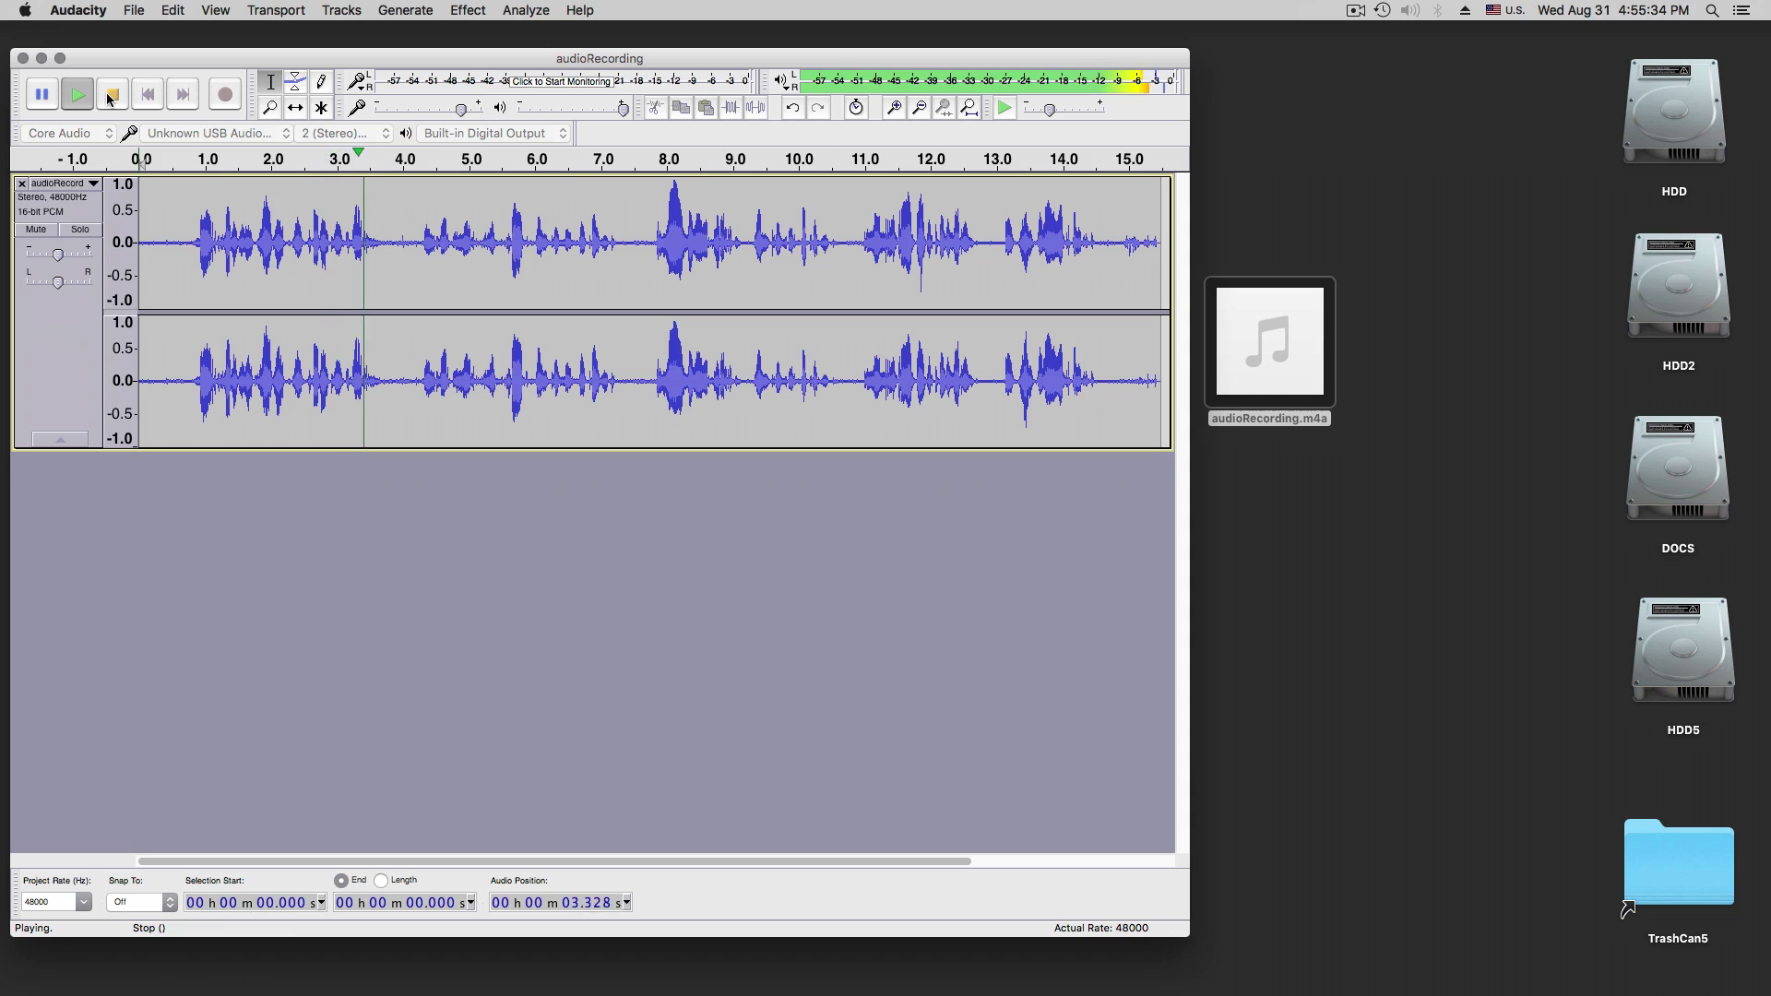
left_click(112, 96)
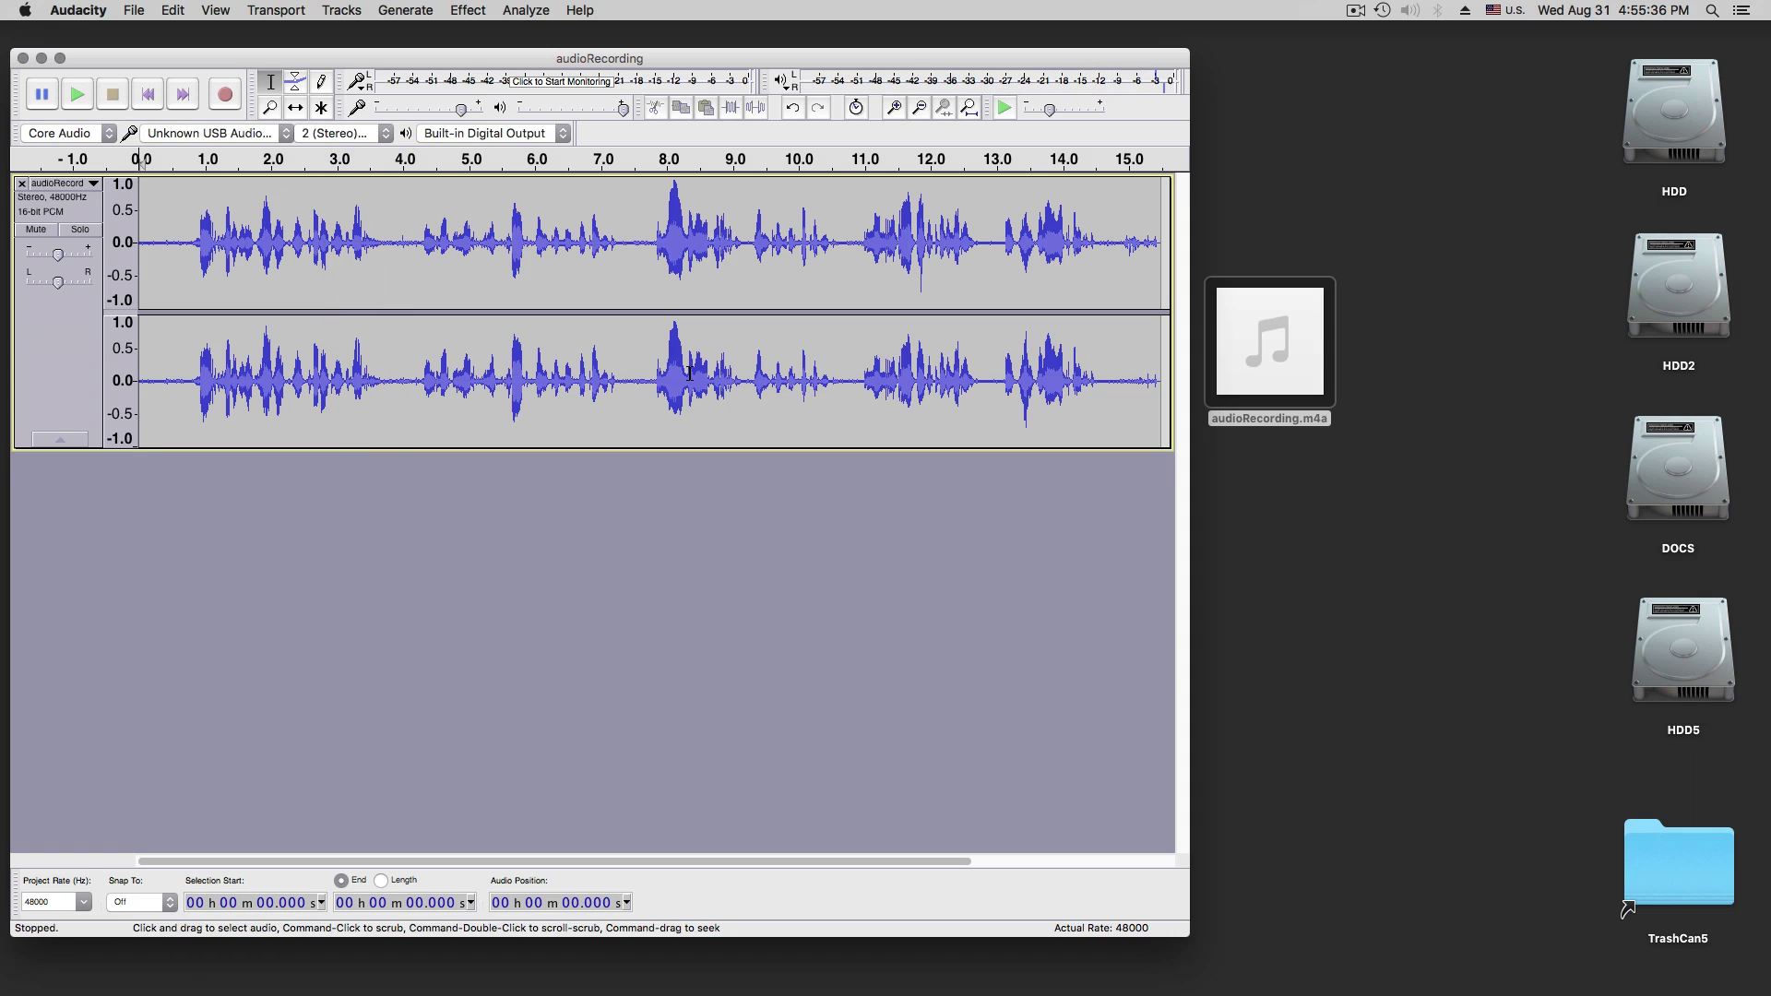
- Look through the available effects and enable all plug-ins listed as New in the Plug-in Manager
left_click(468, 11)
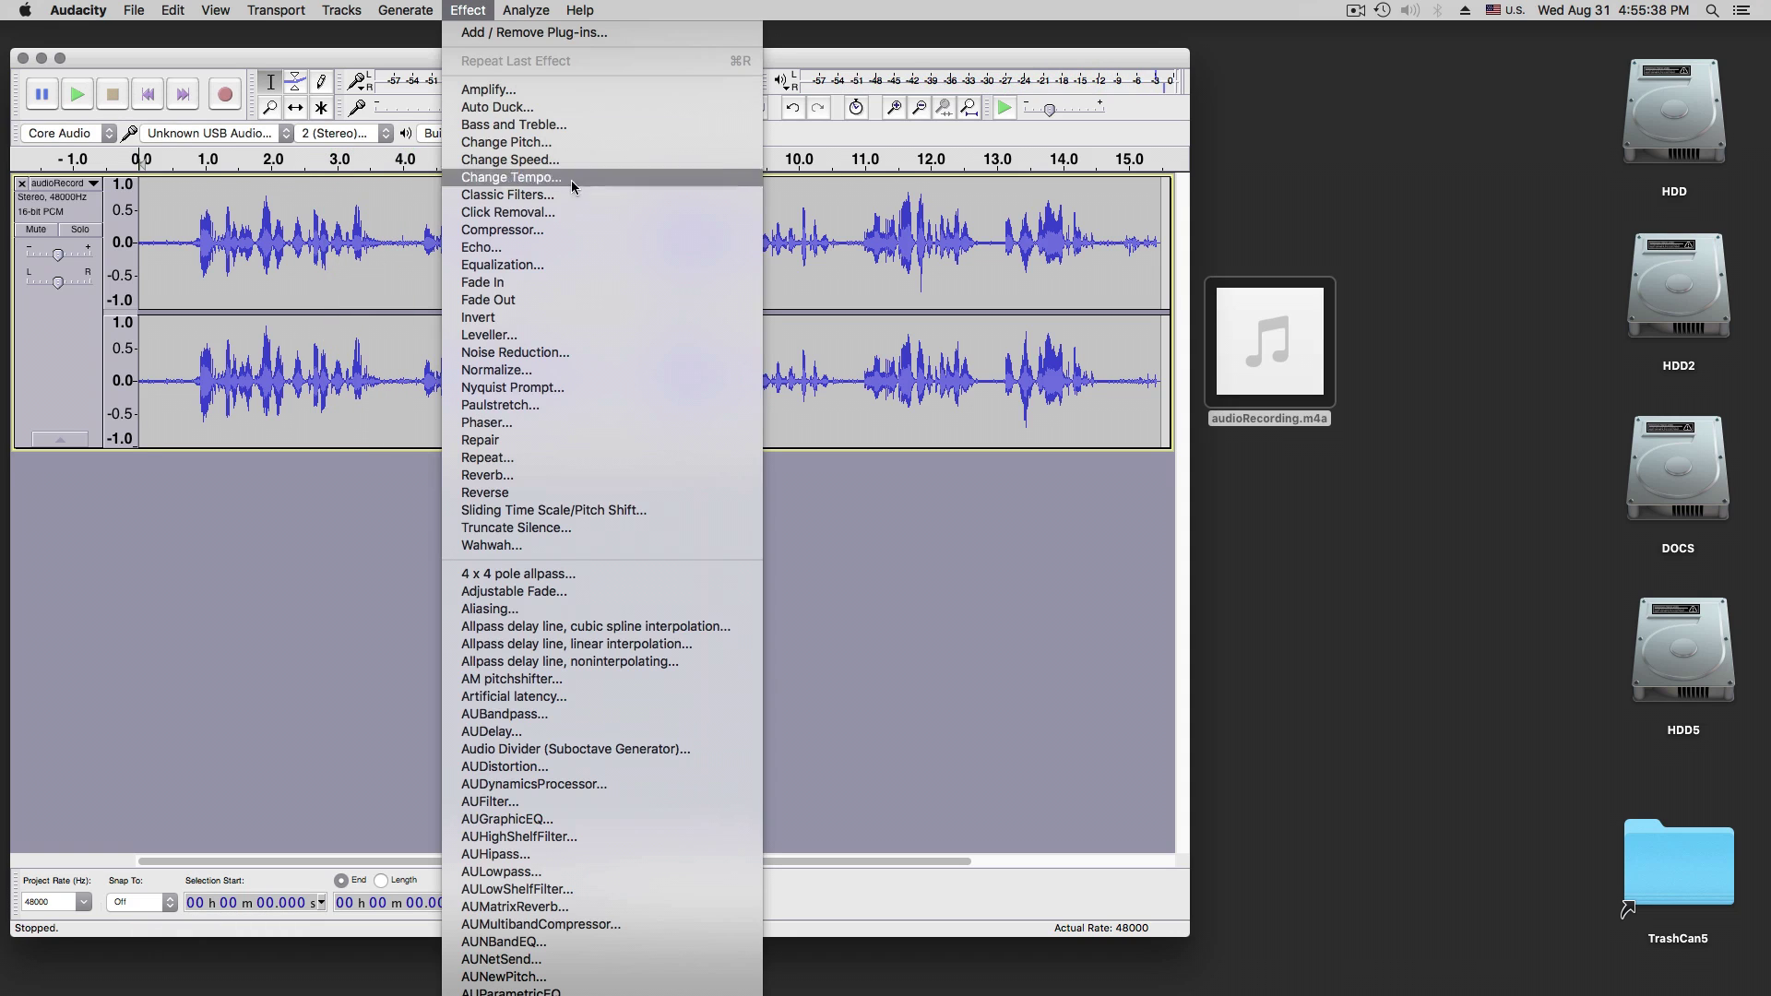
scroll(627, 461, "down", 15)
scroll(641, 689, "down", 10)
scroll(643, 688, "up", 20)
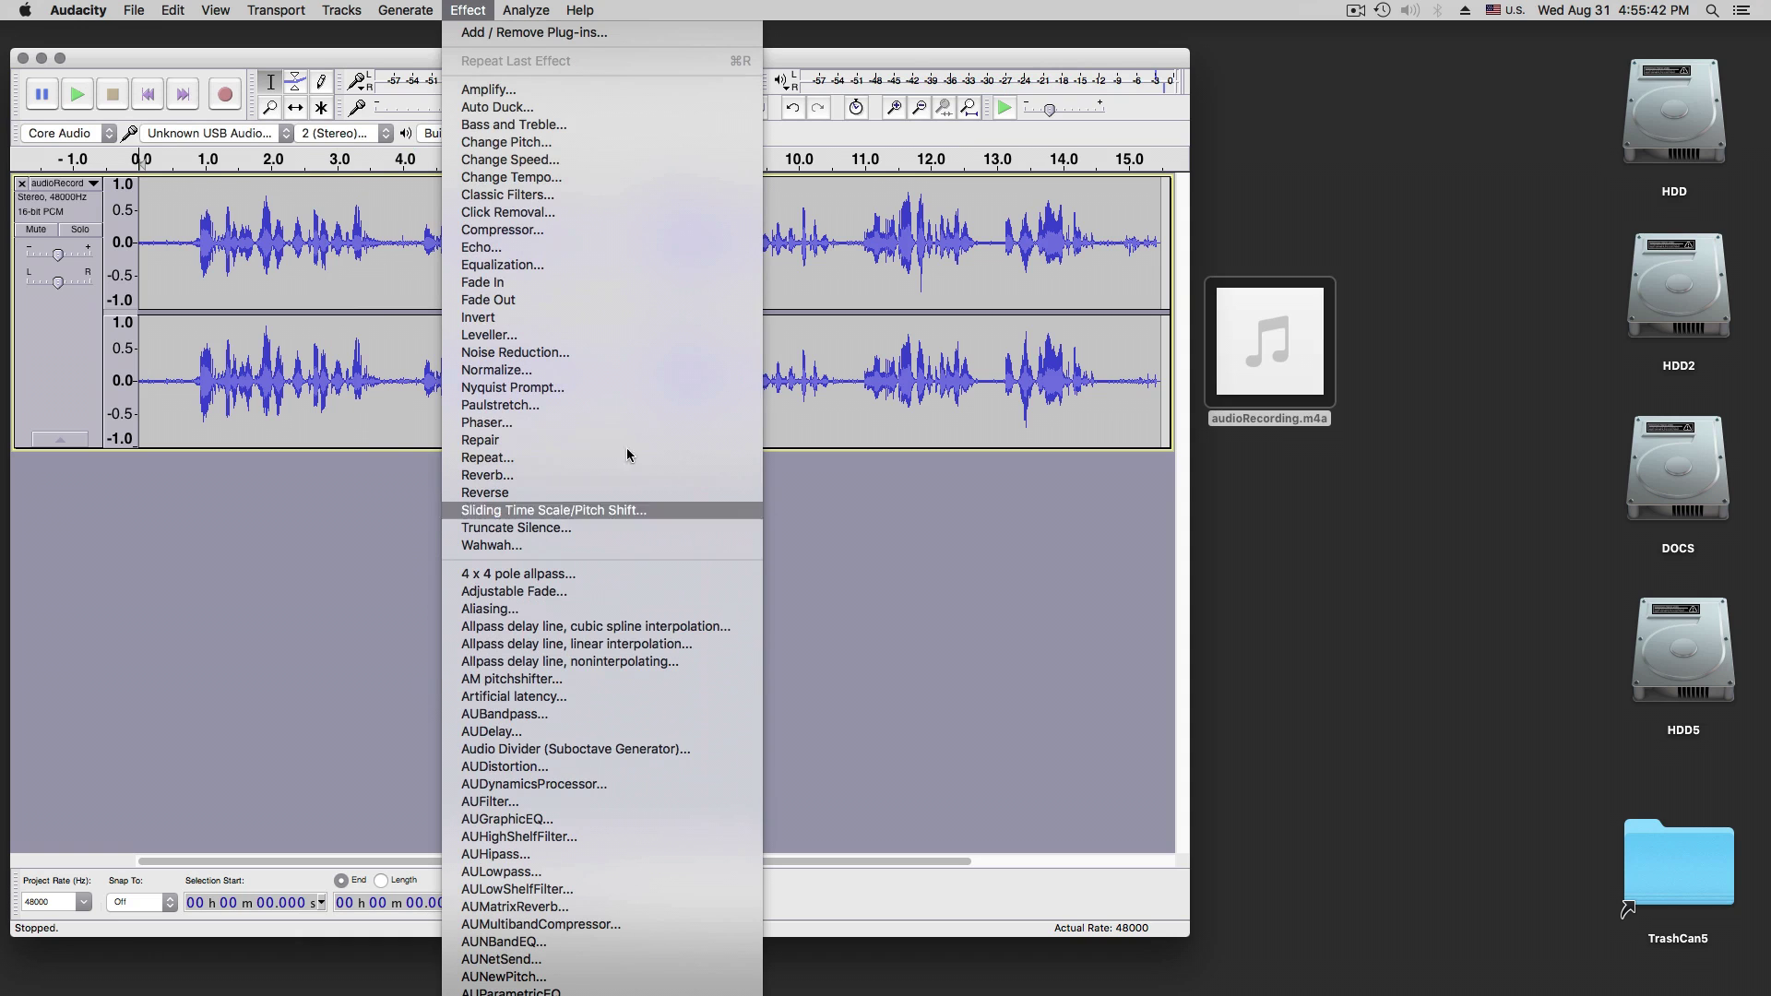
left_click(495, 34)
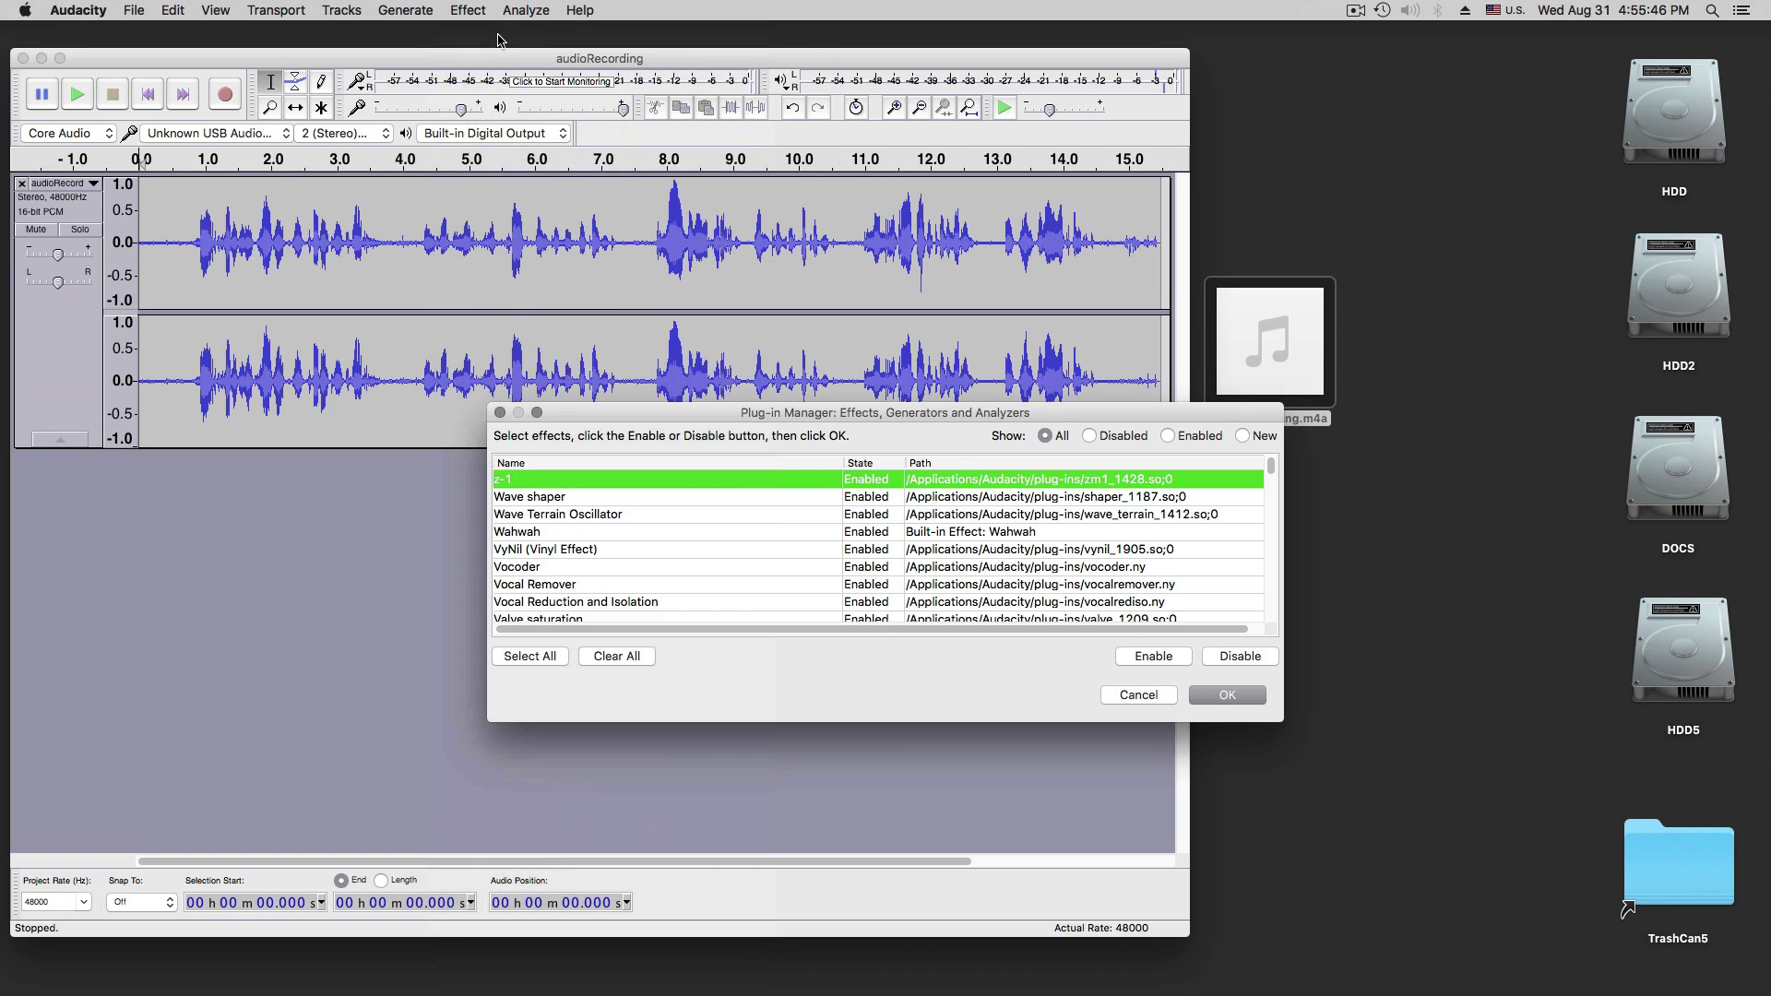
left_click(1243, 436)
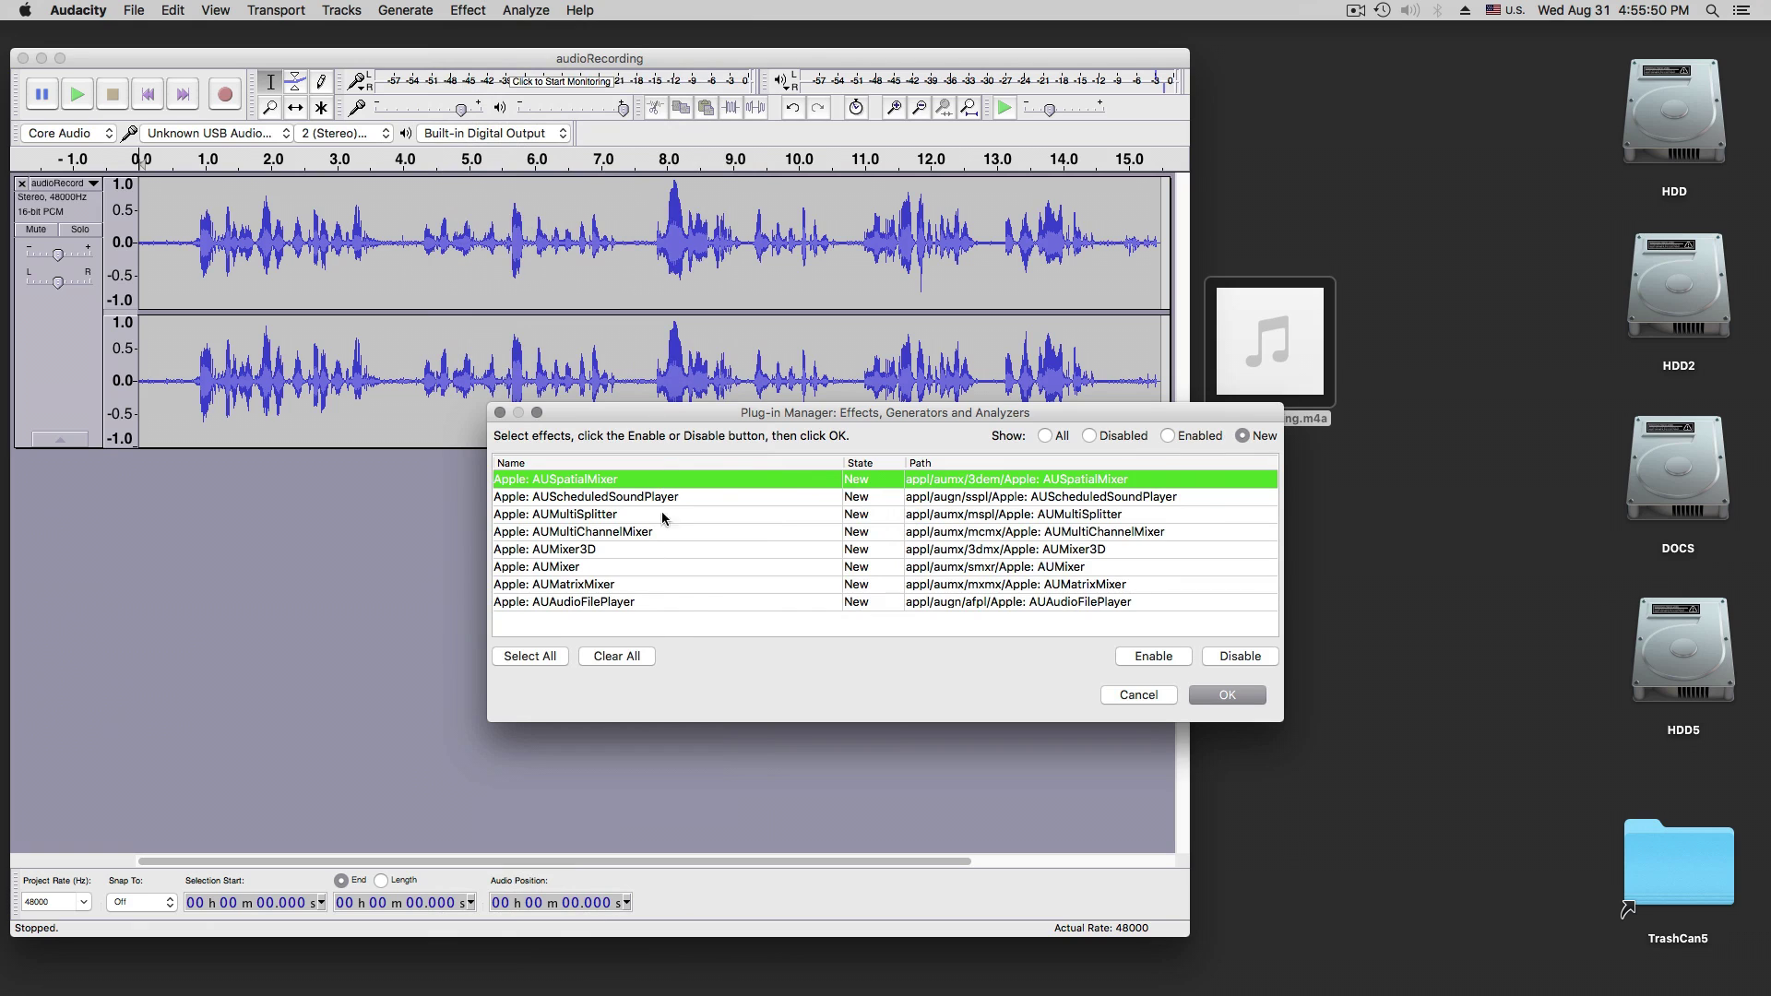
left_click(561, 656)
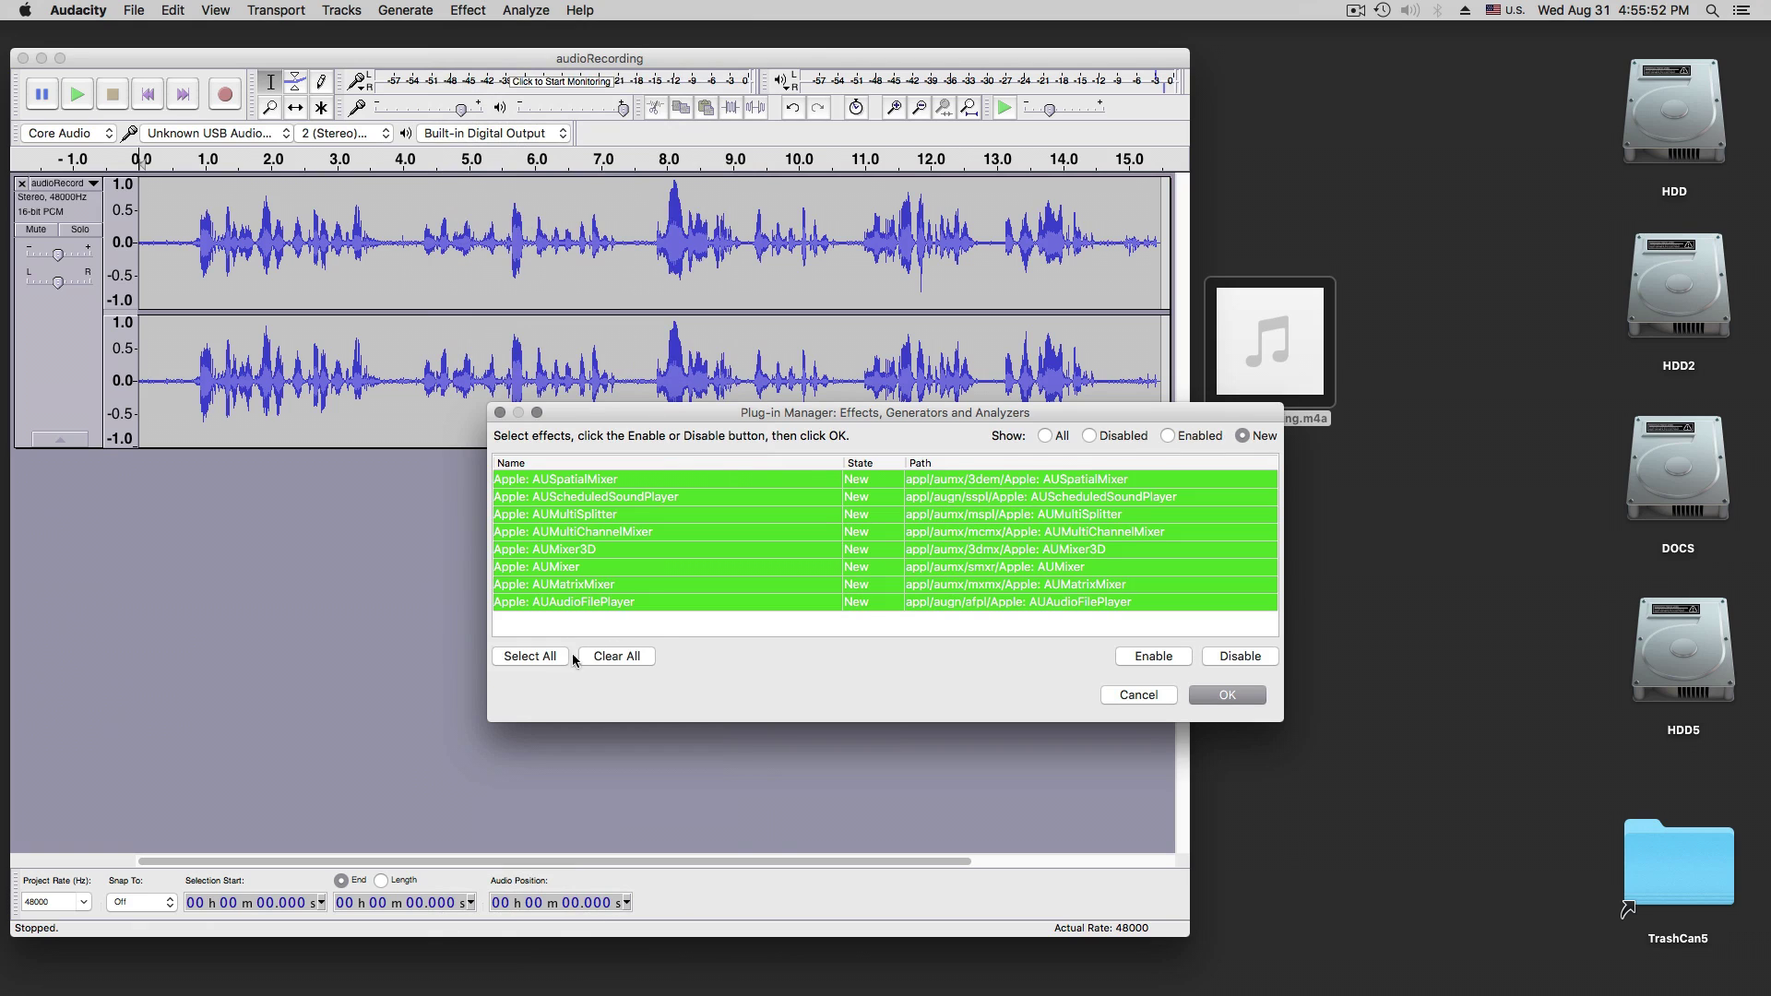
left_click(1166, 656)
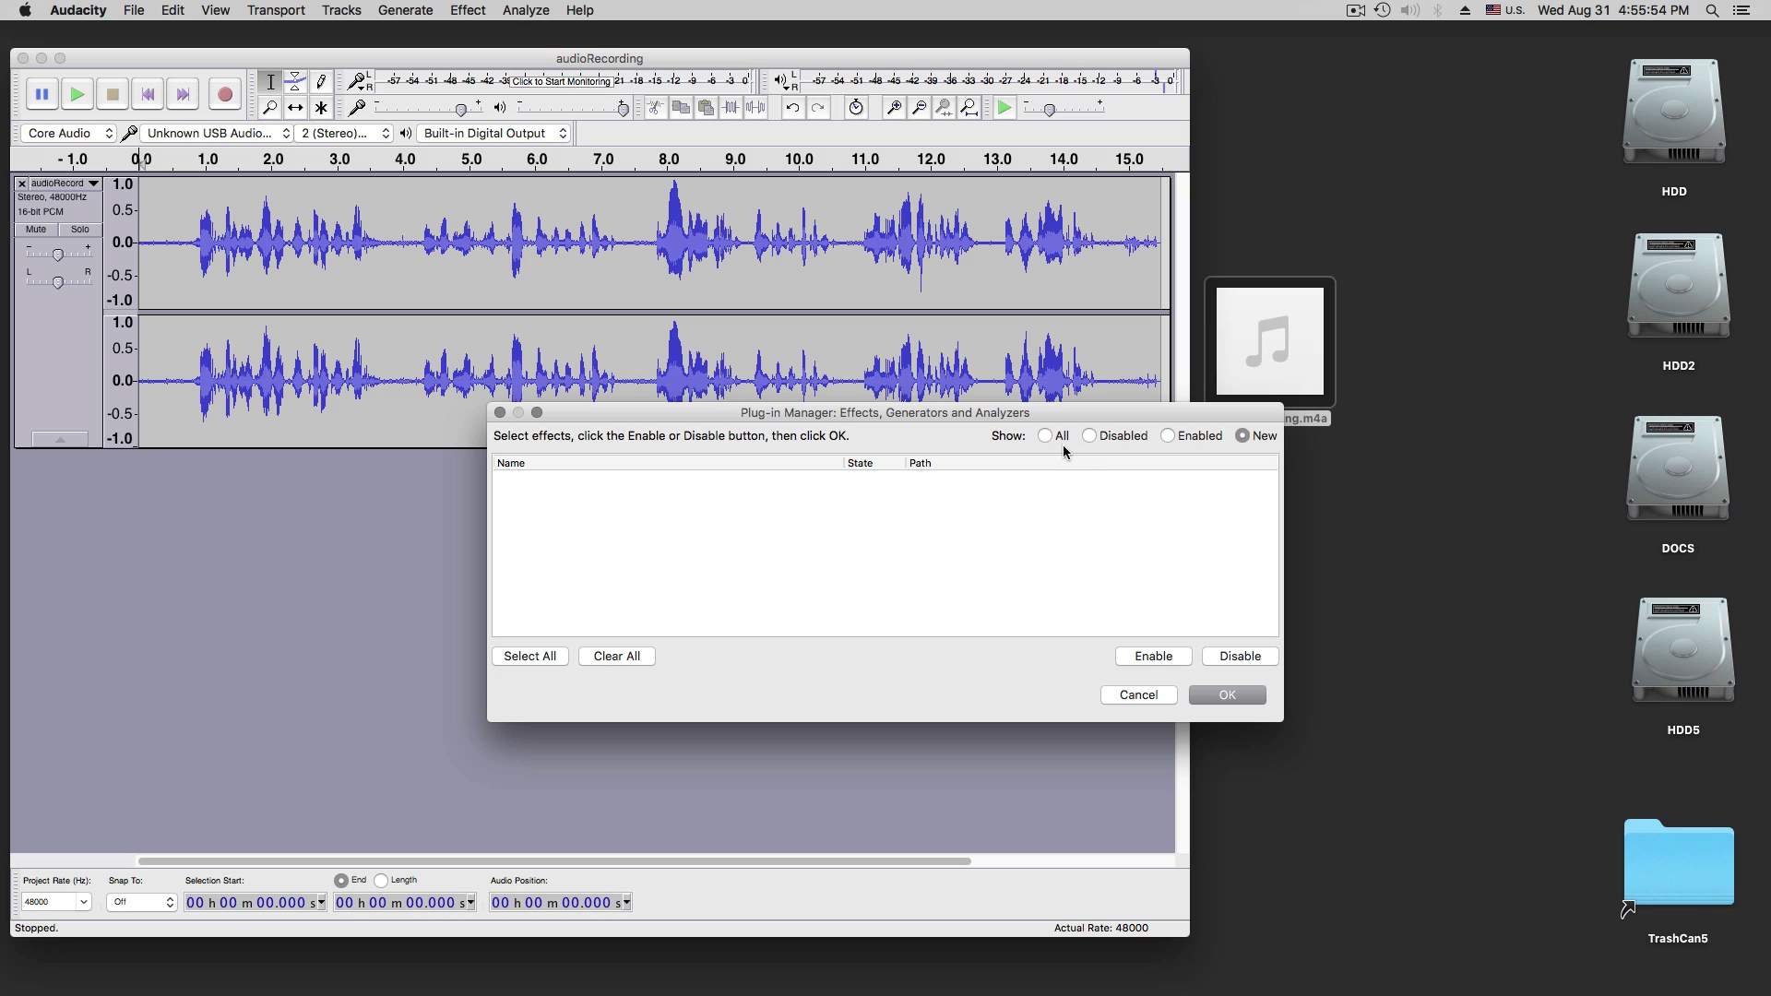
- Review the Disabled and All plug-in lists and save the Plug-in Manager changes
left_click(1092, 435)
left_click(1044, 436)
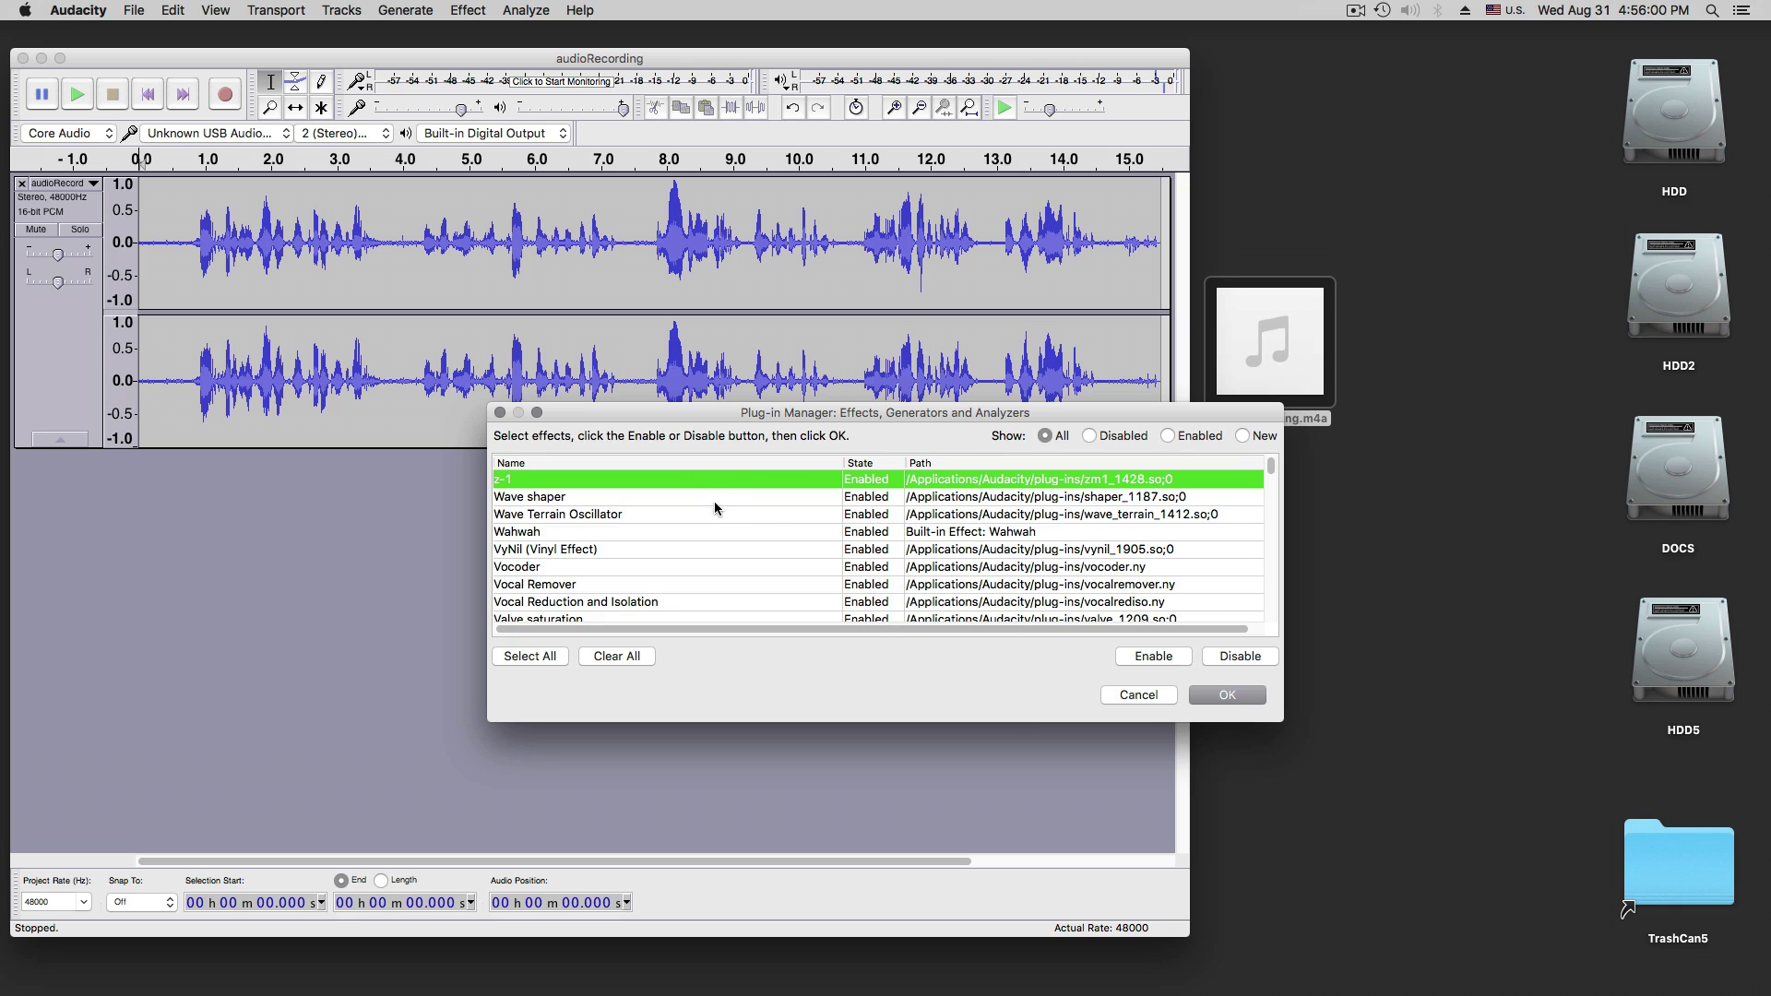
scroll(717, 504, "down", 10)
scroll(754, 528, "down", 15)
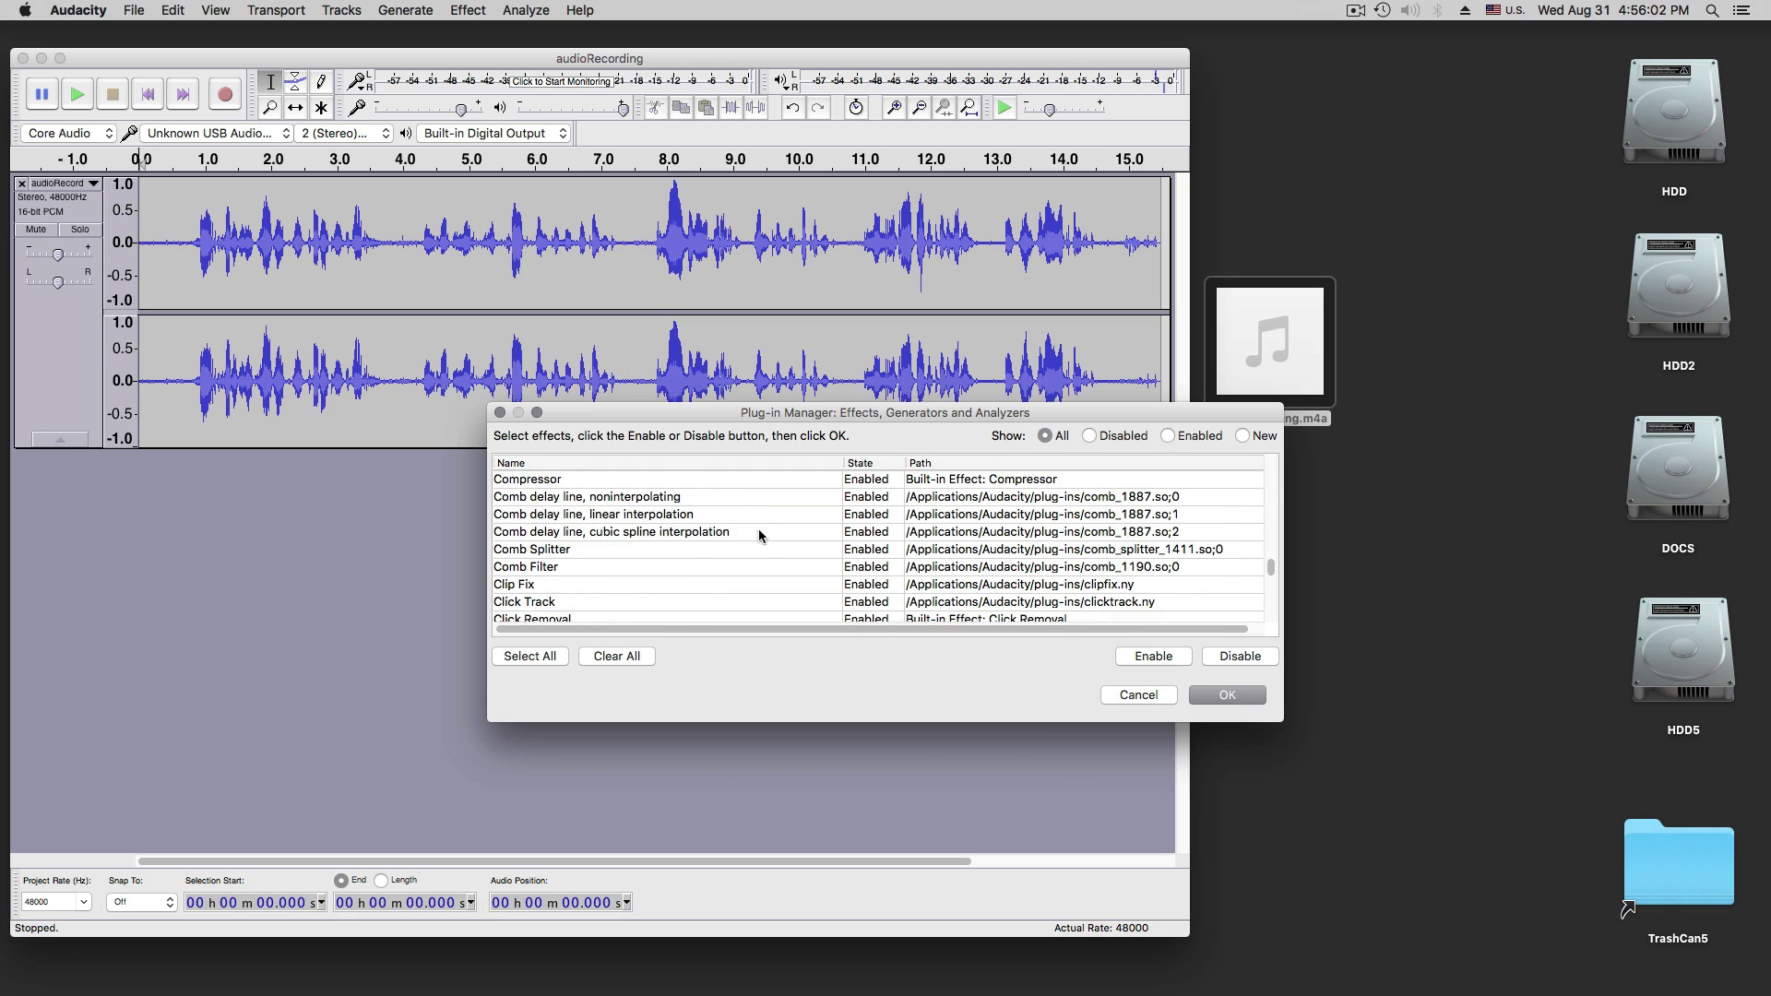
left_click(1238, 695)
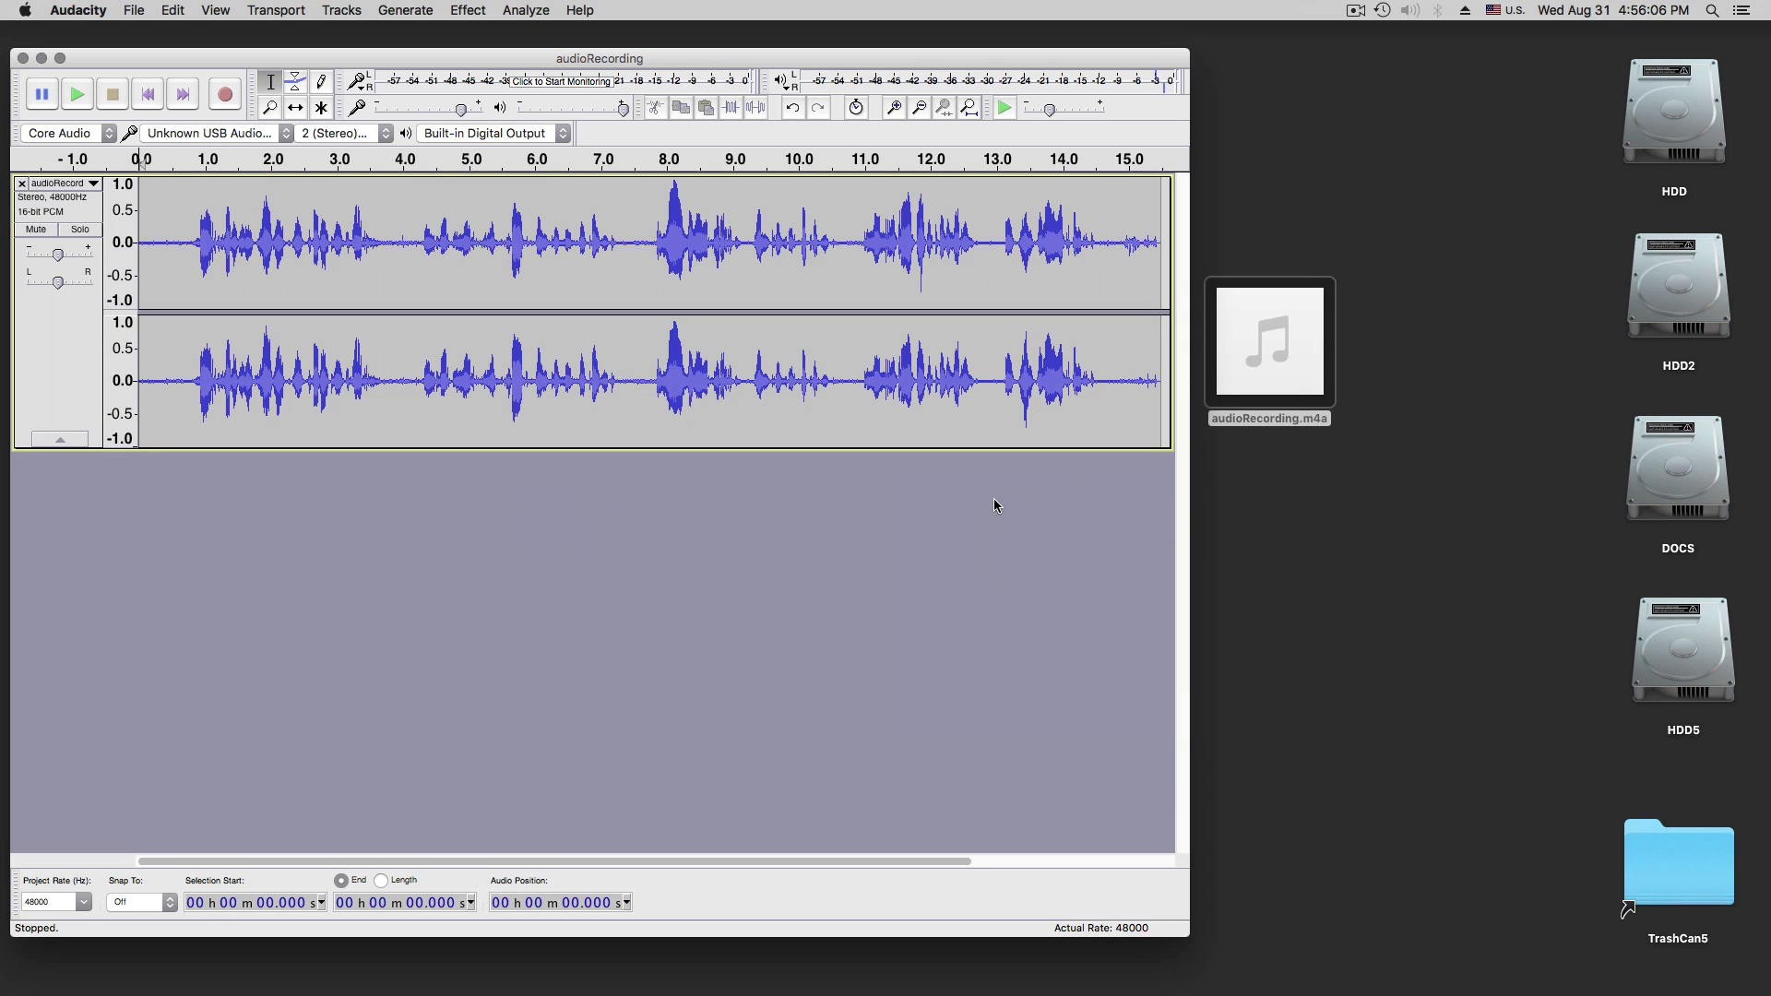
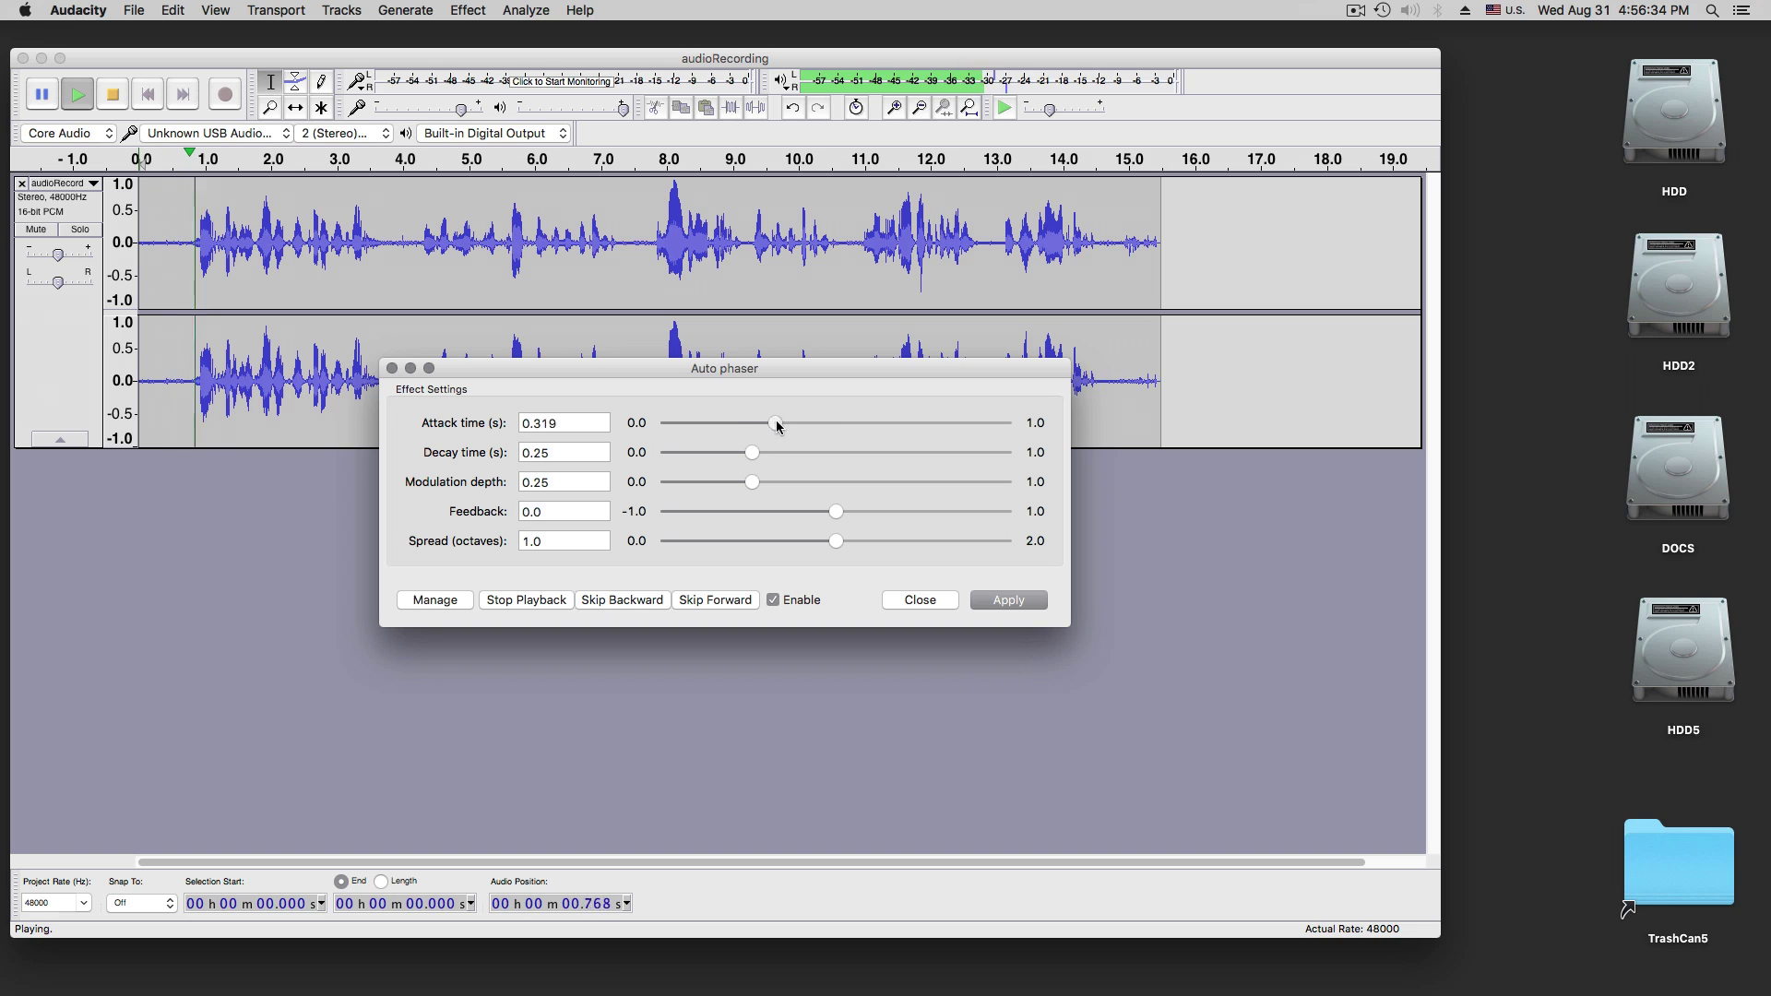
- Apply the Auto phaser effect with an attack time of 0.477 s and a decay time of 0.335 s, and close its dialog
mouse_move(776, 422)
left_mouse_down()
mouse_move(829, 422)
mouse_move(780, 452)
left_mouse_up()
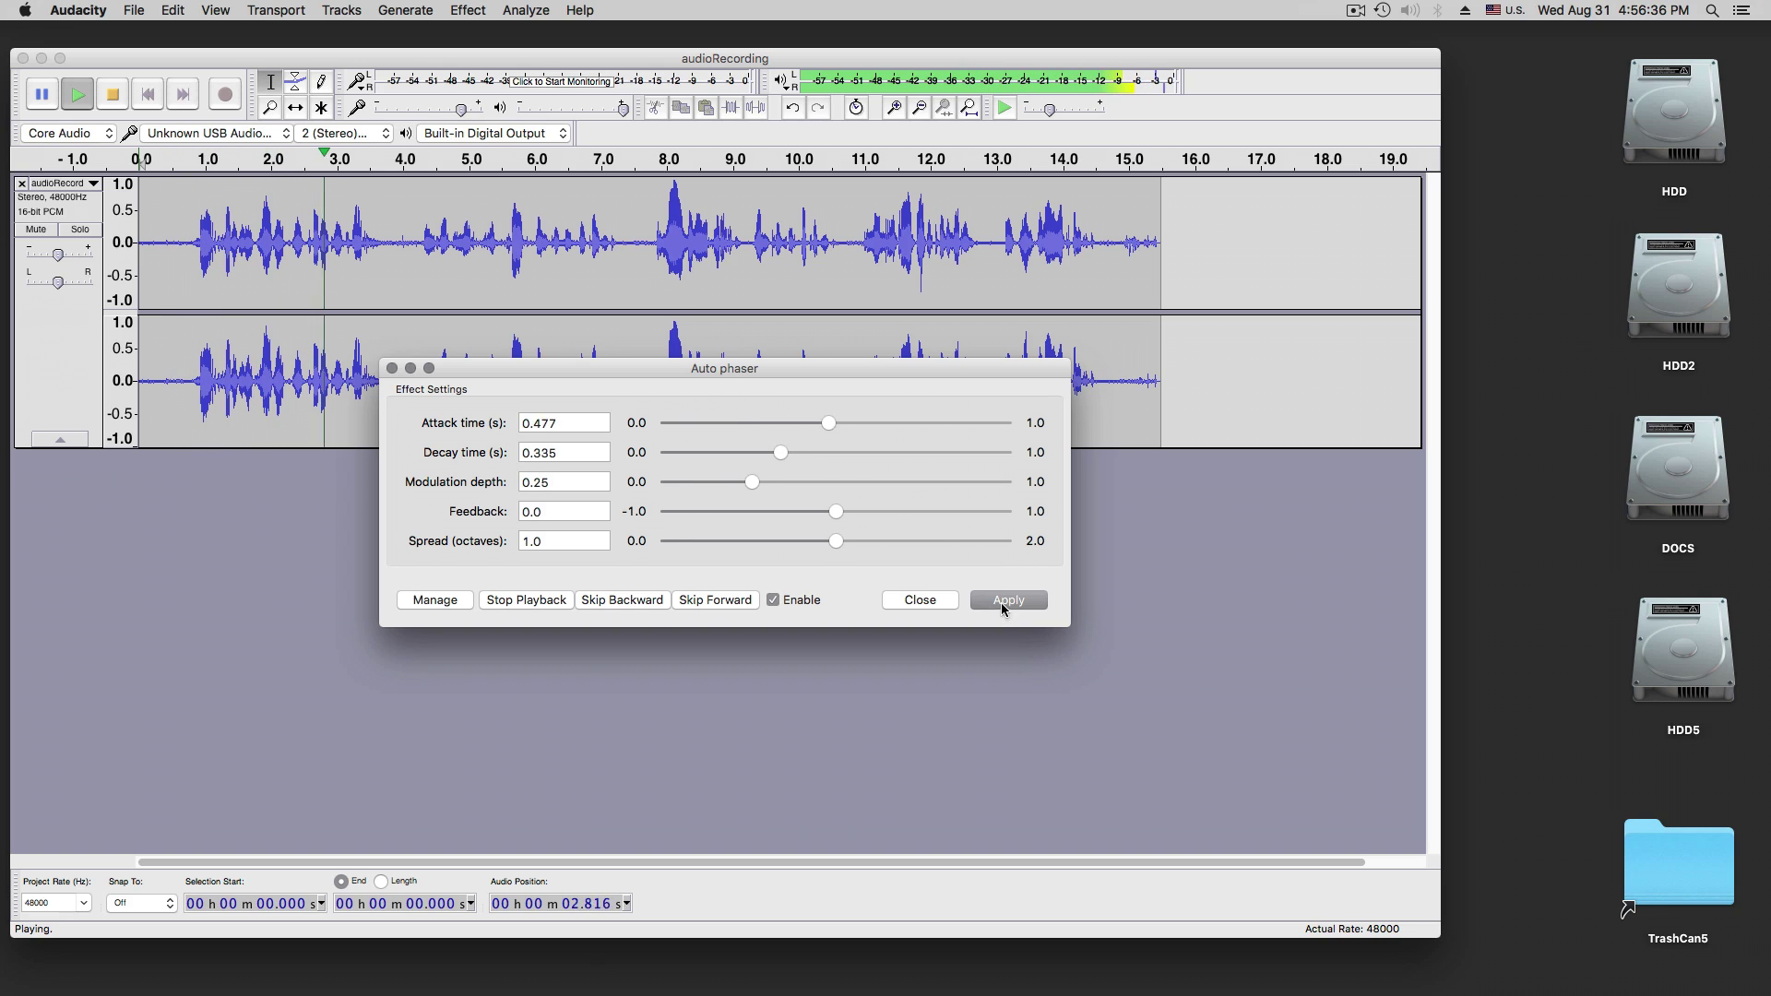
left_click(1003, 600)
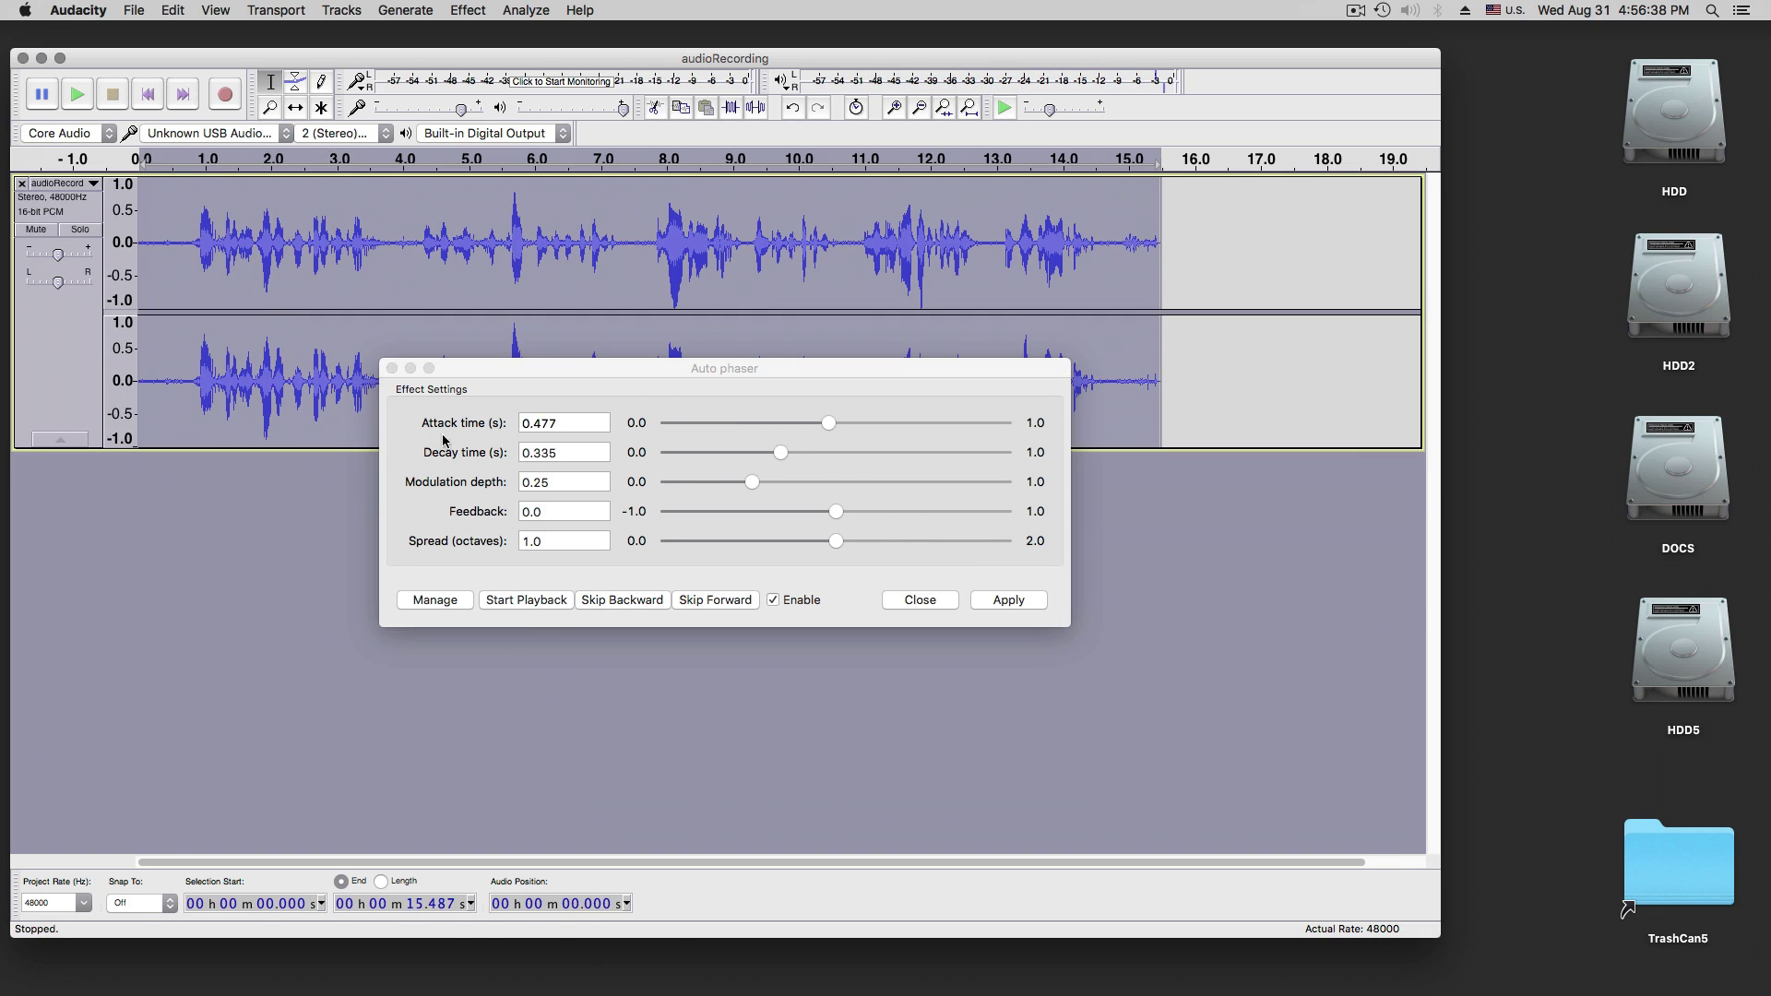
left_click(392, 368)
- Play the recording from the start to hear the applied Auto phaser effect
left_click(78, 96)
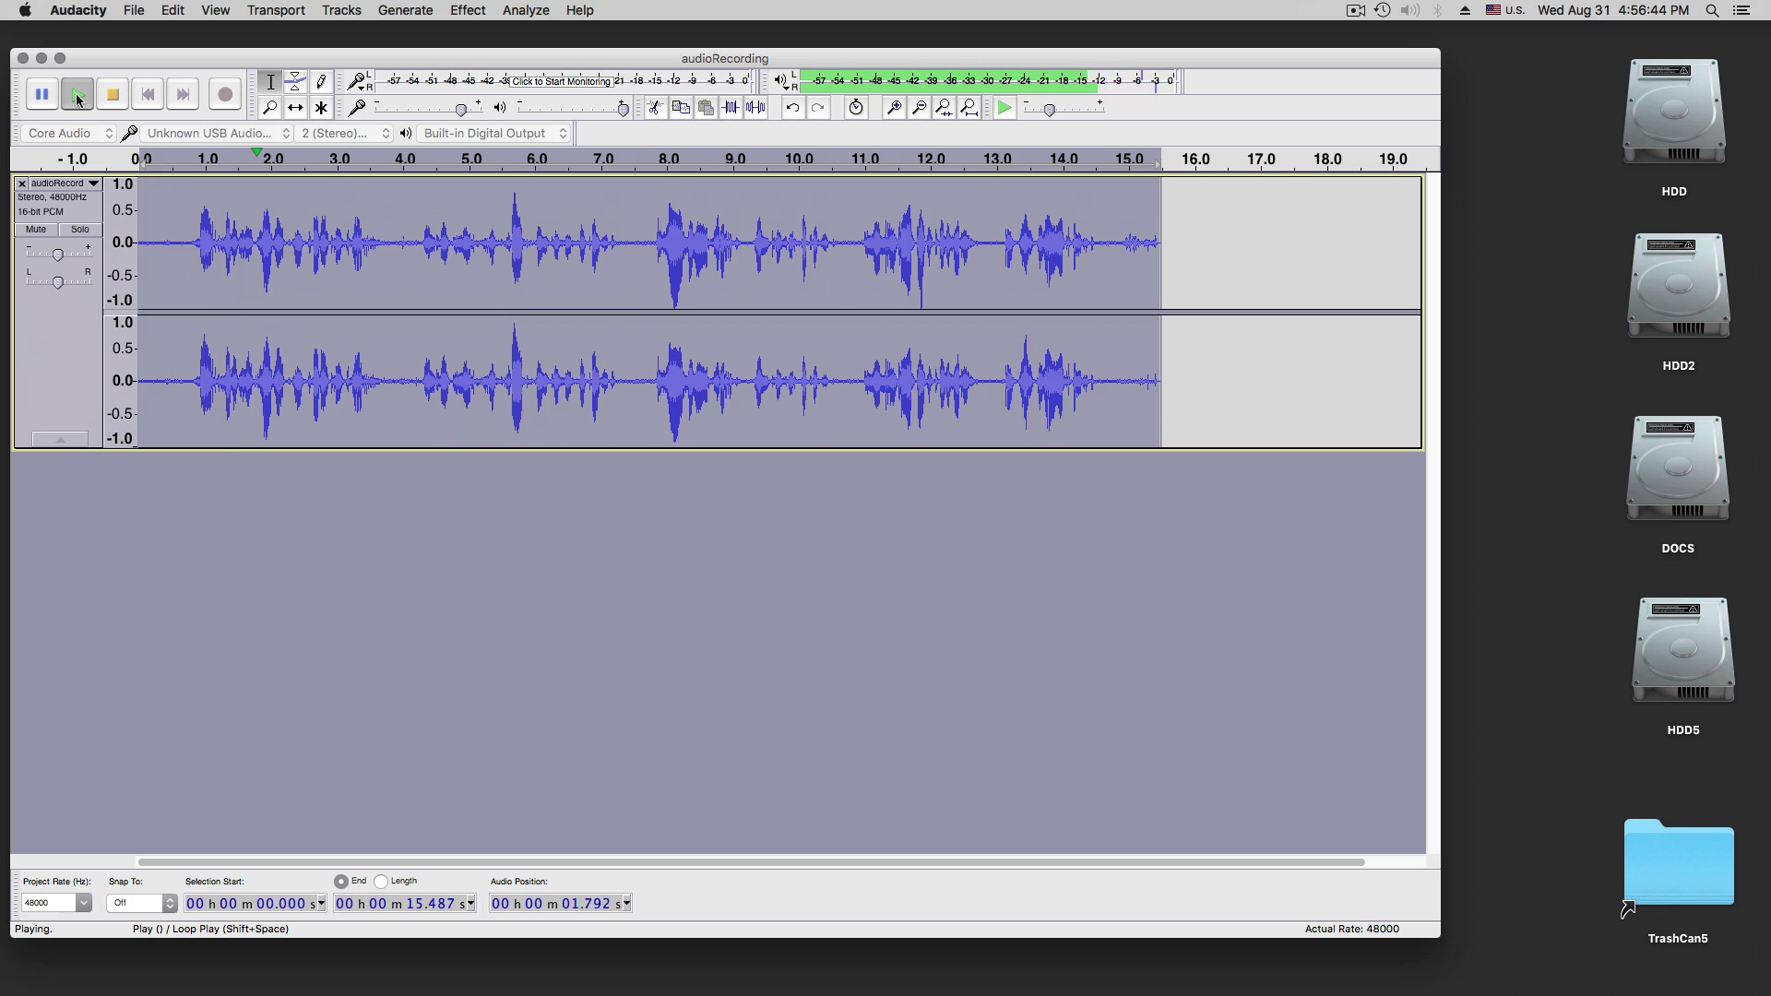
left_click(78, 96)
- Apply Wahwah with LFO frequency 1.9 Hz, start phase 160°, depth 40%, resonance 3.9, frequency offset 55% and output gain -1 dB, and play the result
left_click(469, 11)
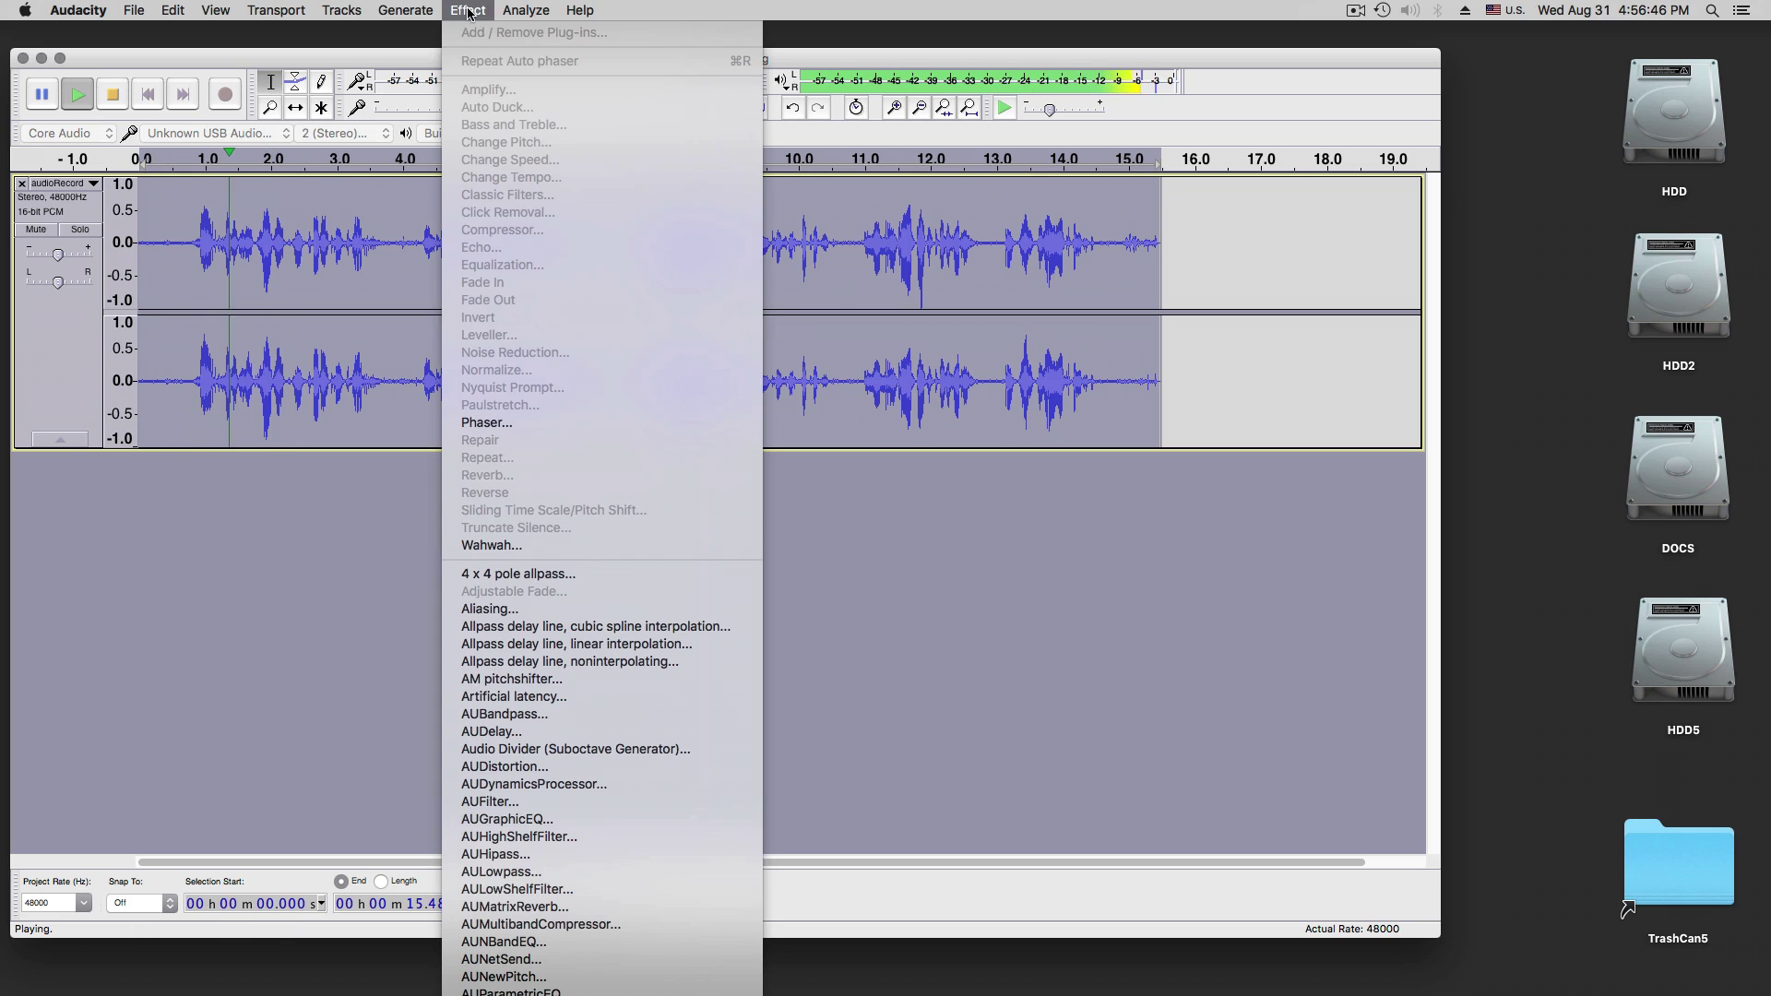
left_click(491, 545)
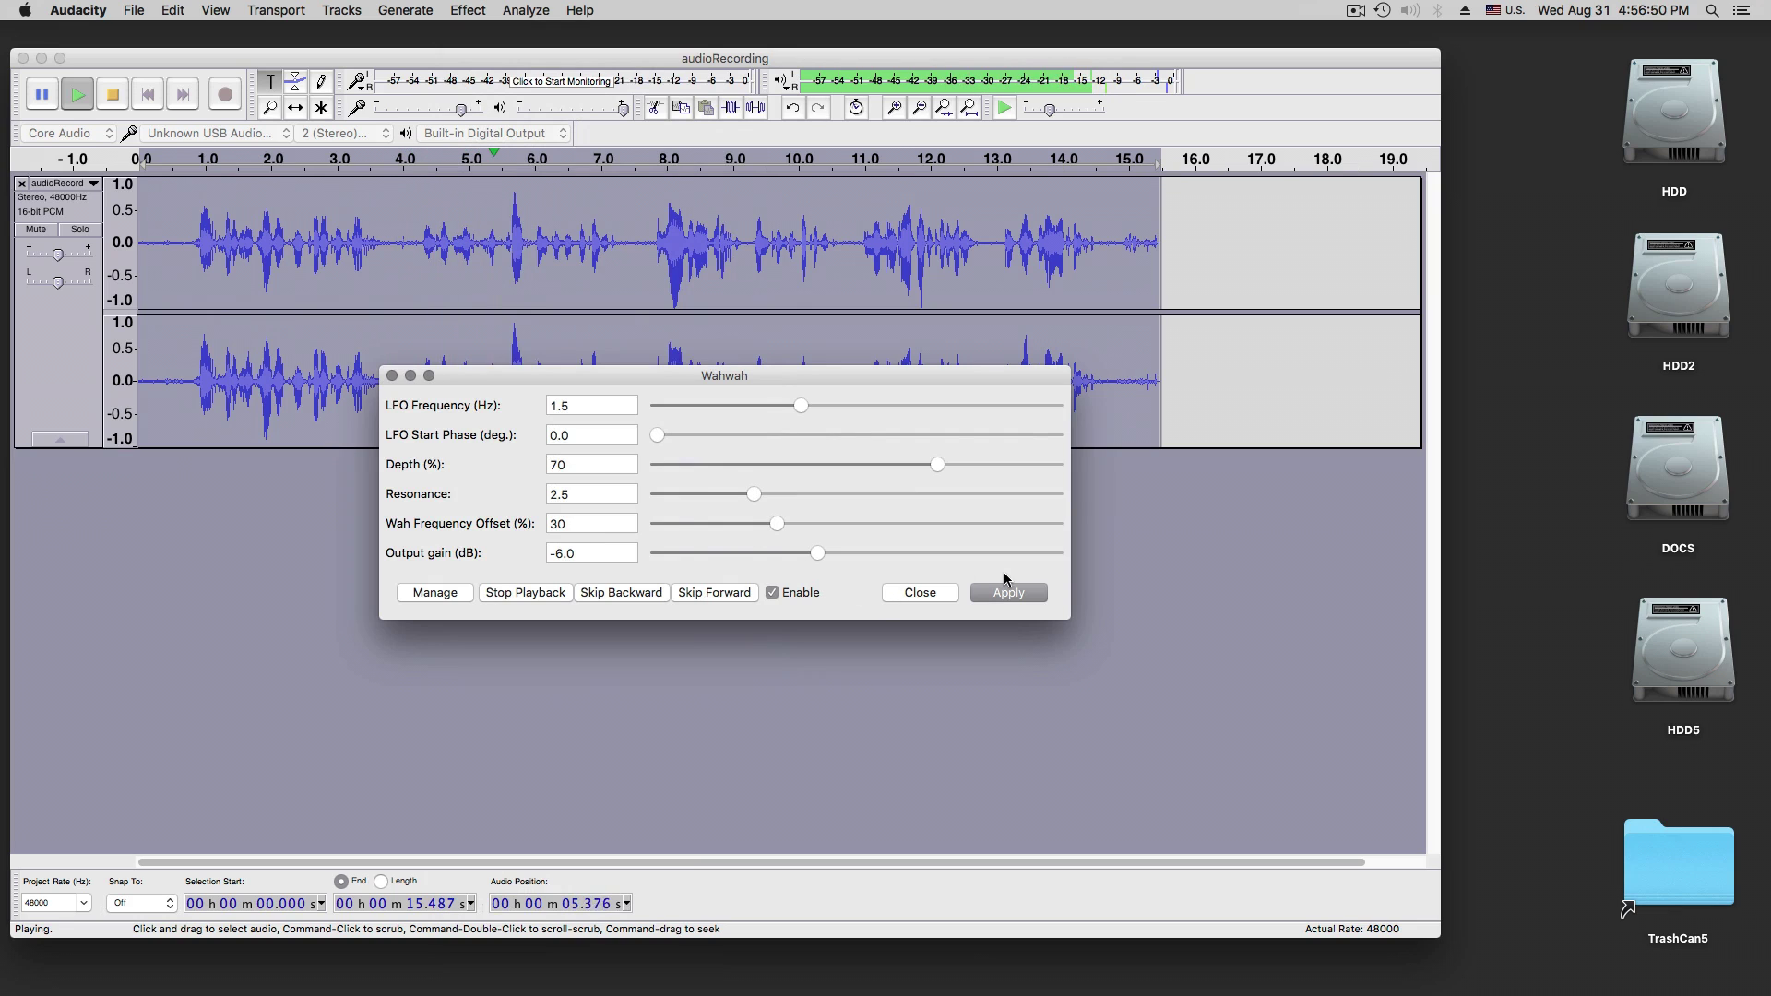
mouse_move(800, 405)
left_mouse_down()
mouse_move(935, 418)
mouse_move(775, 428)
left_mouse_up()
left_click_drag(661, 439, 828, 439)
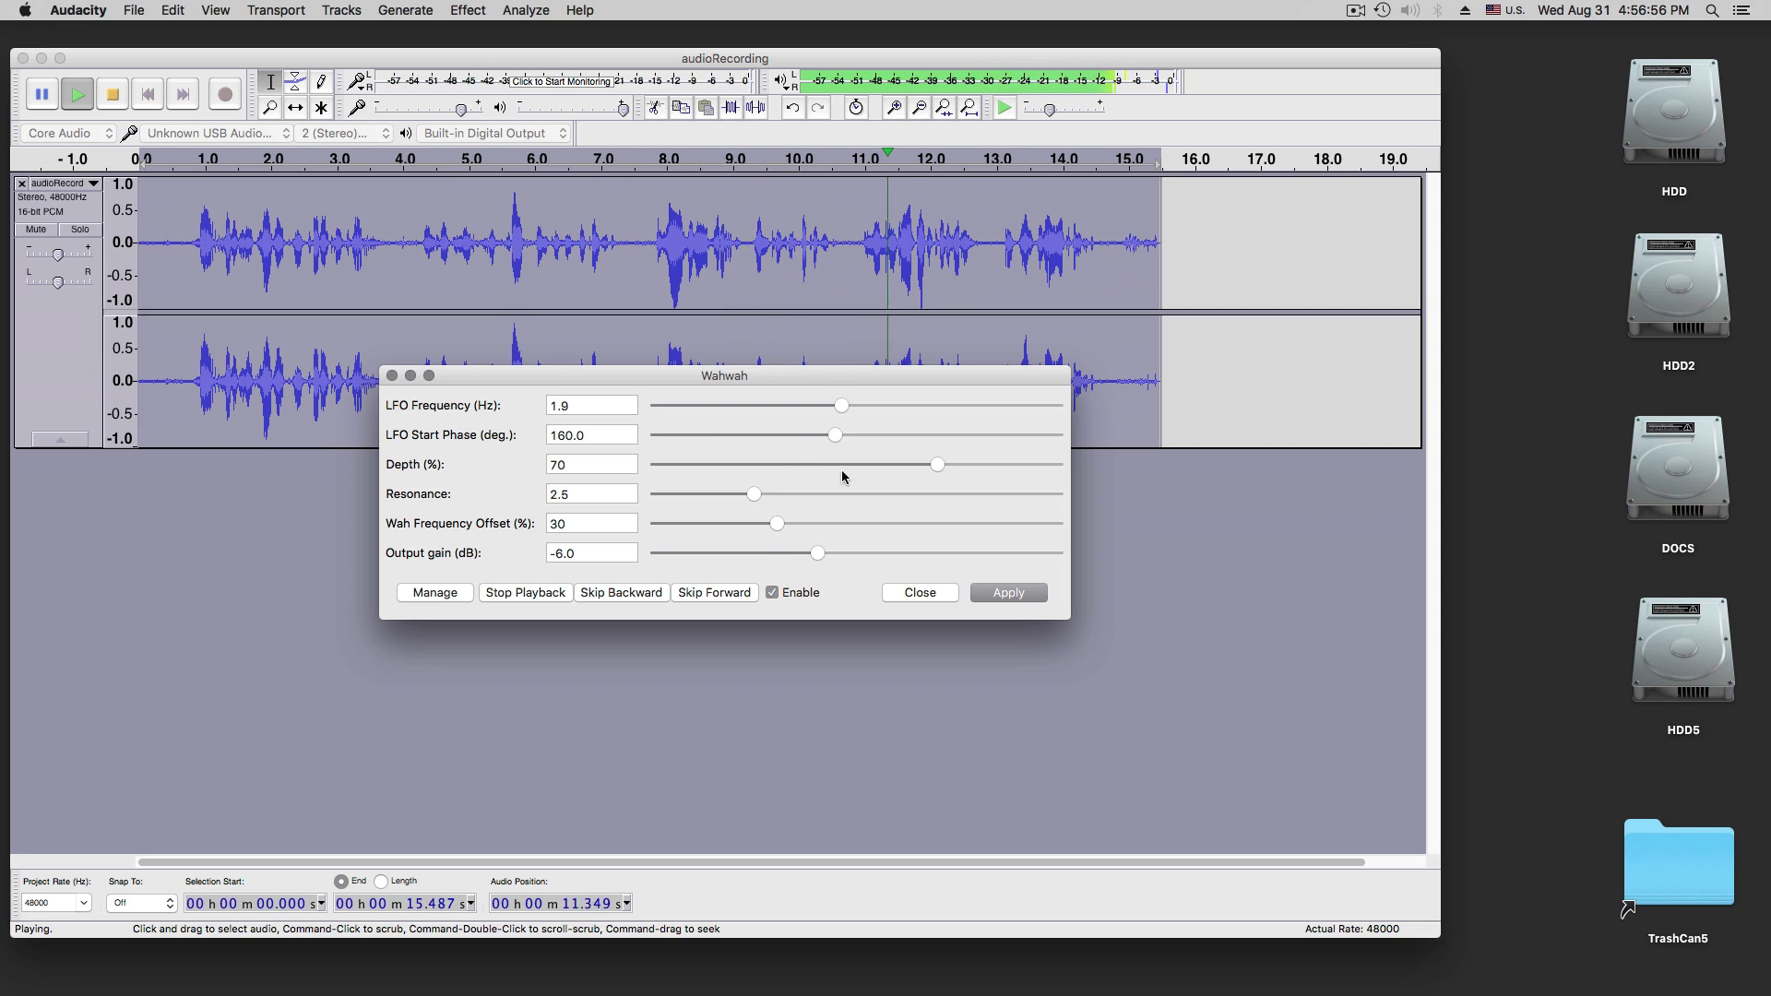
left_click_drag(931, 467, 850, 551)
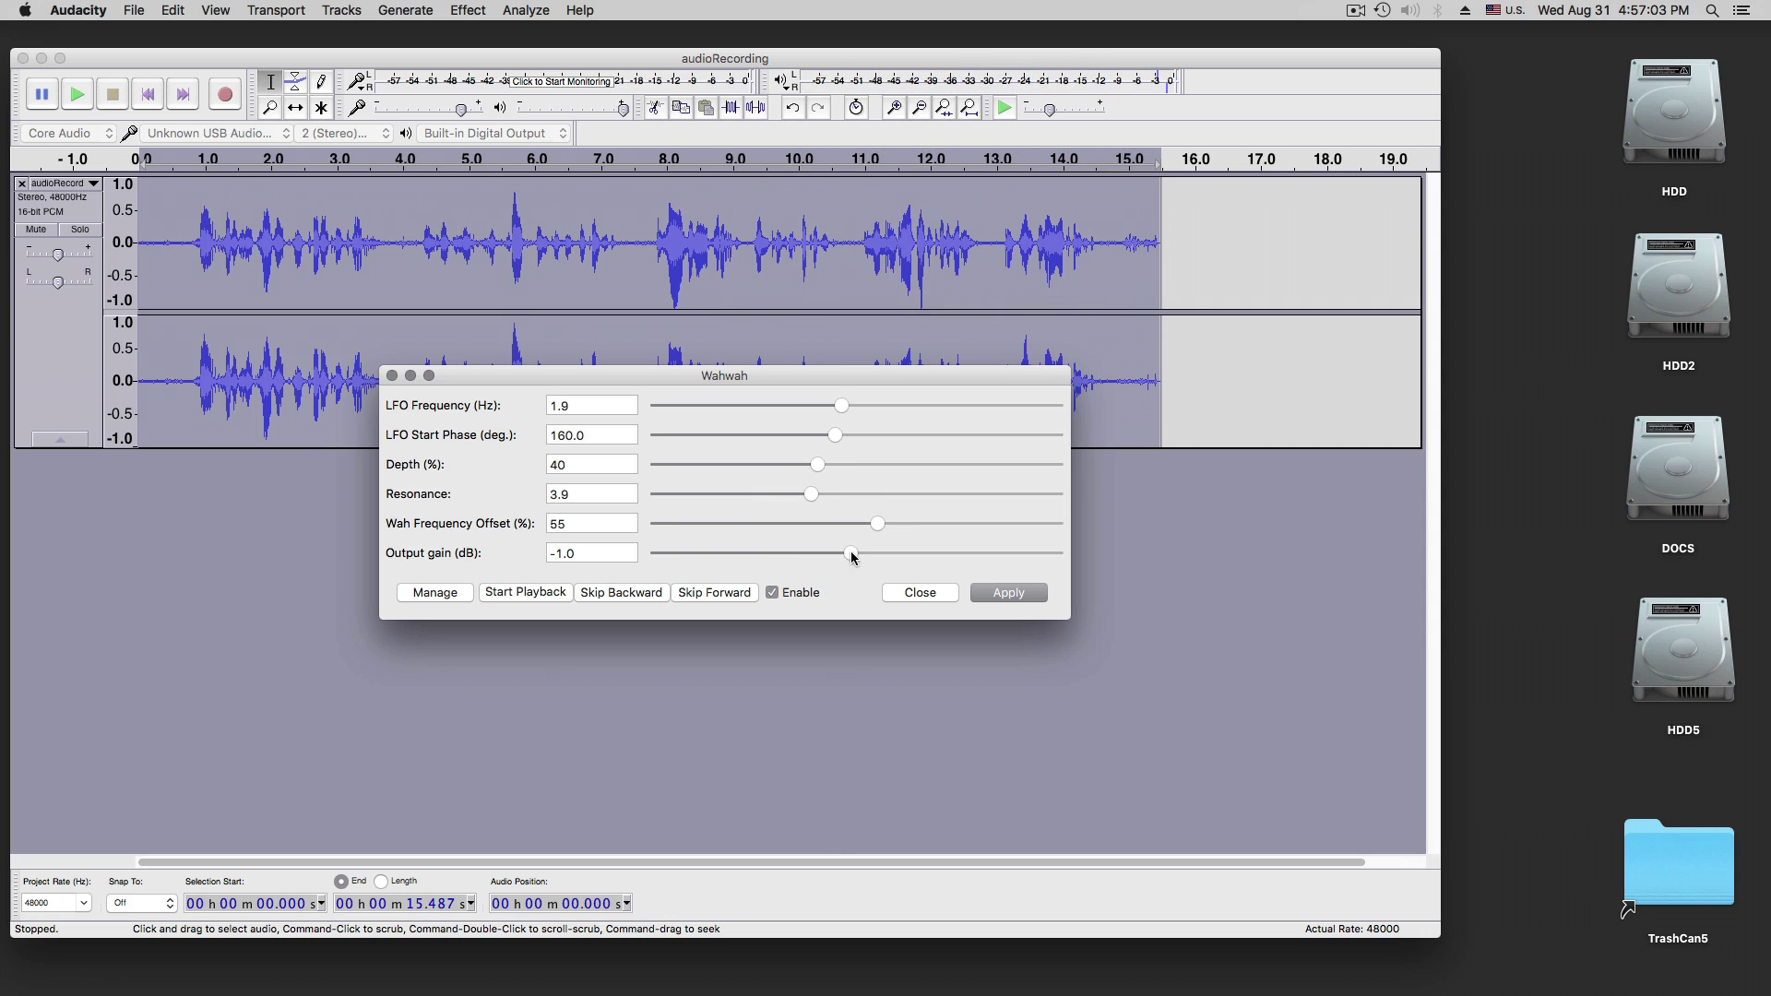
left_click(1000, 593)
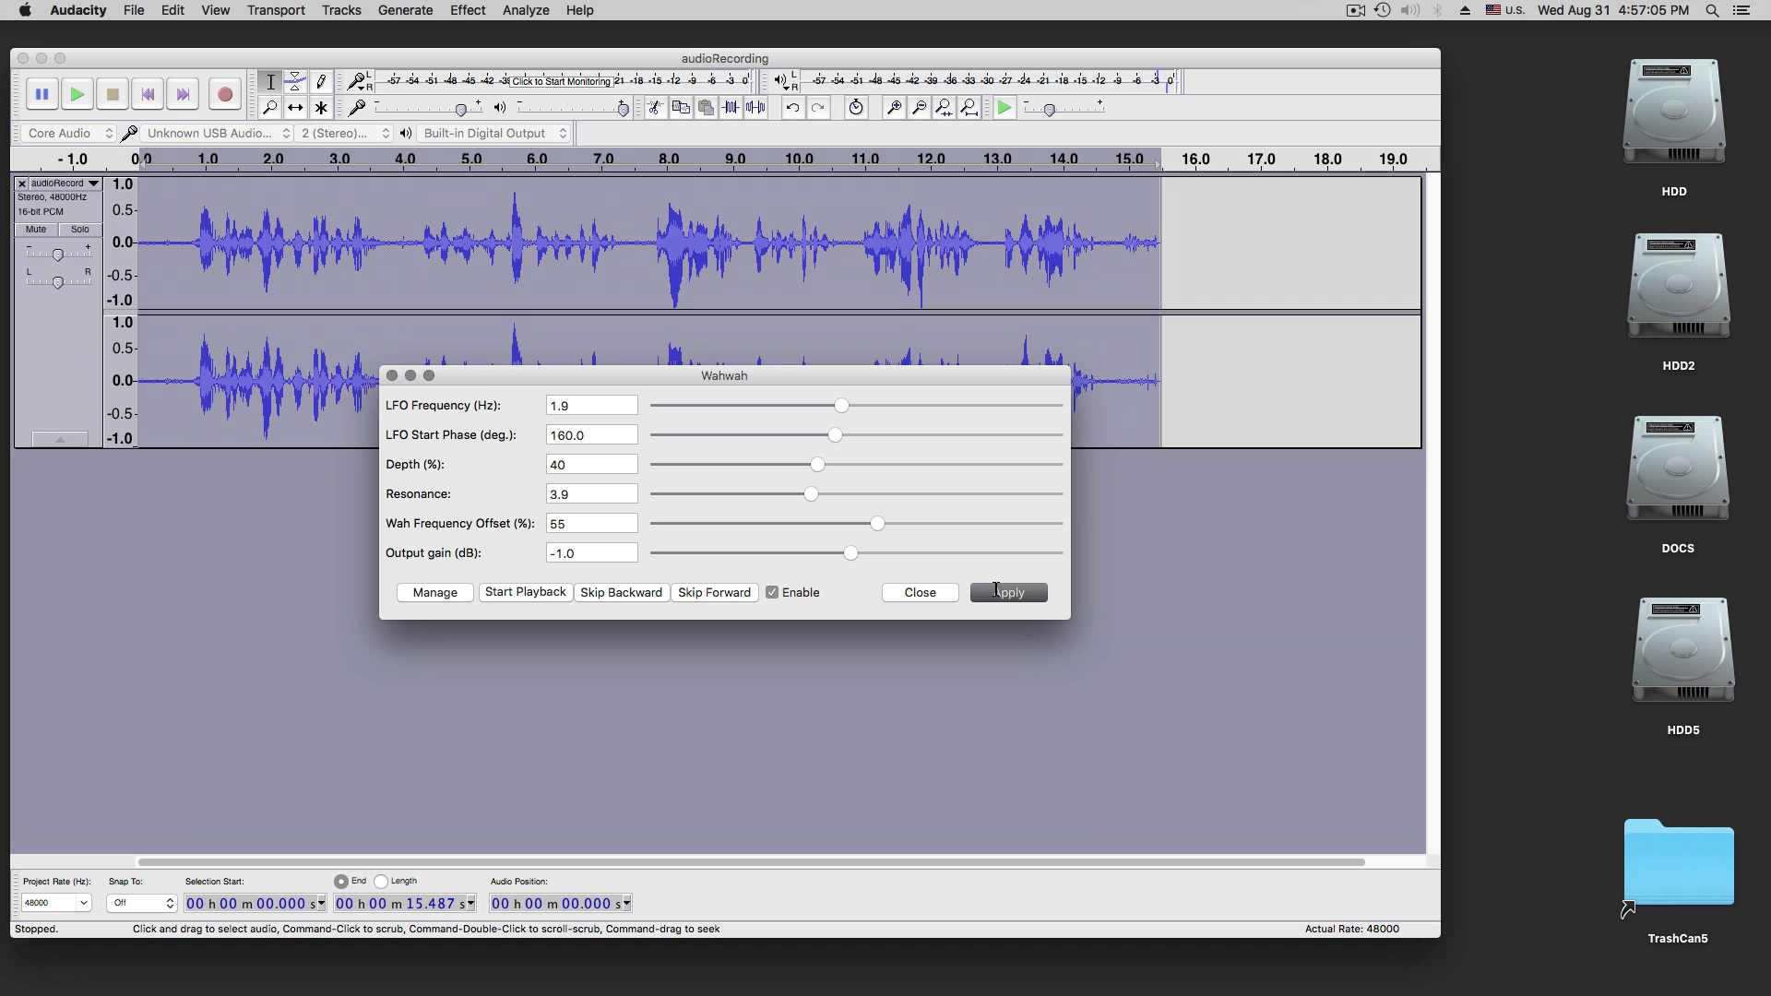
left_click(392, 377)
left_click(78, 98)
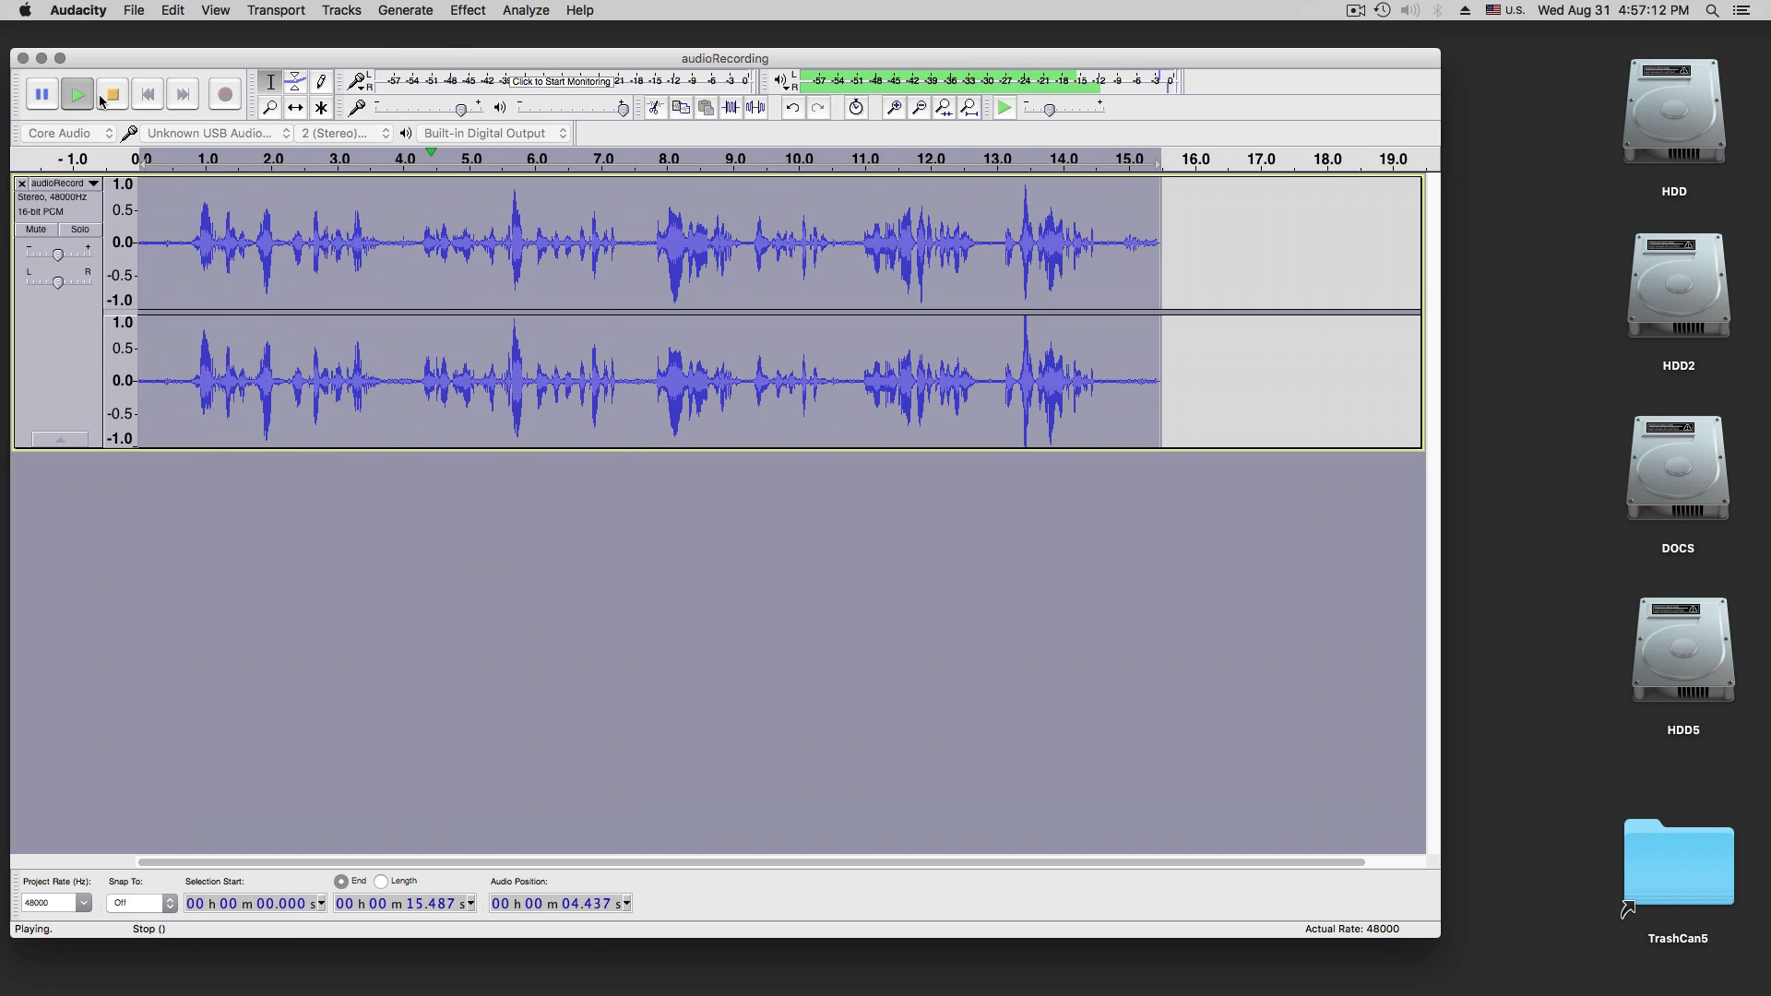
key("space")
- Preview the Change Pitch effect on the recording with the starting pitch set to A in octave 6
left_click(469, 10)
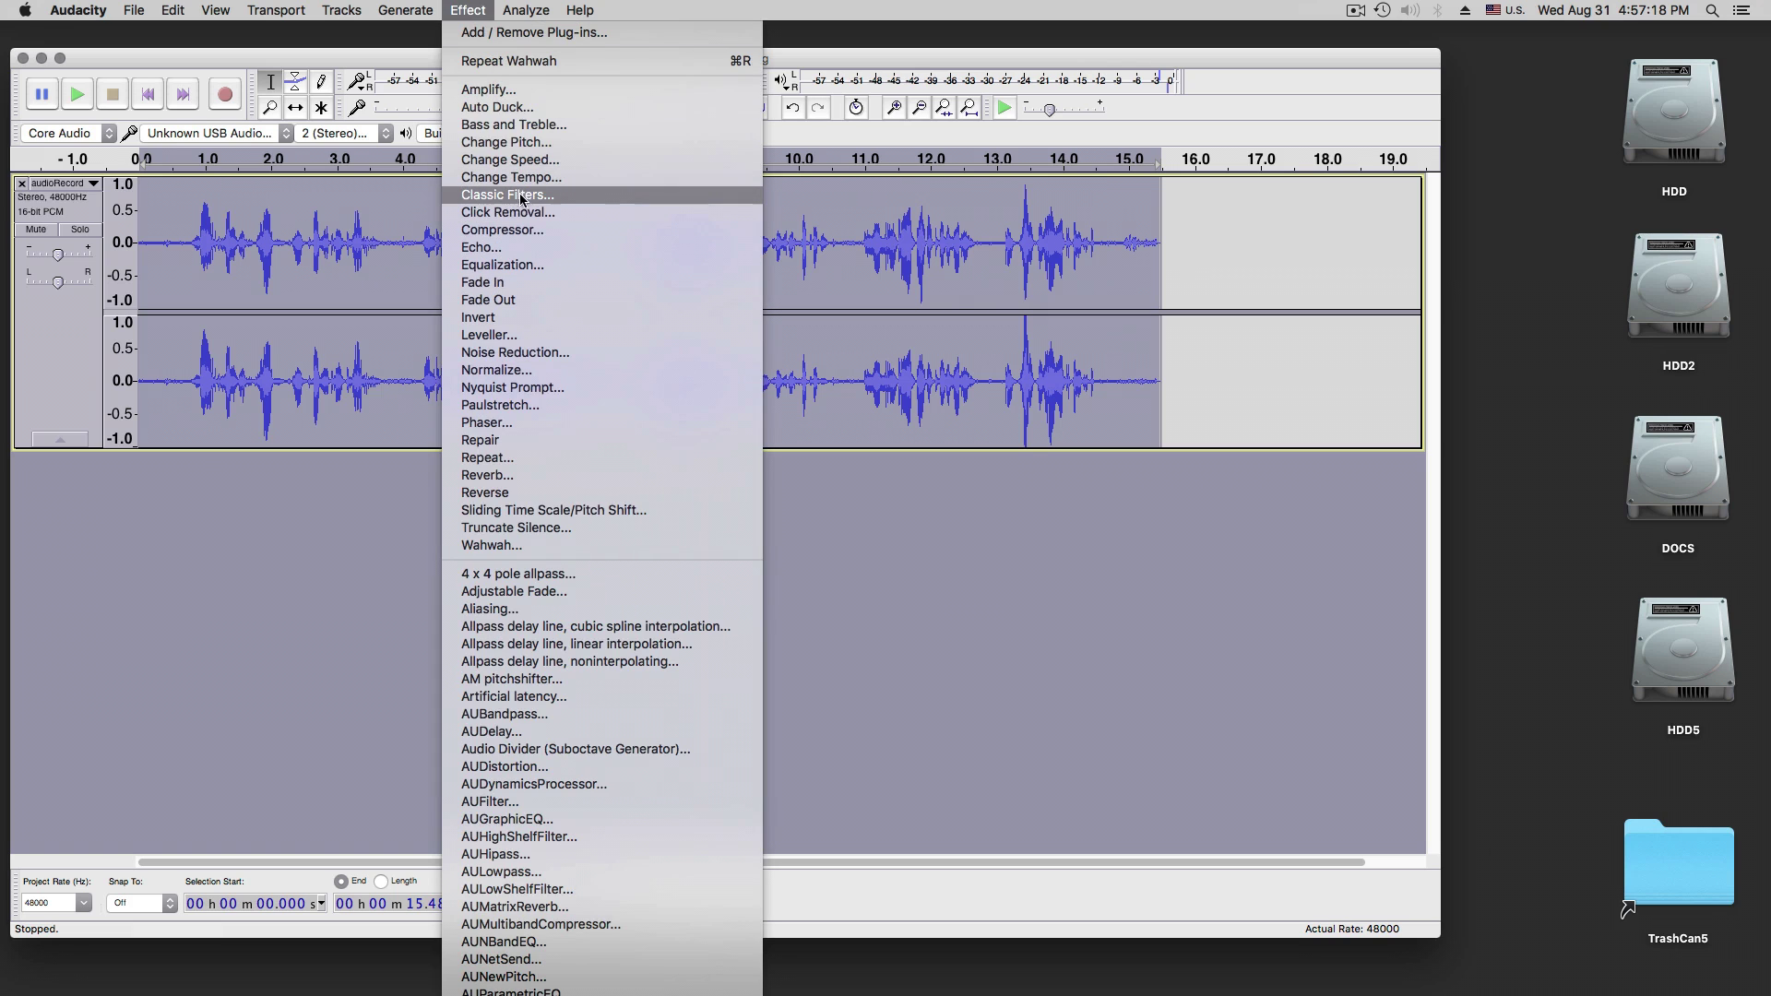
left_click(522, 143)
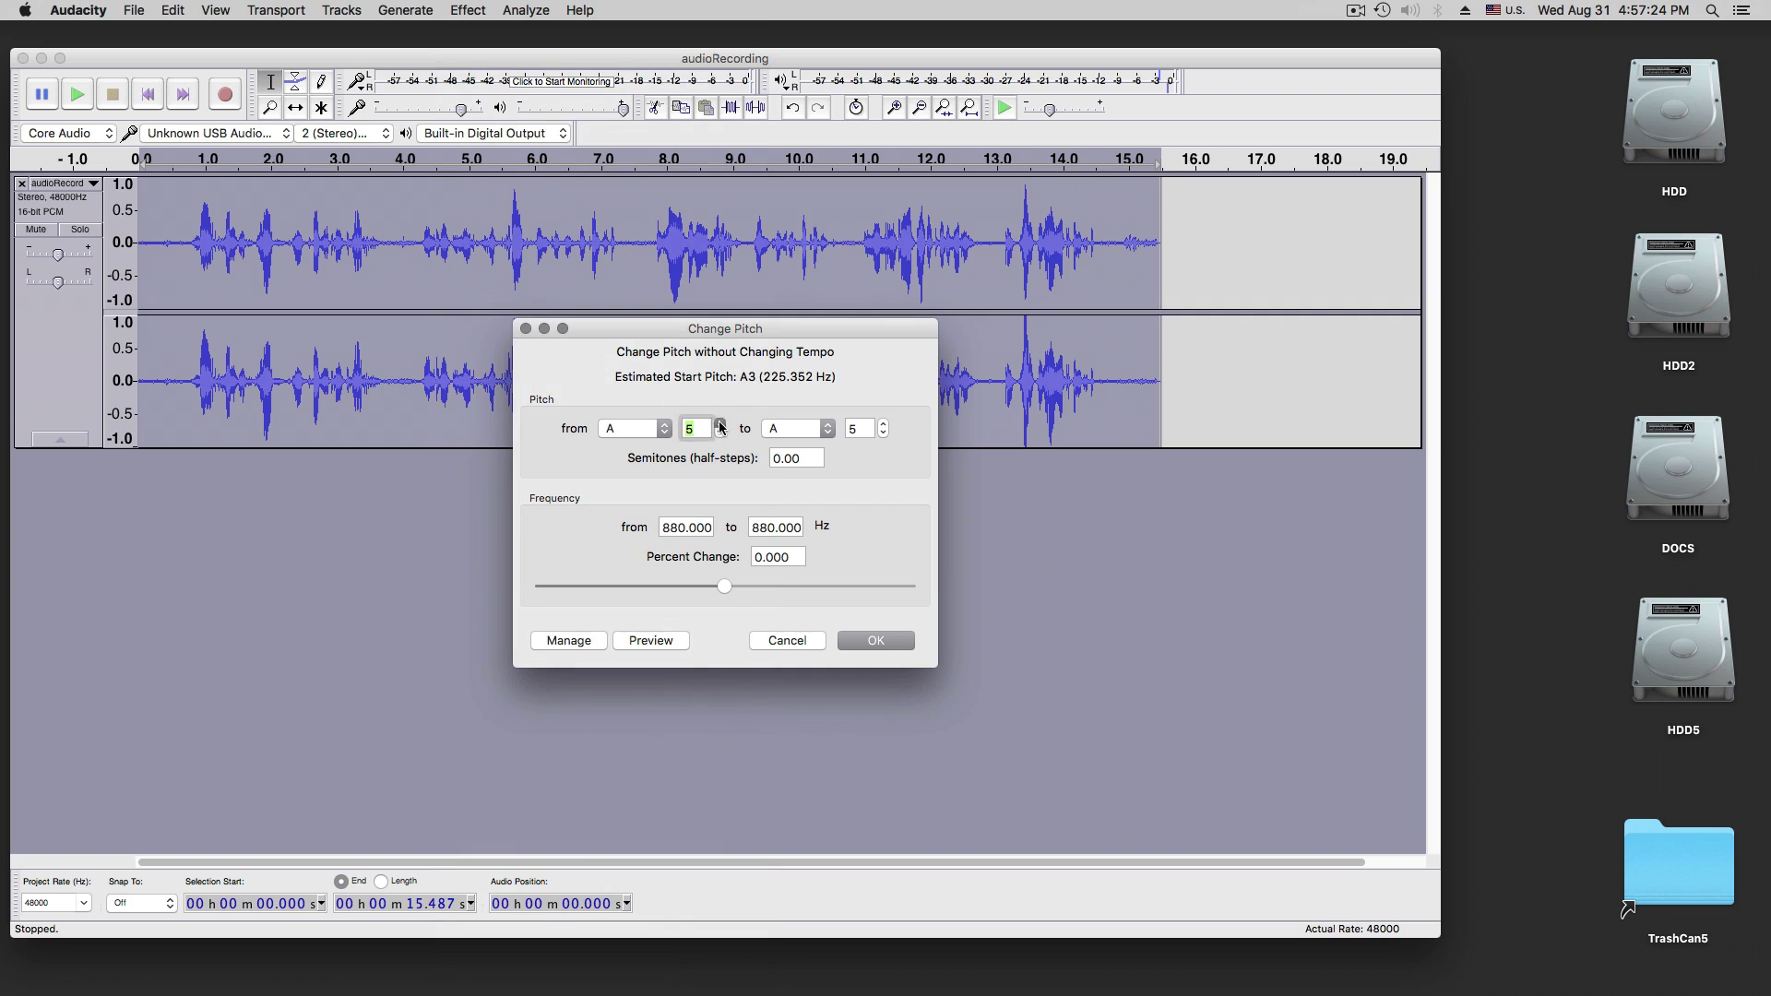
left_click(681, 643)
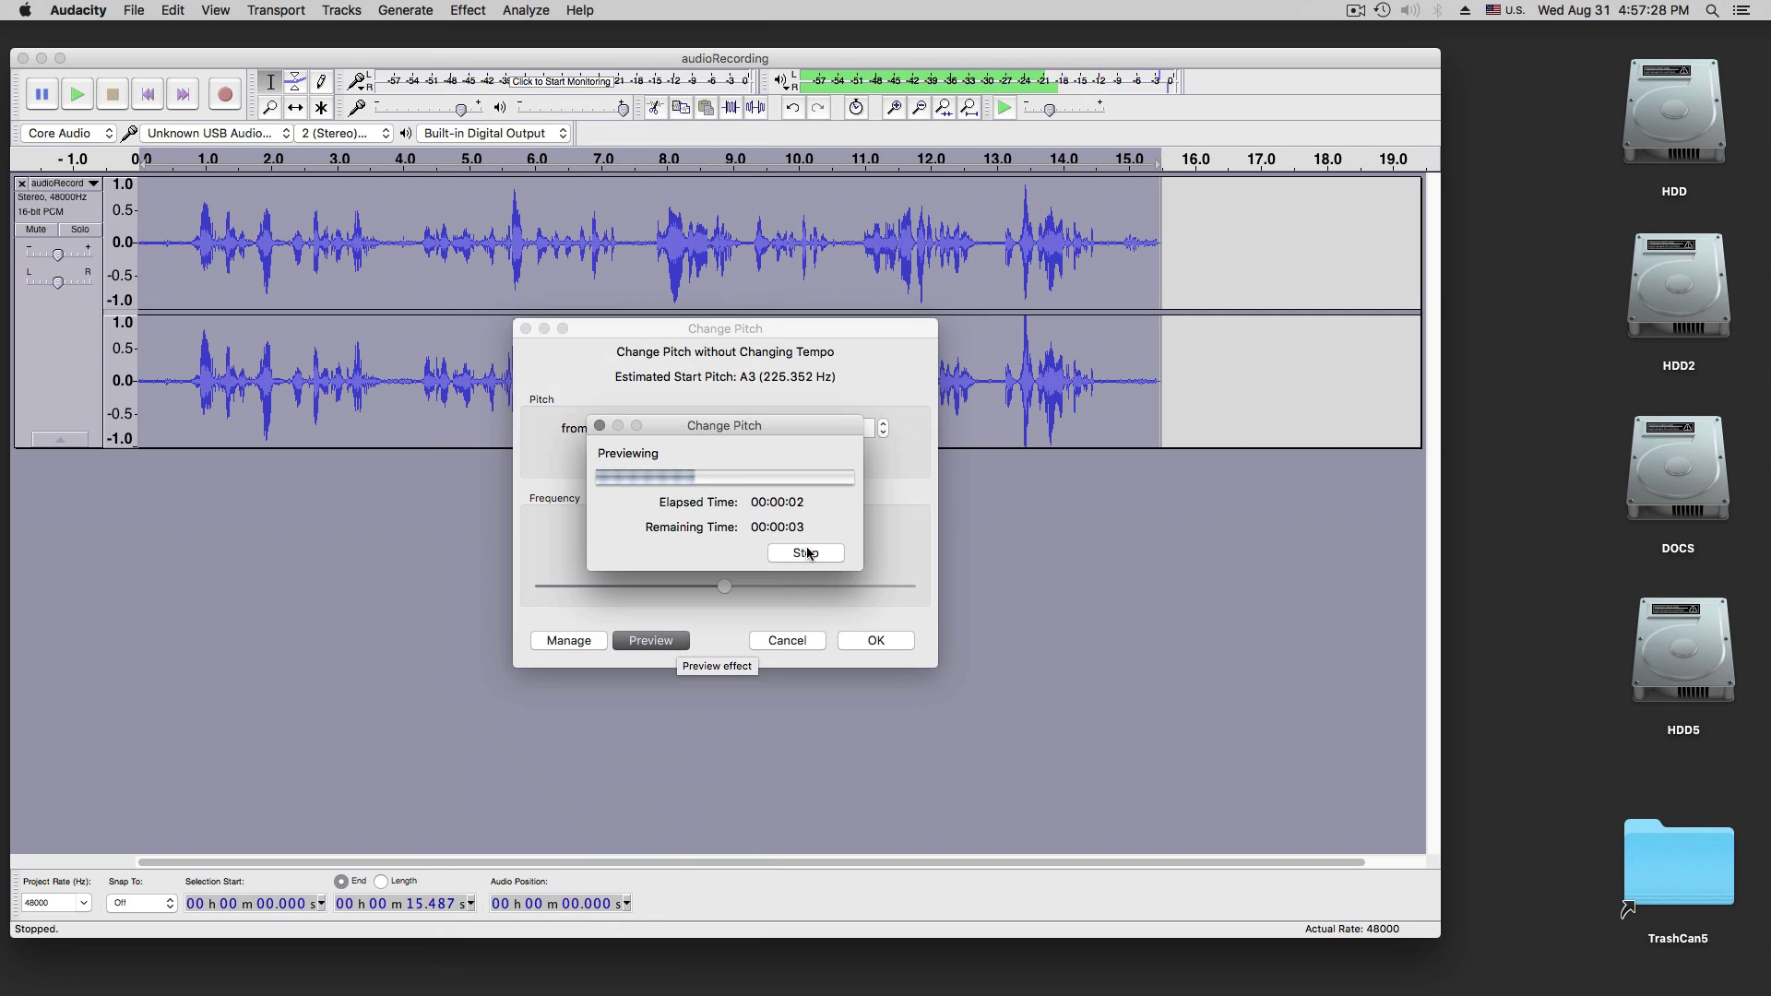
left_click(807, 552)
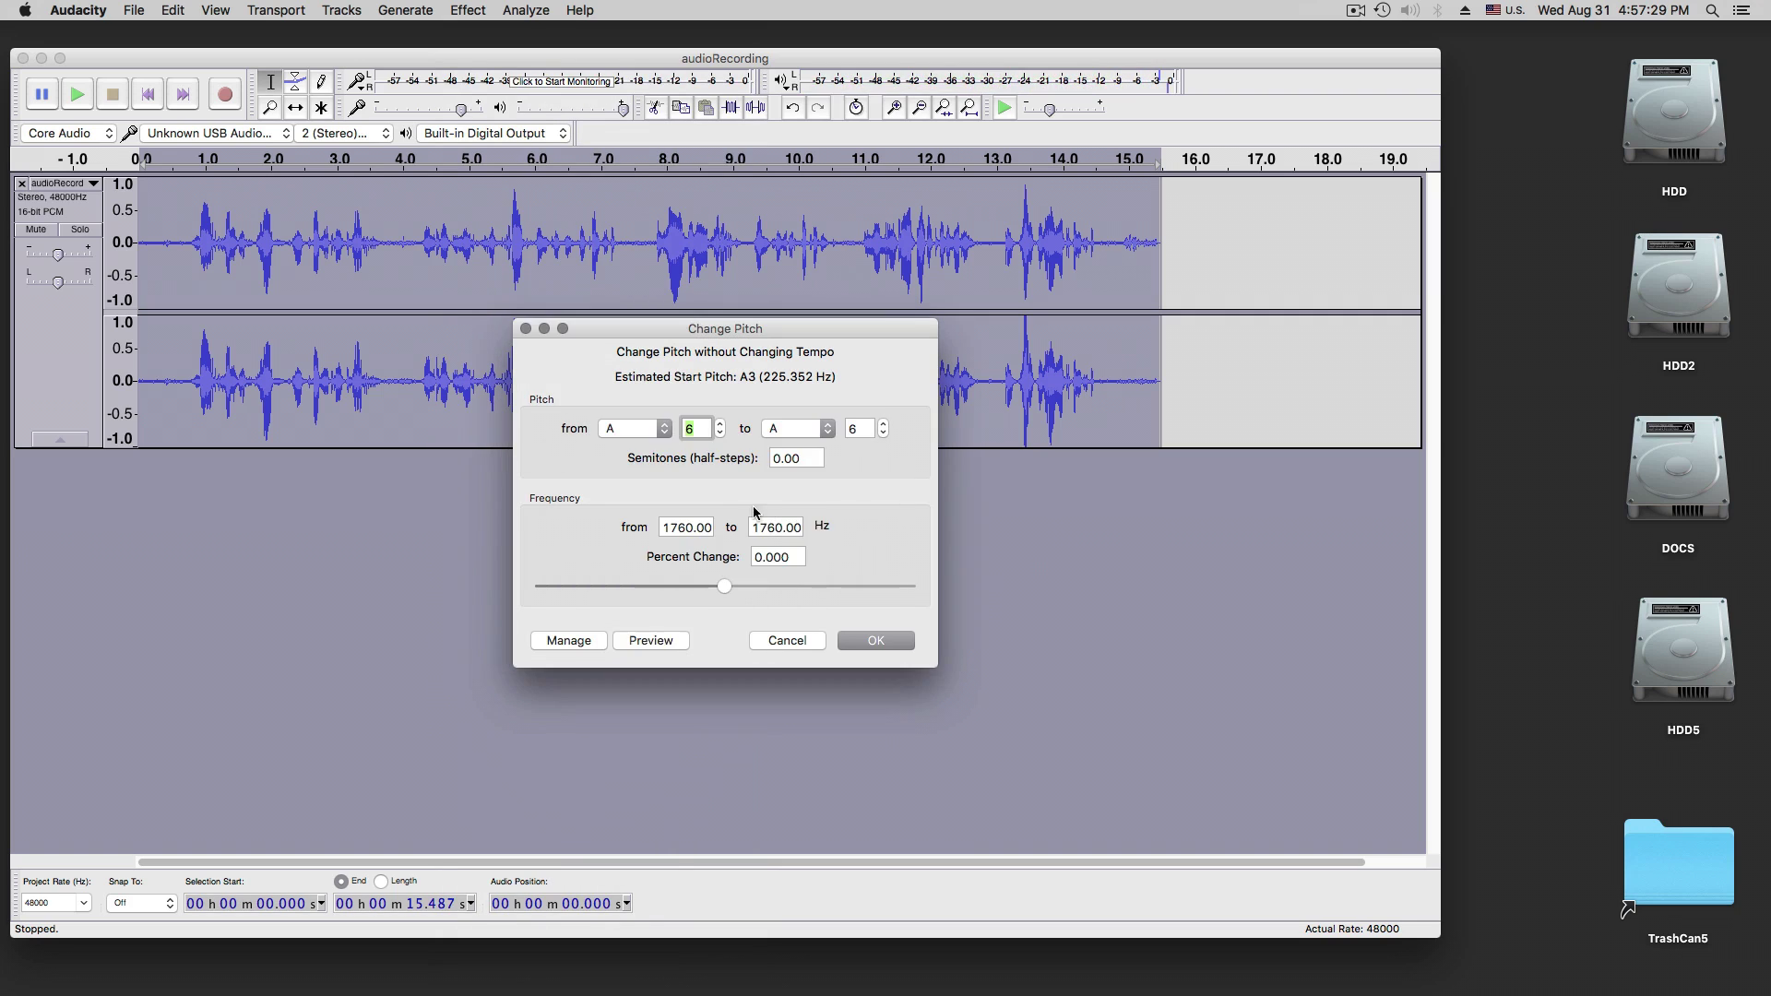
- Preview and apply a pitch change from A to F in octave 9, and play the changed recording
left_click(663, 434)
left_click(664, 434)
left_click(802, 430)
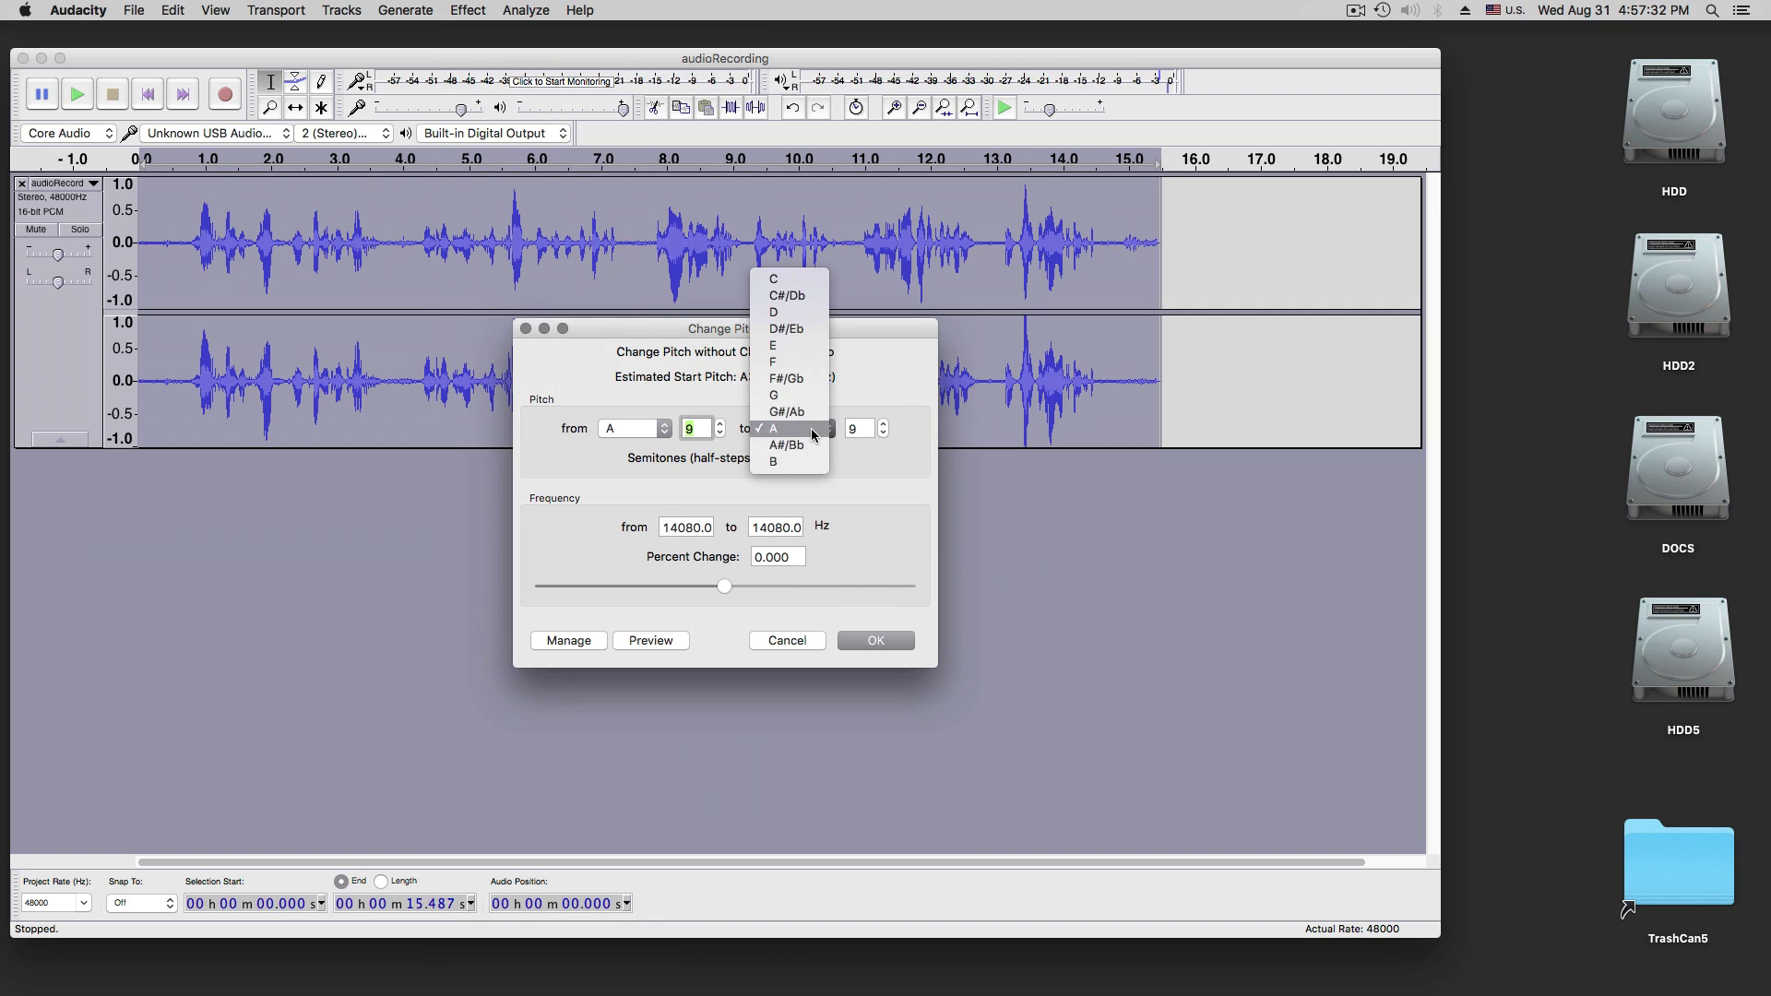
left_click(811, 365)
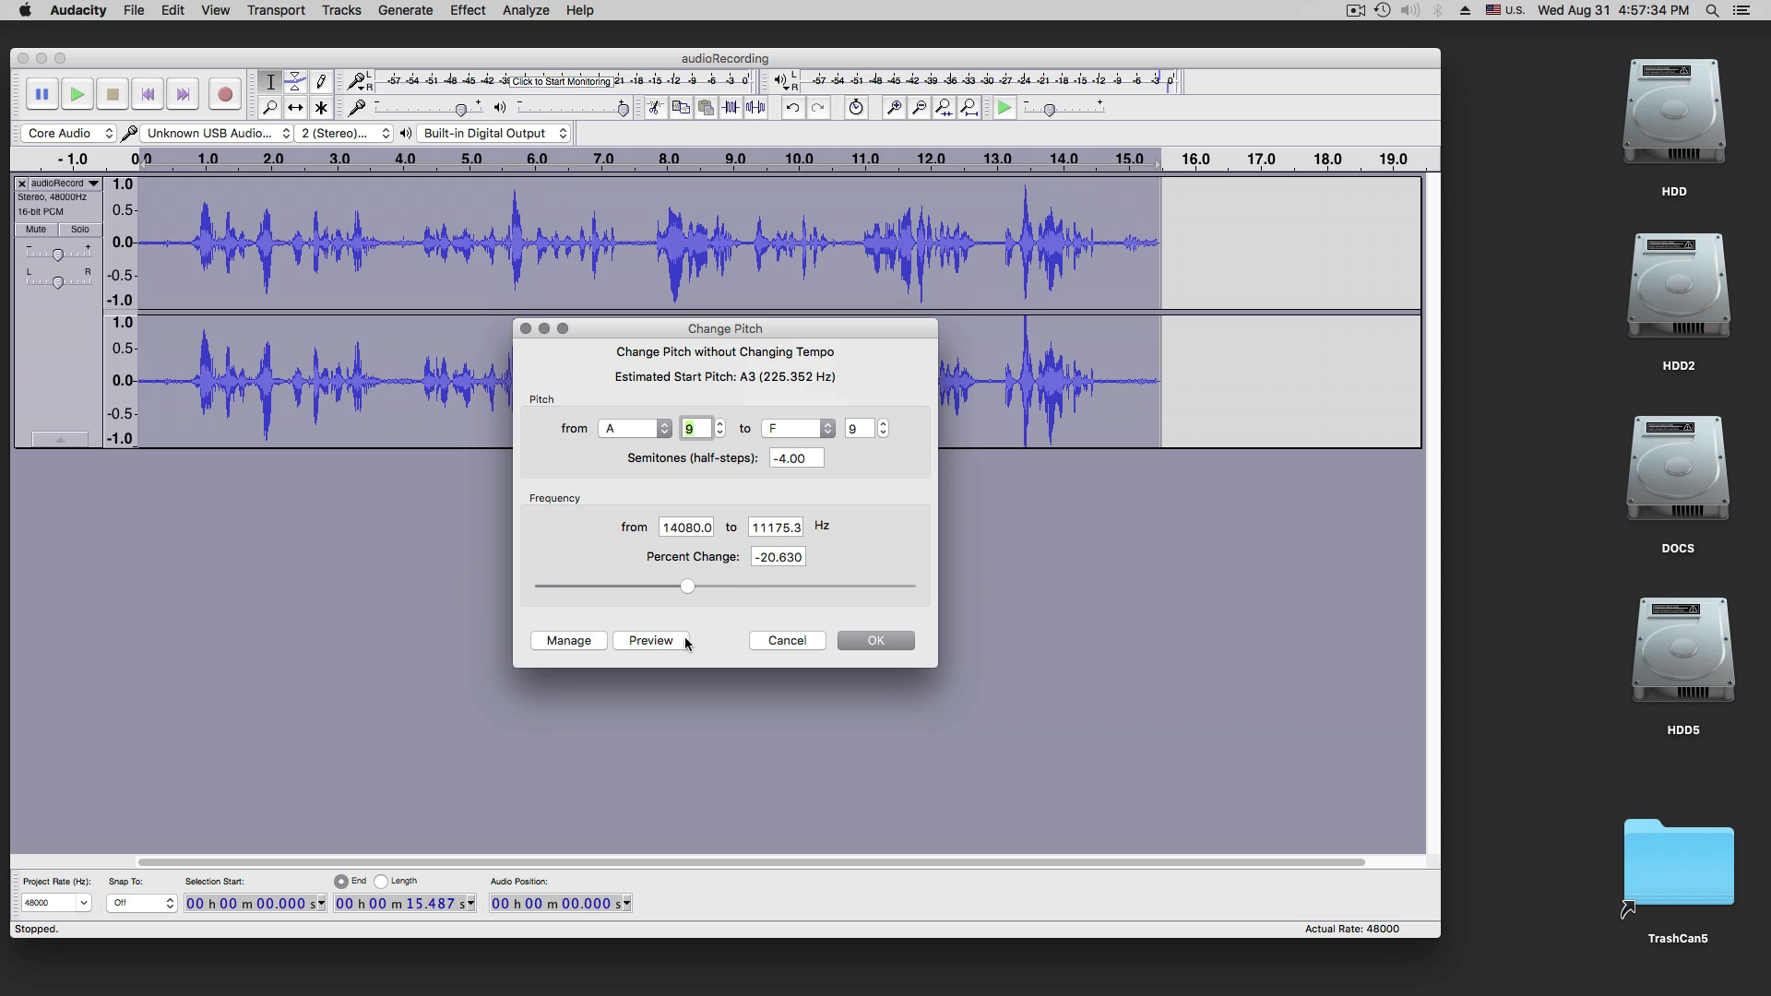
left_click(643, 643)
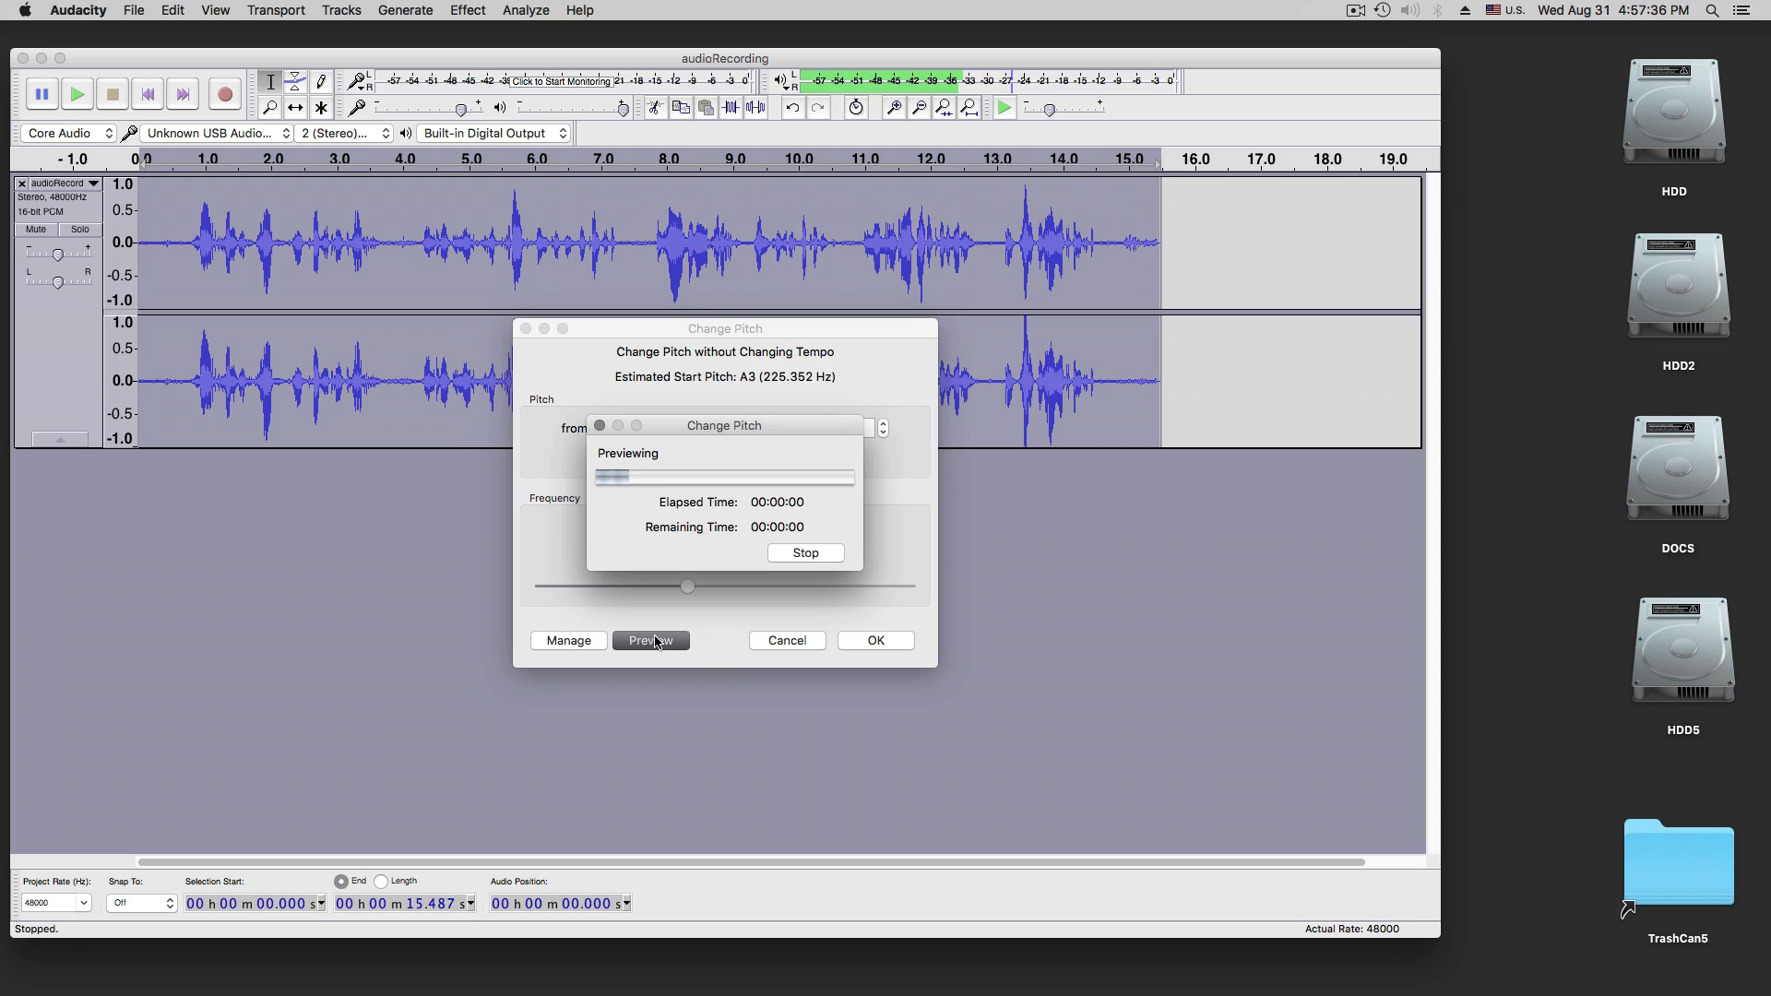
left_click(789, 554)
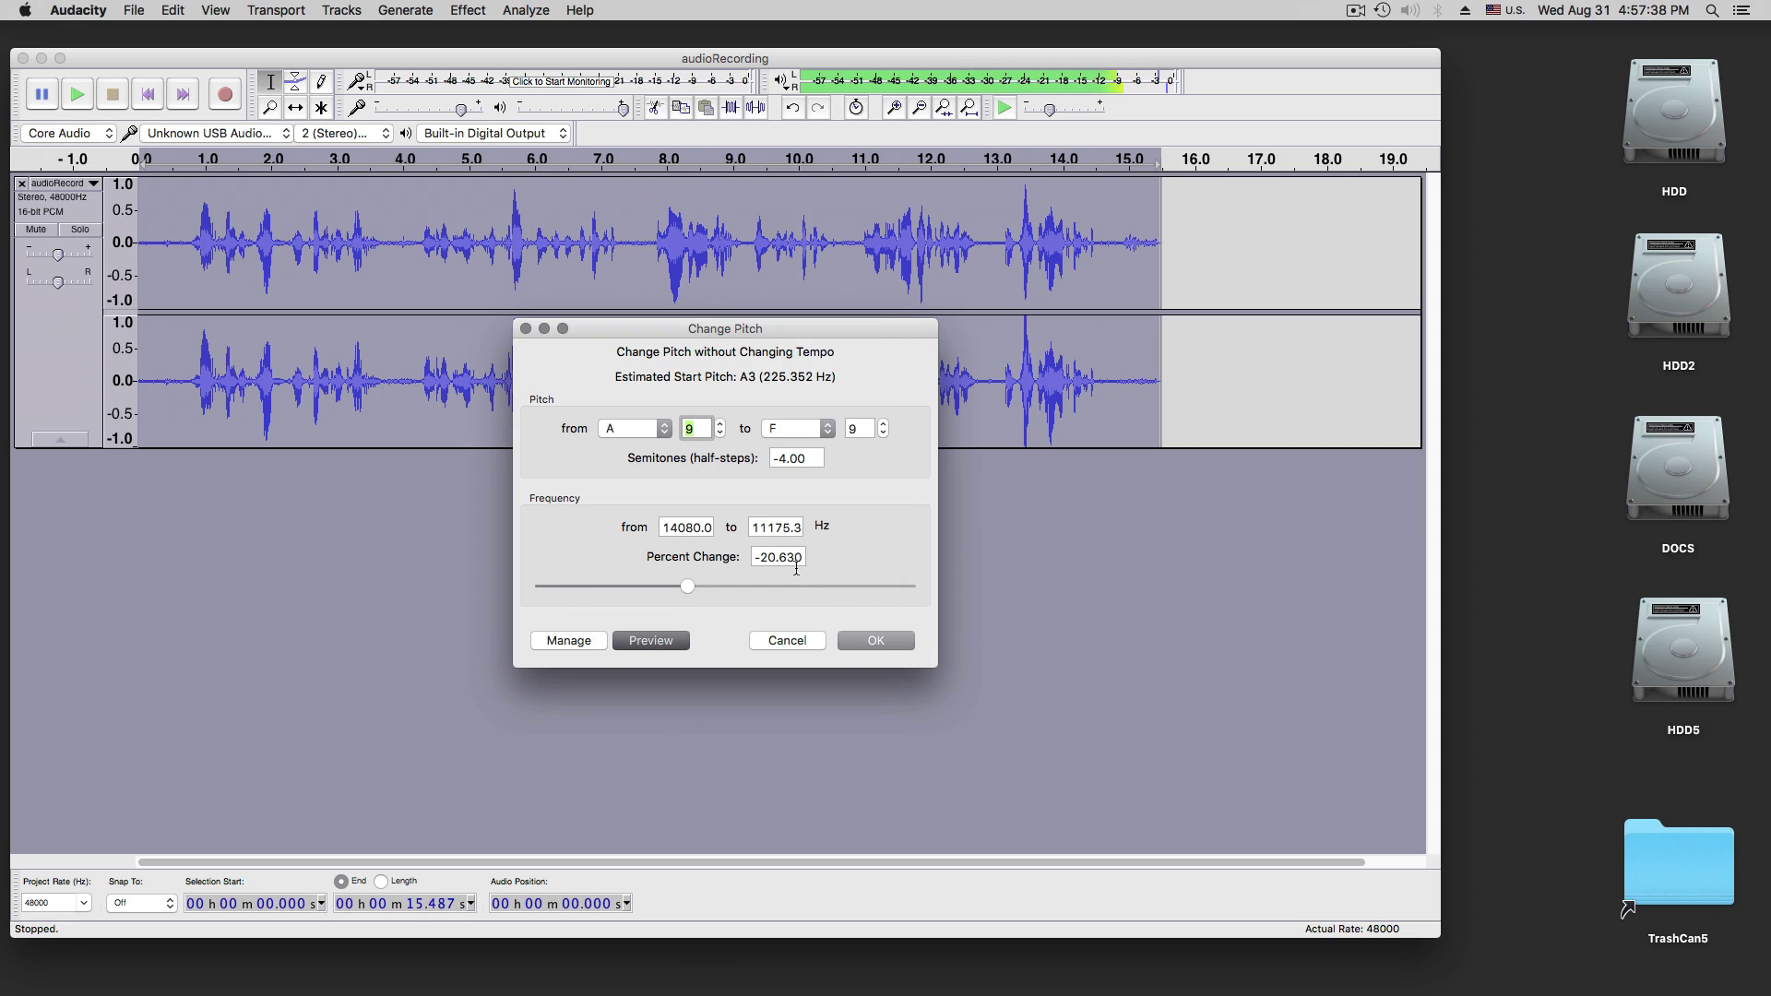
left_click(867, 643)
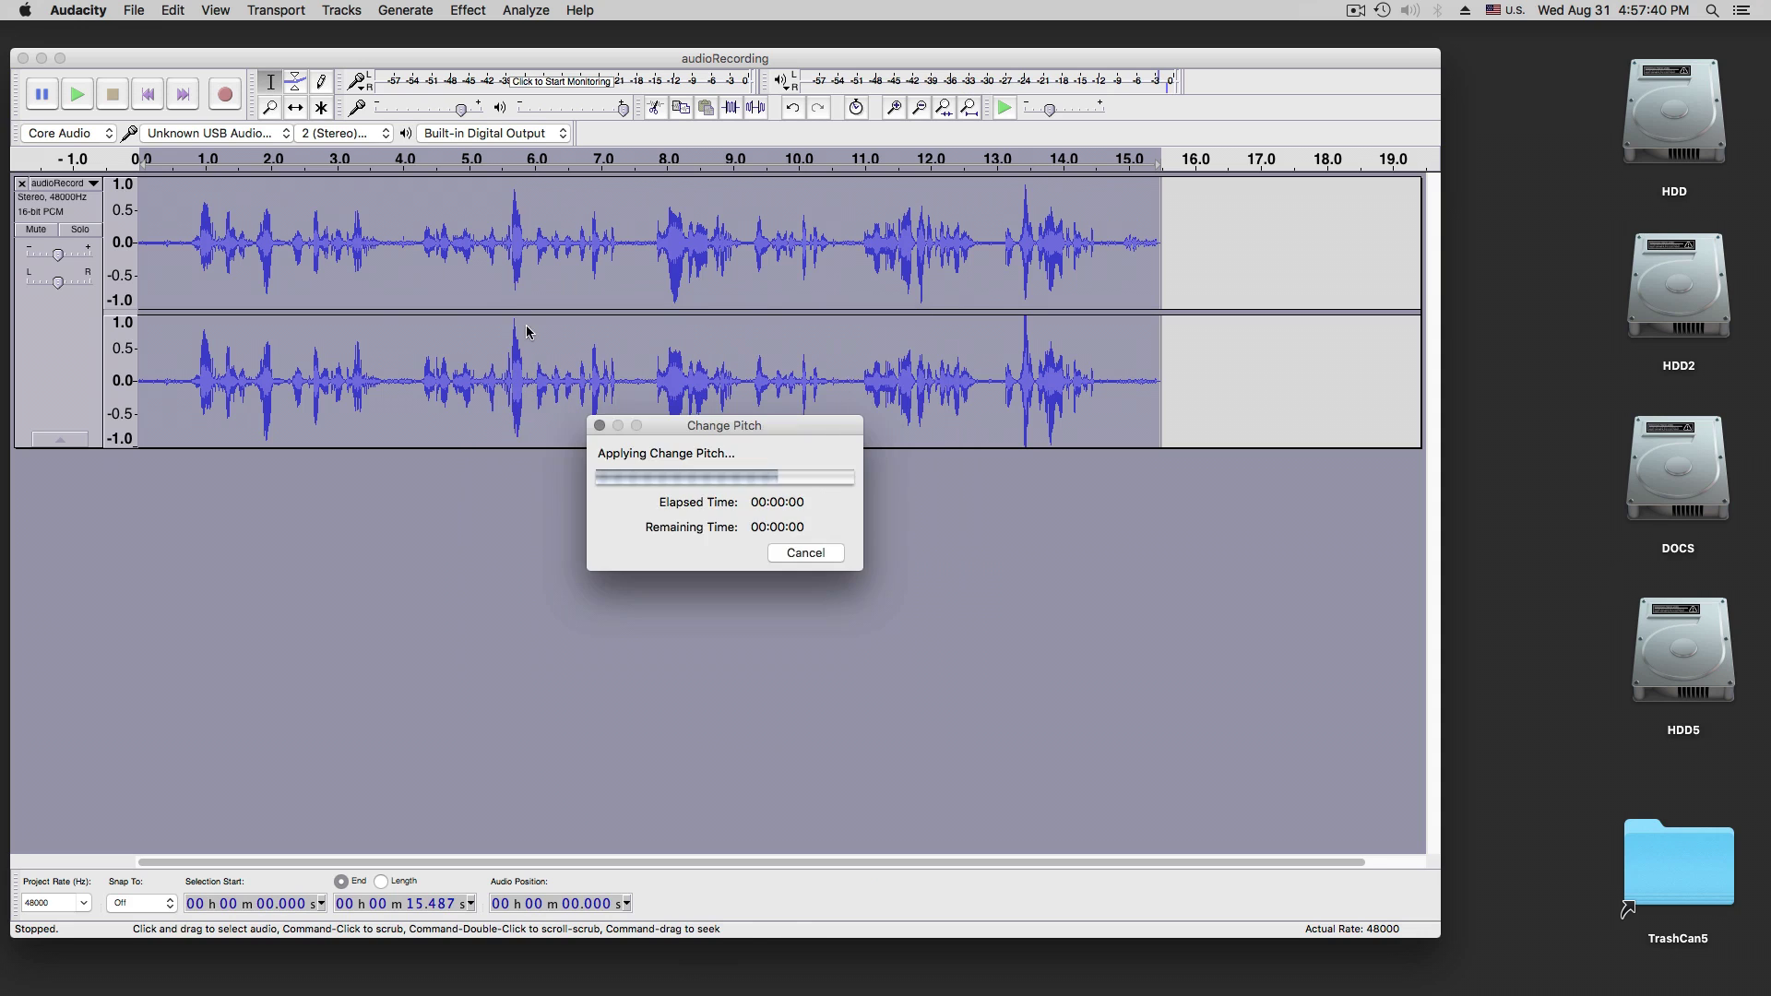
key("space")
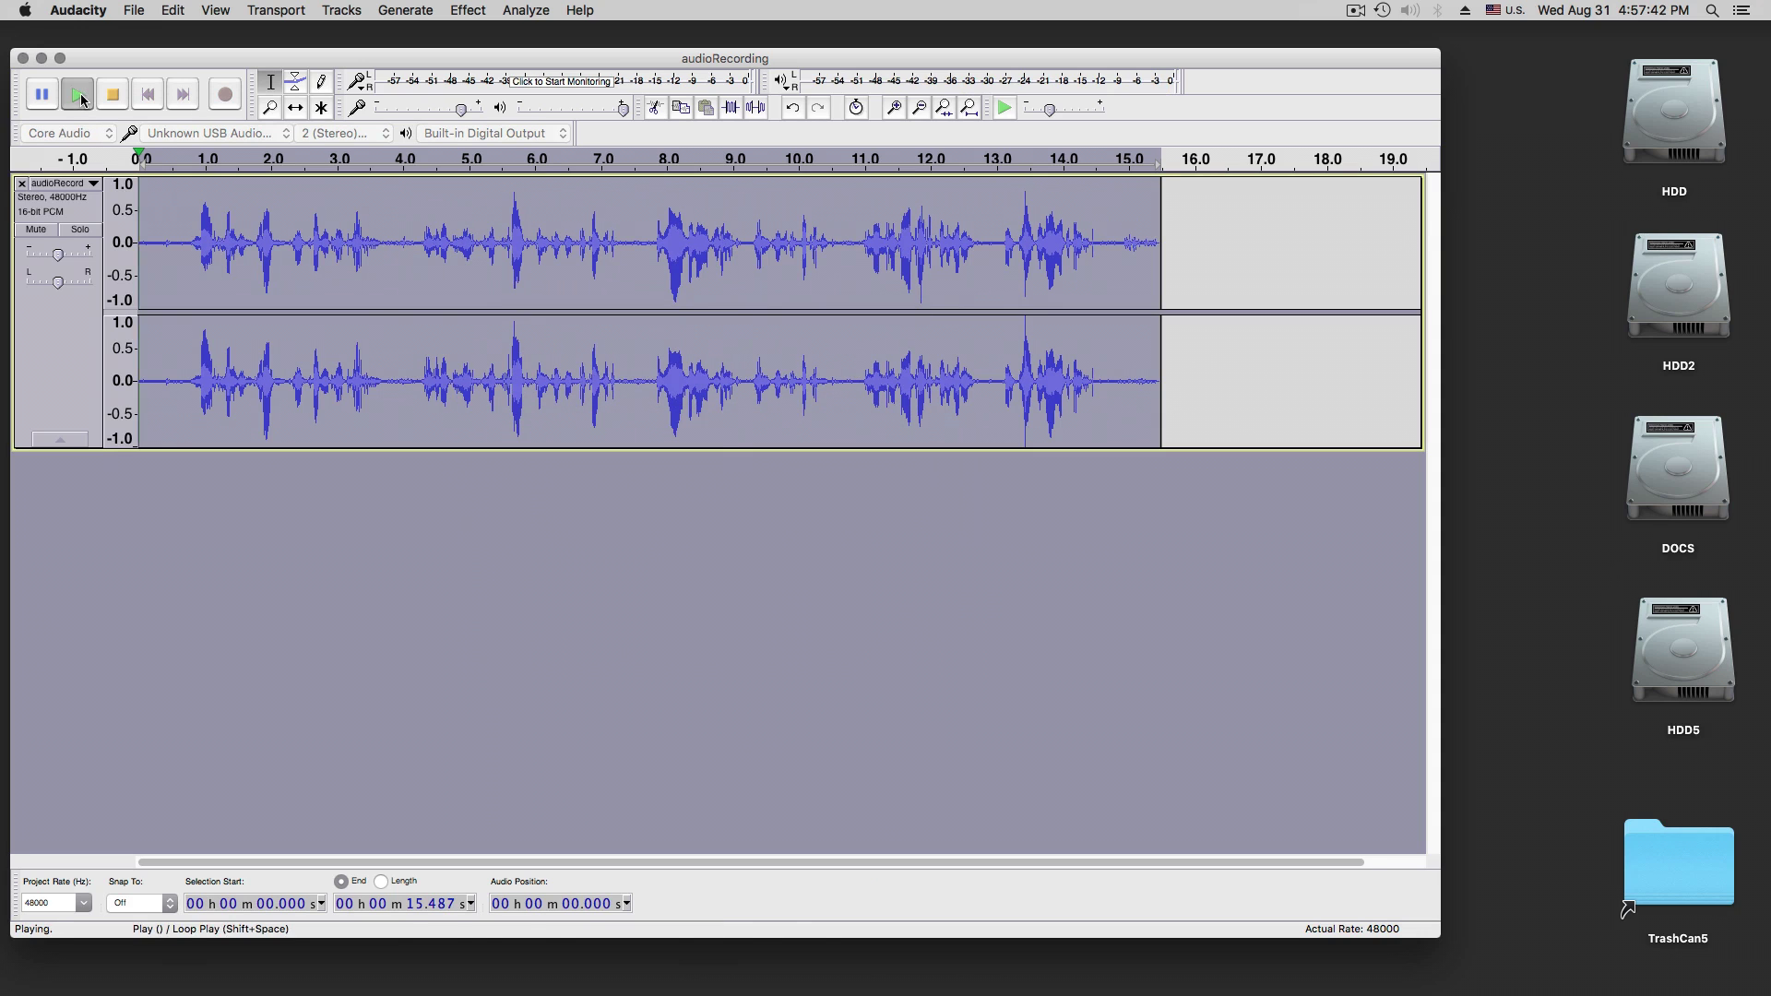